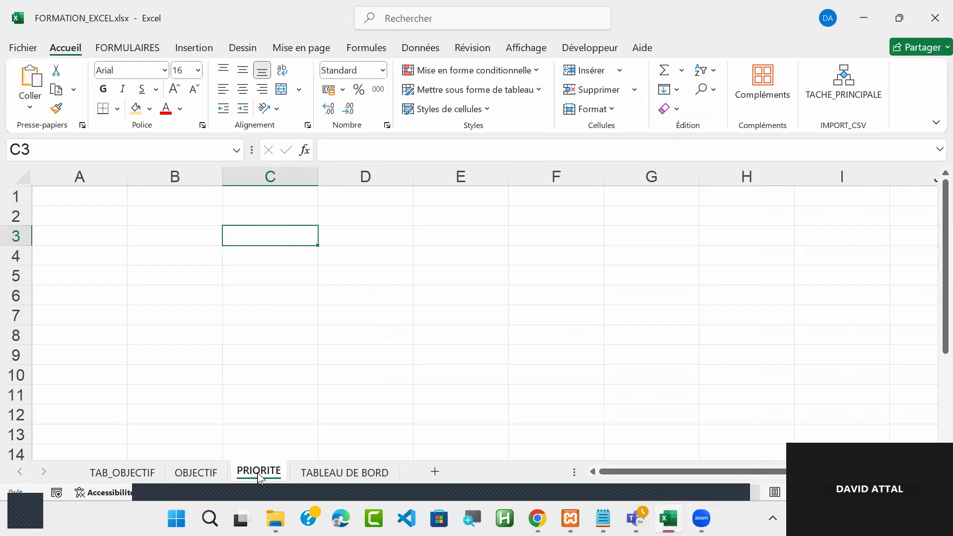
- Copy the name of the PRIORITE sheet and paste it into cell C3 as a column heading
{"action": "double_click", "coordinate": [259, 473]}
{"action": "key", "text": "ctrl+c"}
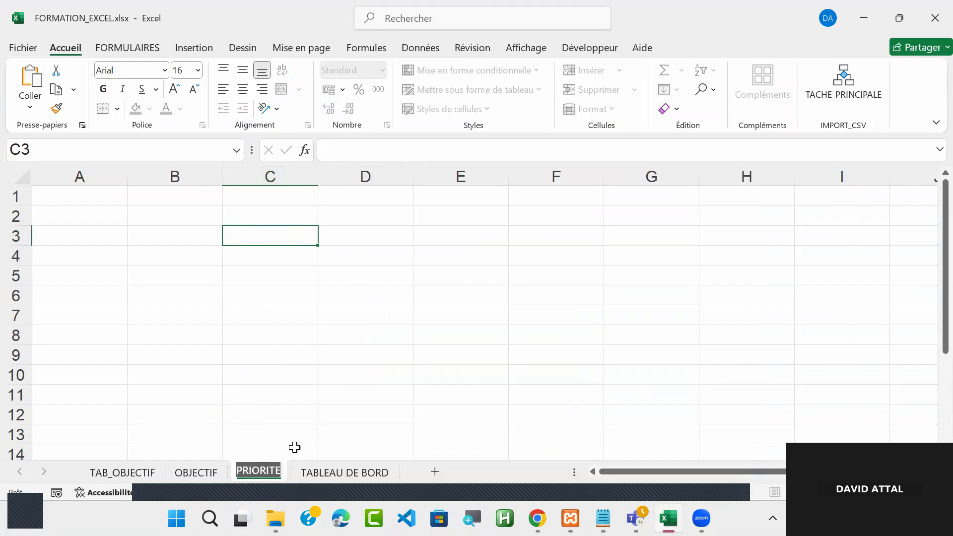
{"action": "left_click", "coordinate": [290, 238]}
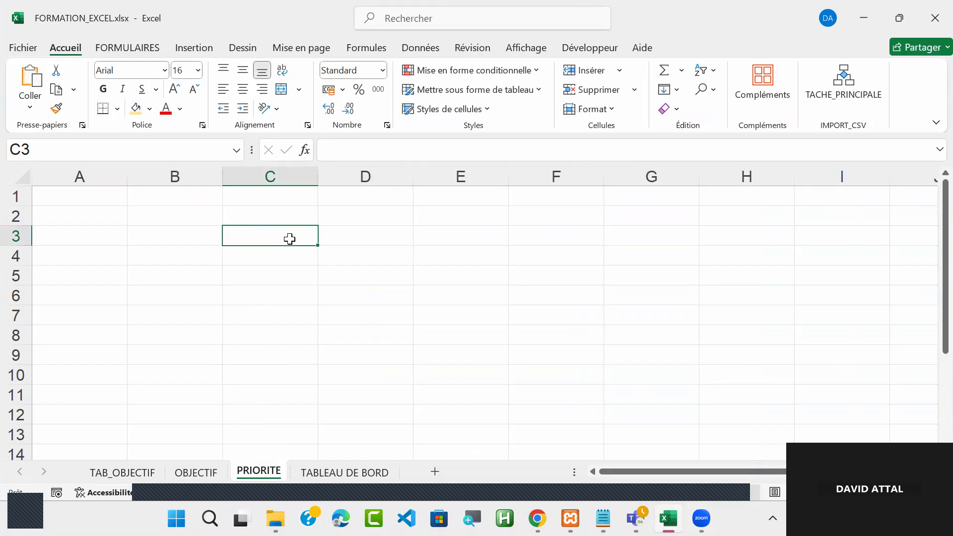
{"action": "key", "text": "ctrl+v"}
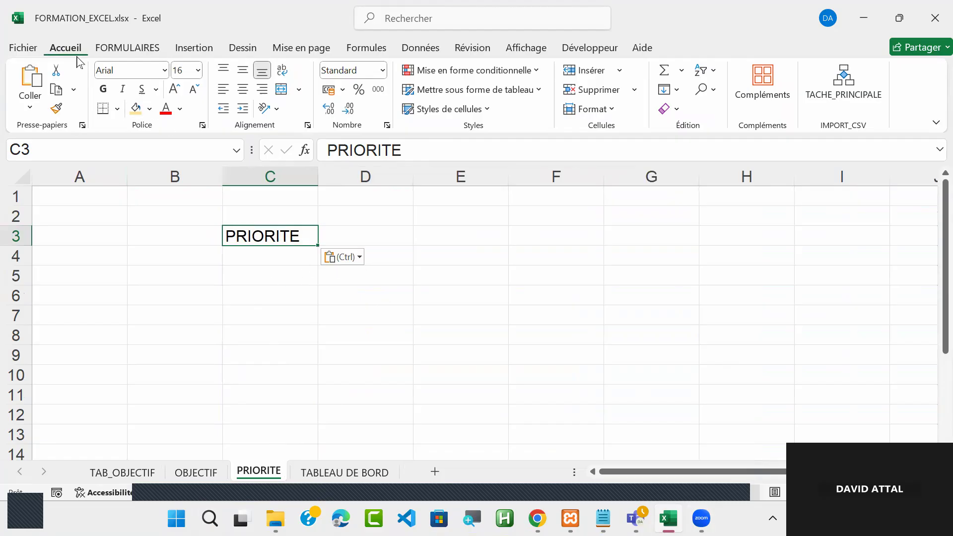
- Try formatting cell C3 as a light blue table without declaring headers, and undo the table creation
{"action": "left_click", "coordinate": [484, 95]}
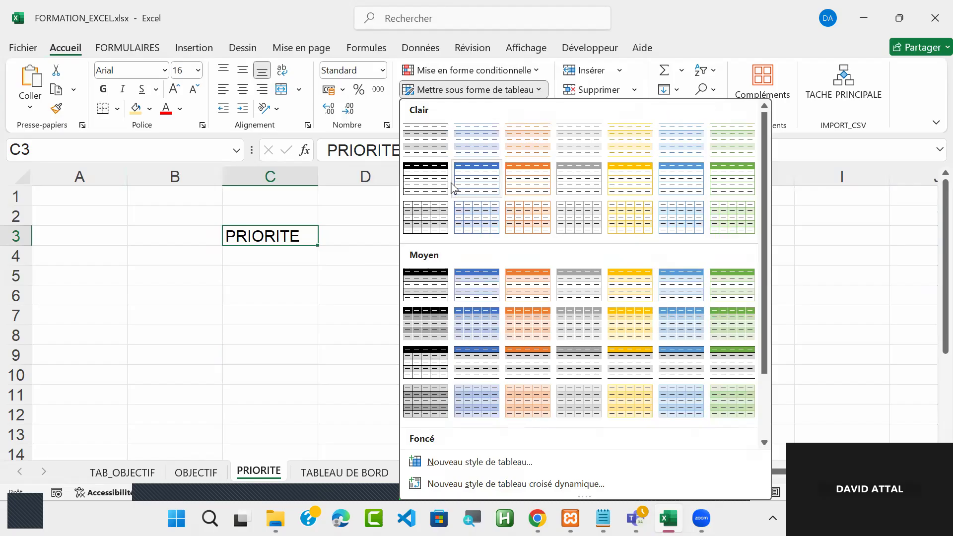
{"action": "left_click", "coordinate": [477, 191]}
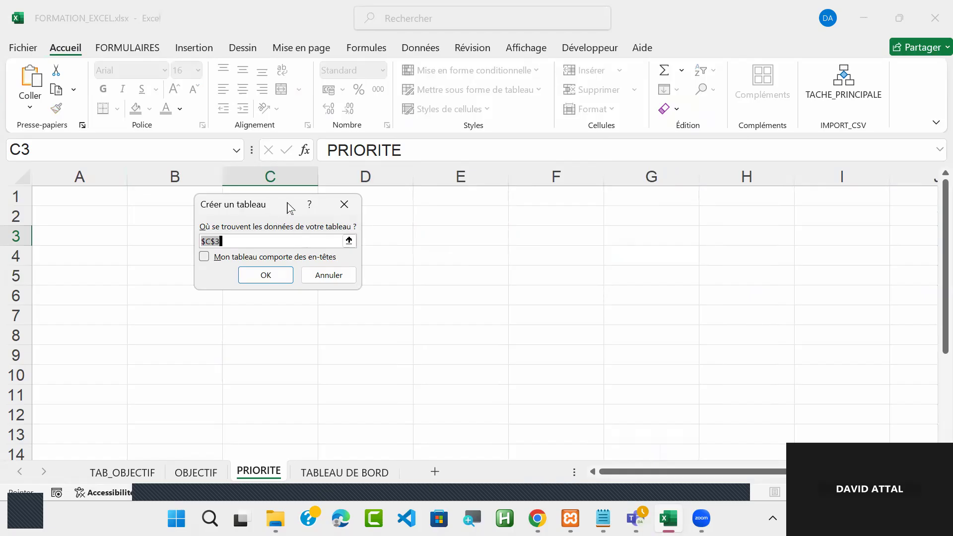
{"action": "left_click_drag", "start_coordinate": [290, 206], "coordinate": [518, 225]}
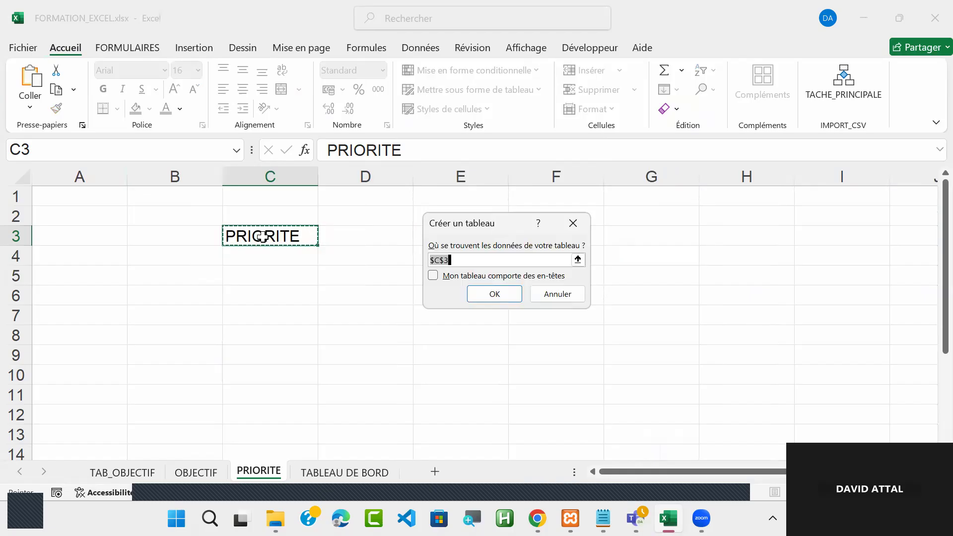
{"action": "left_click", "coordinate": [494, 295]}
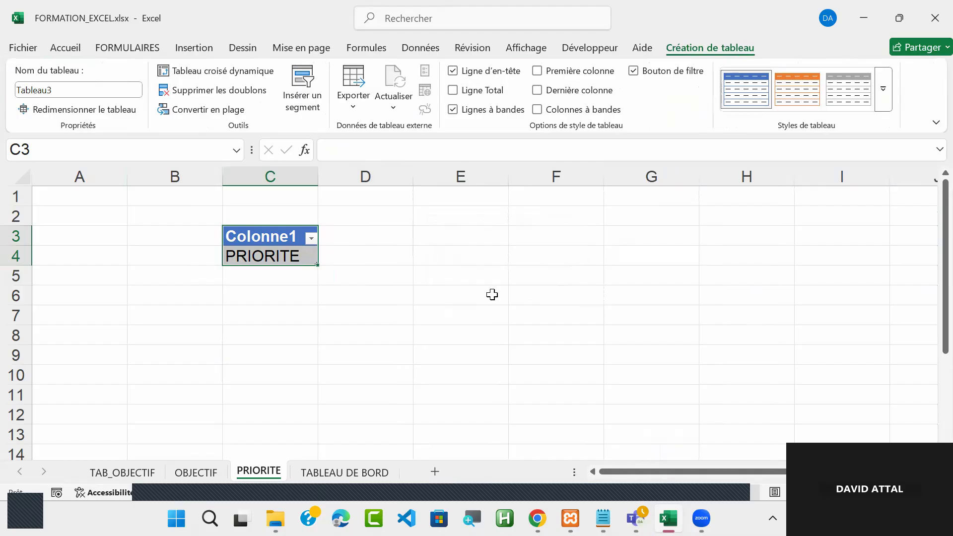
{"action": "key", "text": "ctrl+z"}
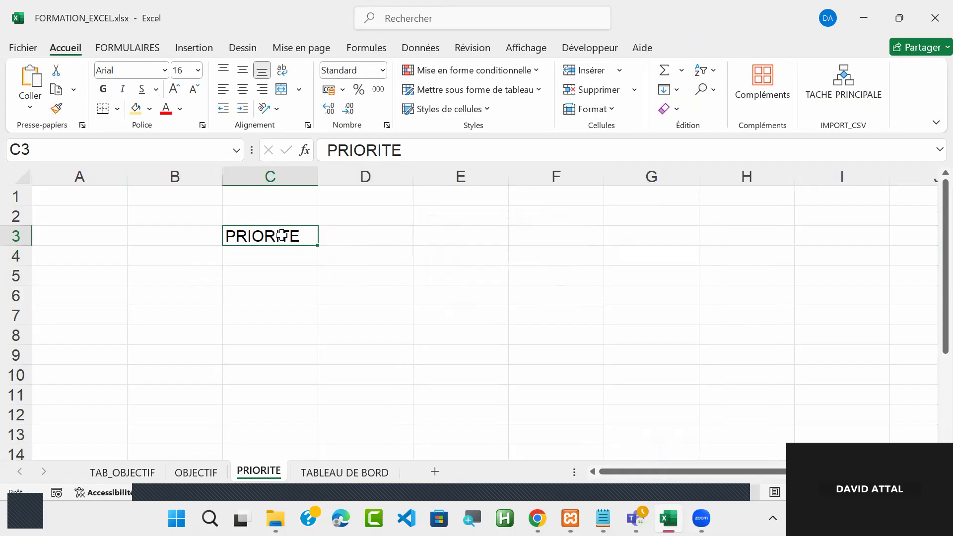
- Format cell C3 as a light blue table, declaring that the table has headers
{"action": "left_click", "coordinate": [486, 92]}
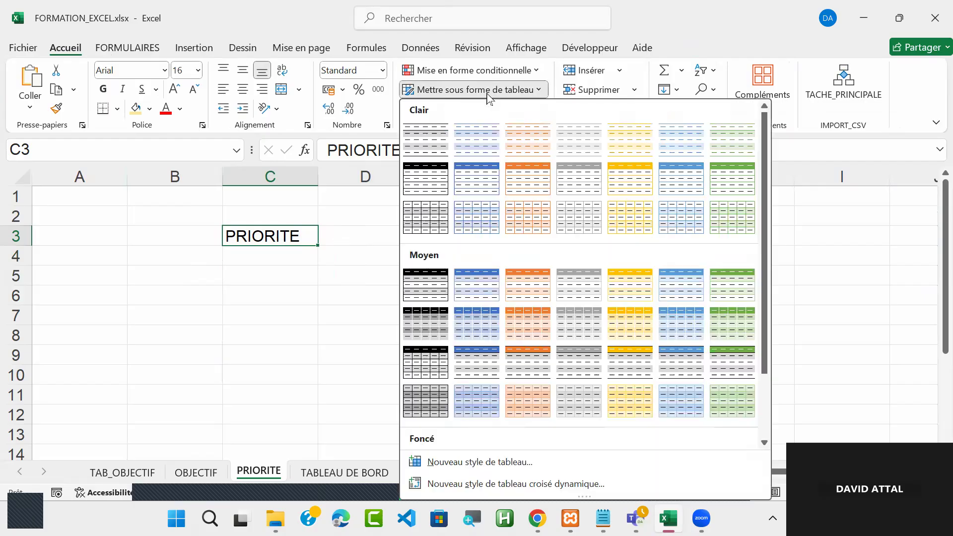
{"action": "left_click", "coordinate": [481, 181]}
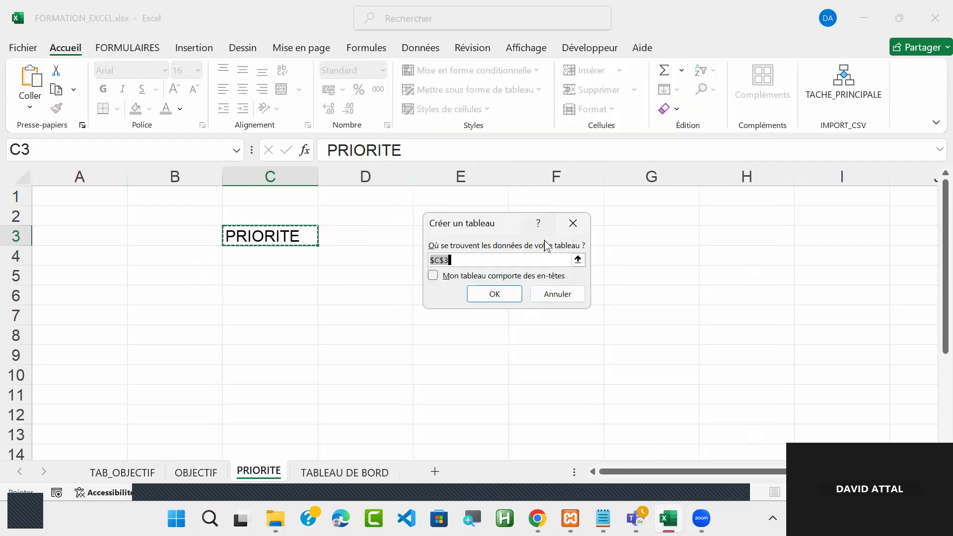
{"action": "left_click", "coordinate": [434, 277]}
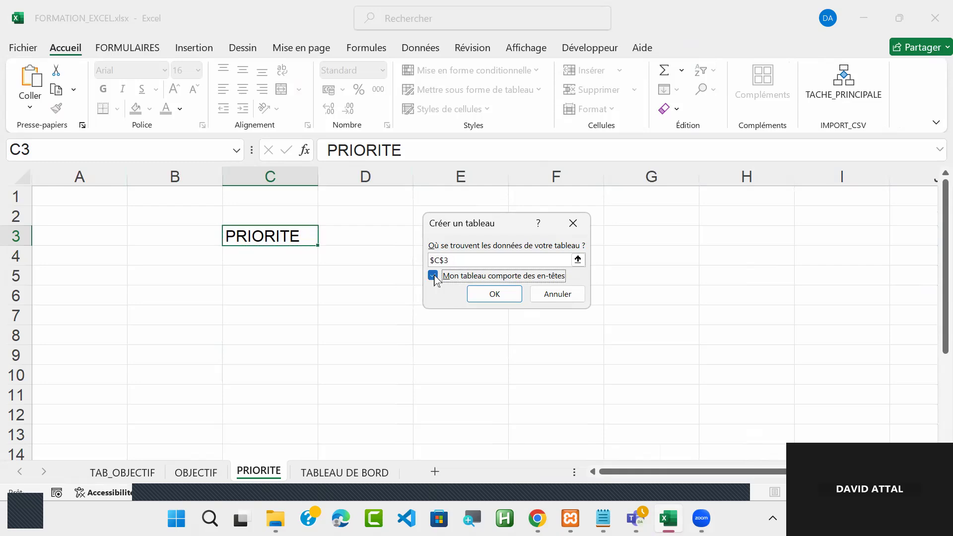
{"action": "left_click", "coordinate": [494, 295]}
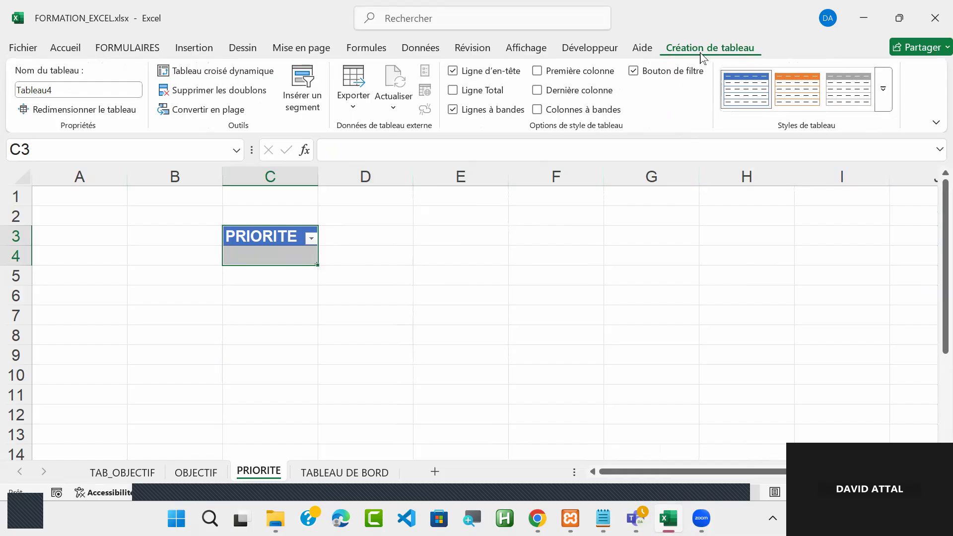
{"action": "left_click", "coordinate": [525, 271]}
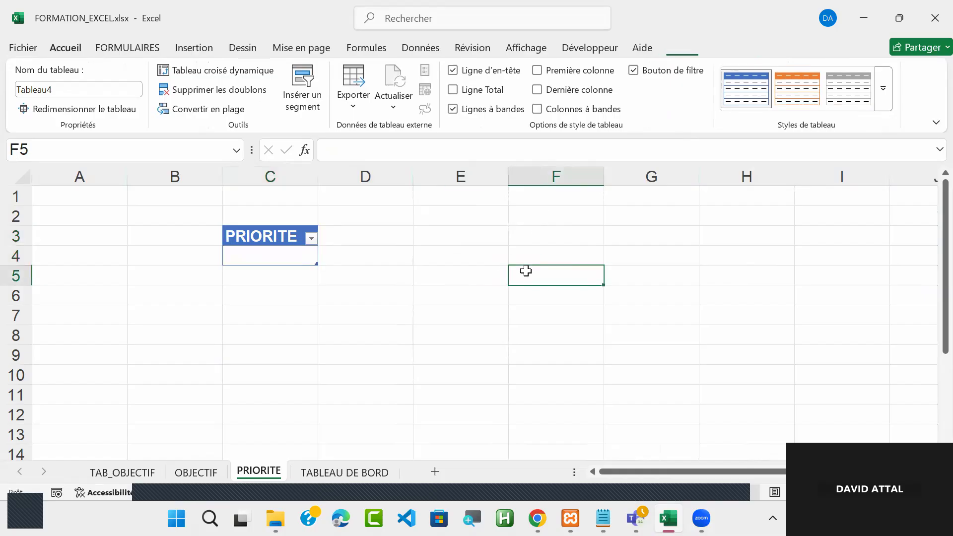
- Rename the table on the PRIORITE sheet as TAB_PRIORITE
{"action": "left_click", "coordinate": [286, 253]}
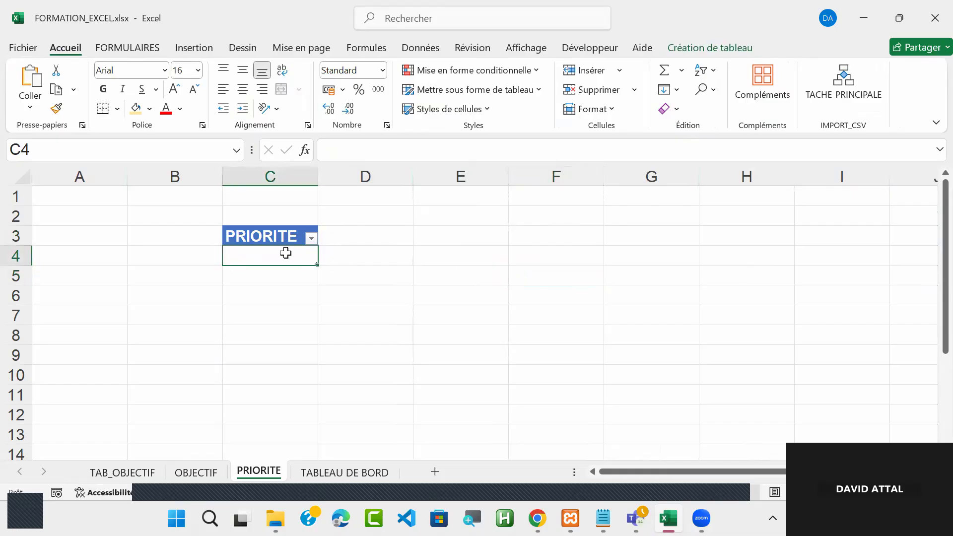
{"action": "left_click", "coordinate": [713, 49]}
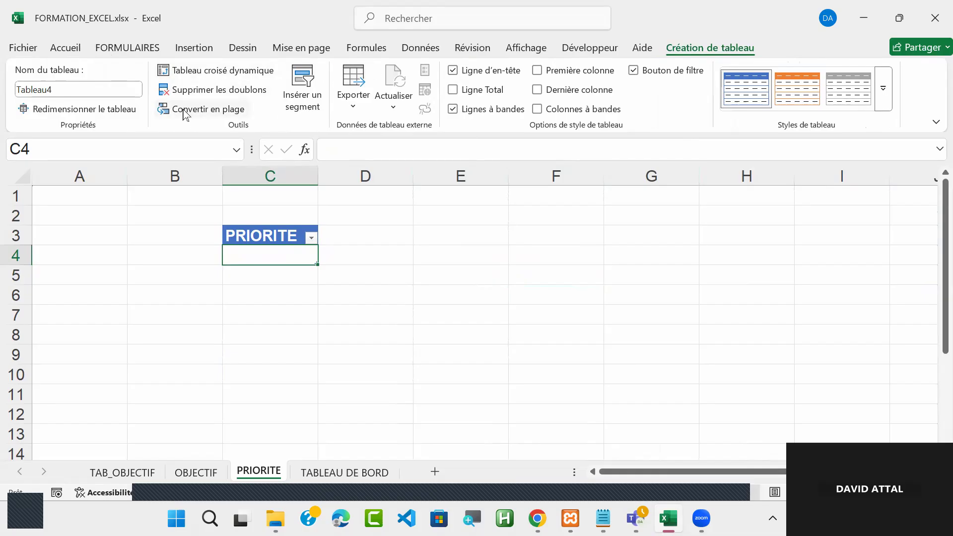
{"action": "left_click", "coordinate": [48, 96]}
{"action": "left_click", "coordinate": [66, 92]}
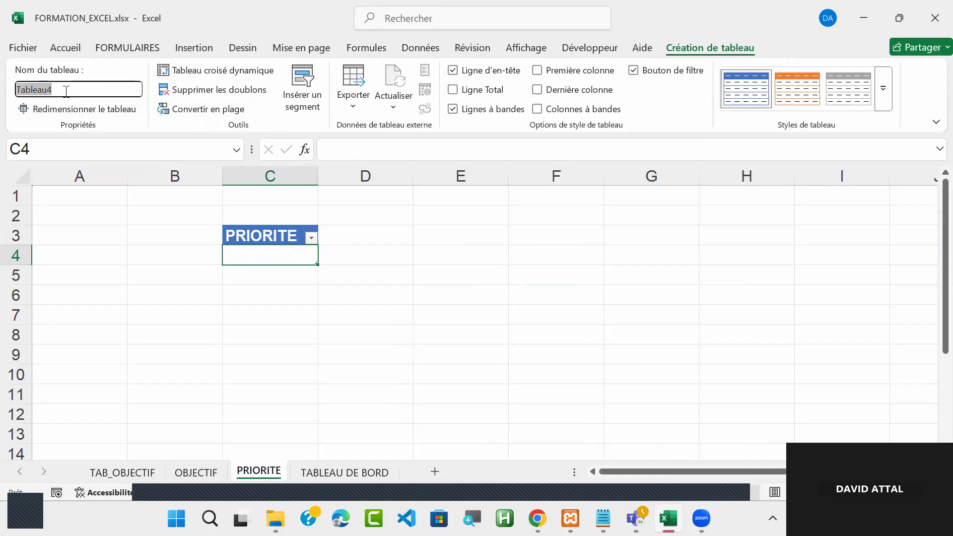
{"action": "type", "text": "TA"}
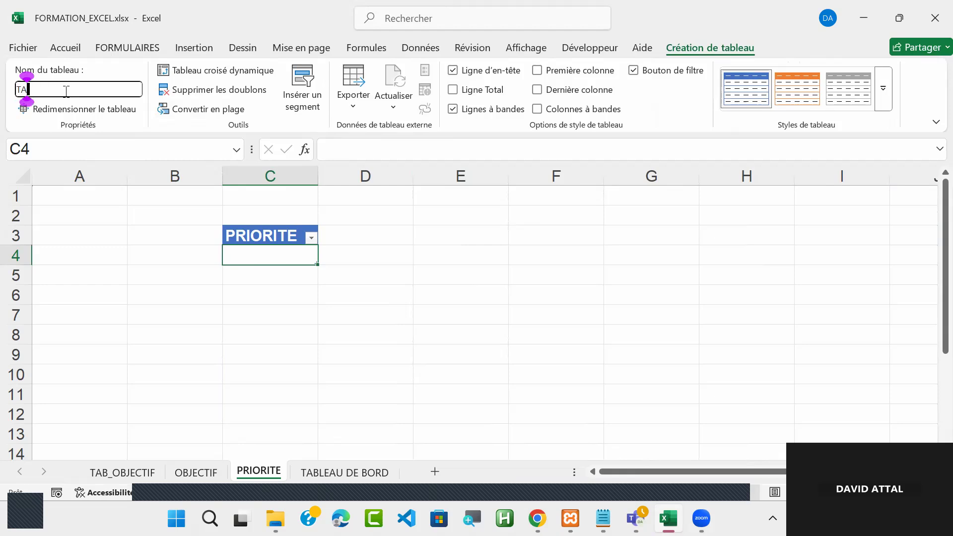
{"action": "type", "text": "B_"}
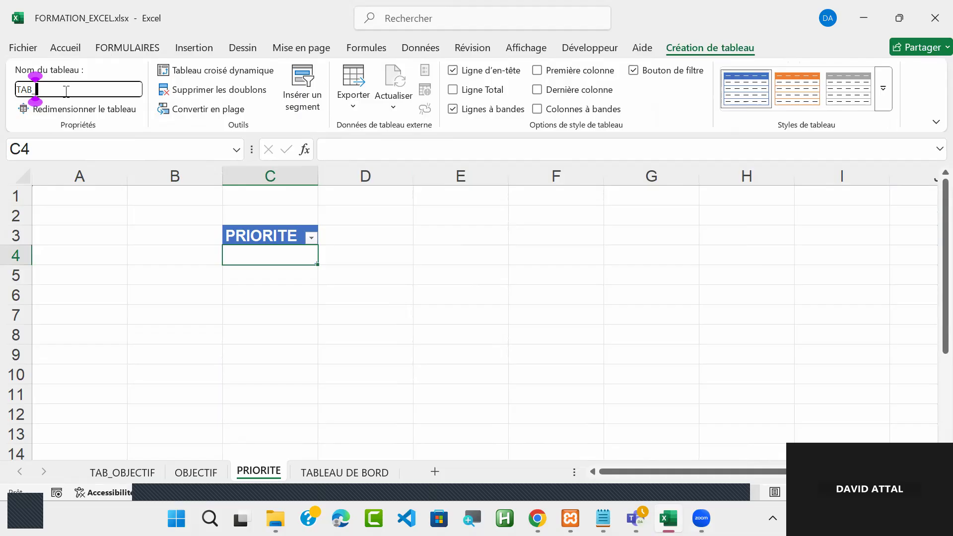
{"action": "type", "text": "PRIORITE"}
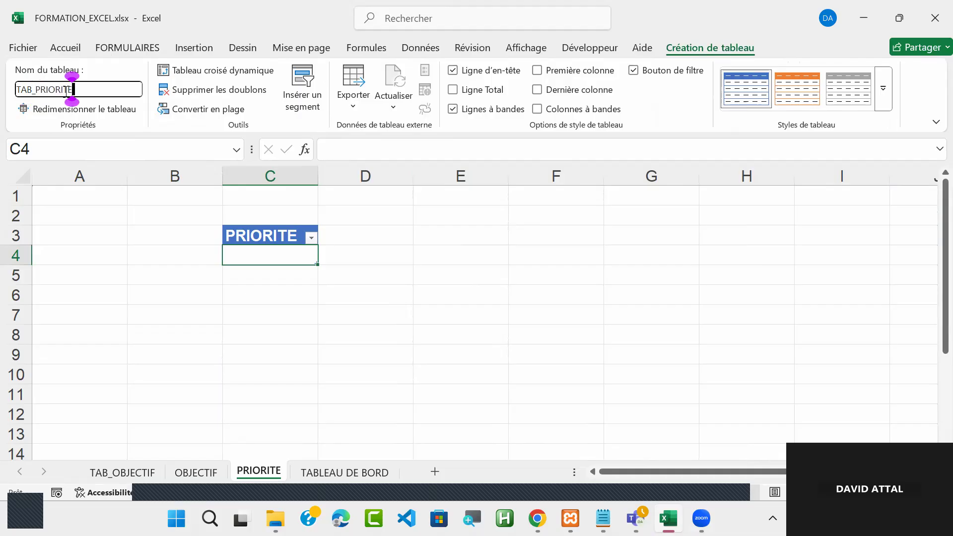
{"action": "key", "text": "Return"}
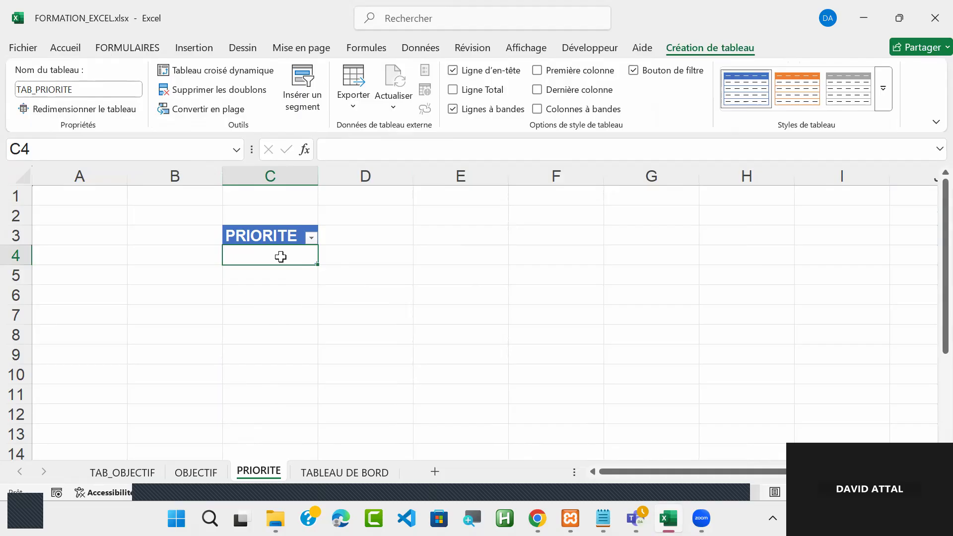
- Define the name REF_PRIORITE for cell C4, the data cell under the PRIORITE heading
{"action": "left_click", "coordinate": [44, 151]}
{"action": "key", "text": "BackSpace"}
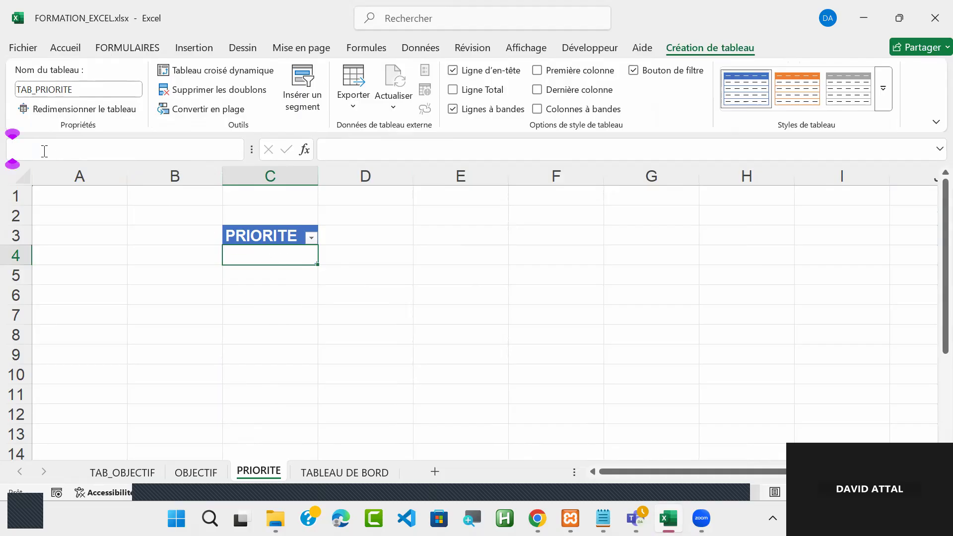
{"action": "type", "text": "ref"}
{"action": "key", "text": "BackSpace"}
{"action": "key", "text": "BackSpace"}
{"action": "key", "text": "BackSpace"}
{"action": "type", "text": "REF"}
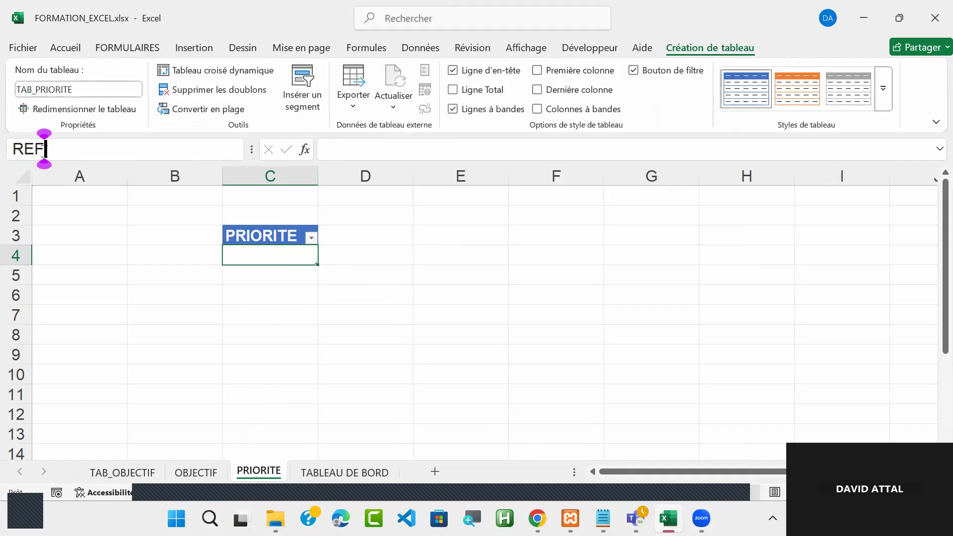
{"action": "type", "text": "_"}
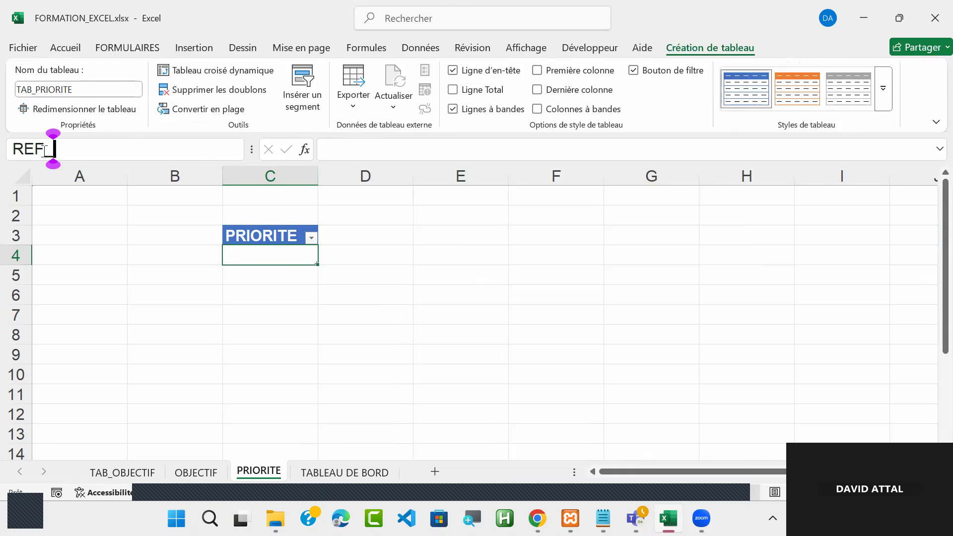
{"action": "type", "text": "PRIORITE"}
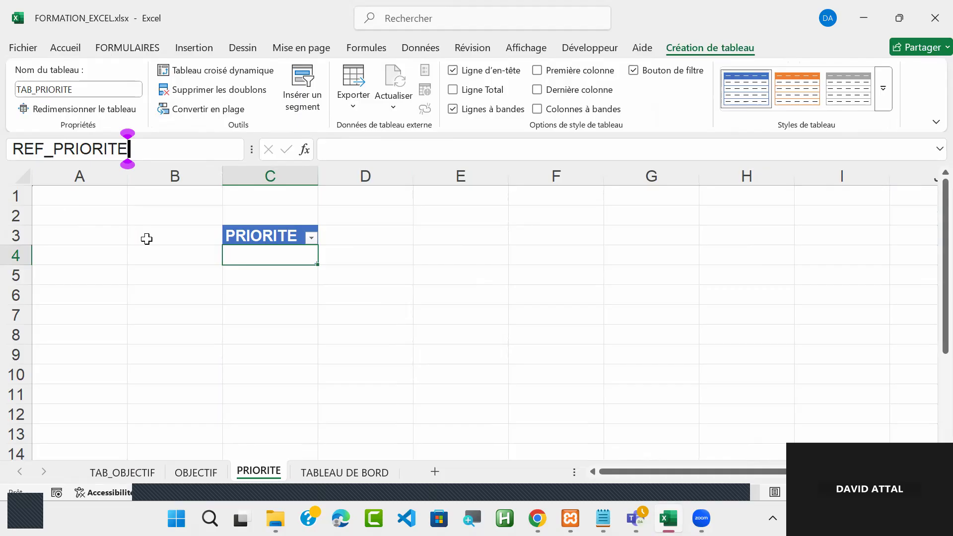
{"action": "key", "text": "Escape"}
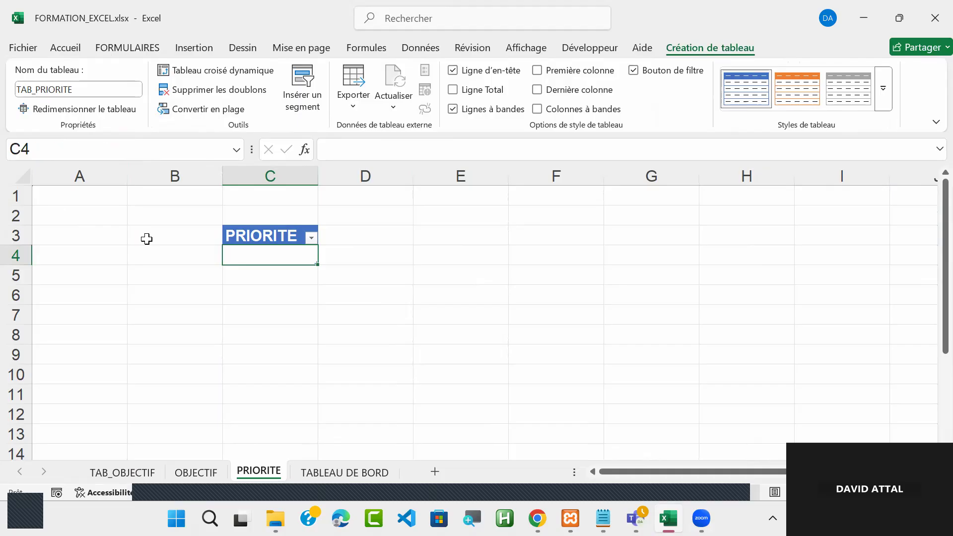
- Check the new name by going to REF_PRIORITE from the list of defined names
{"action": "left_click", "coordinate": [556, 332]}
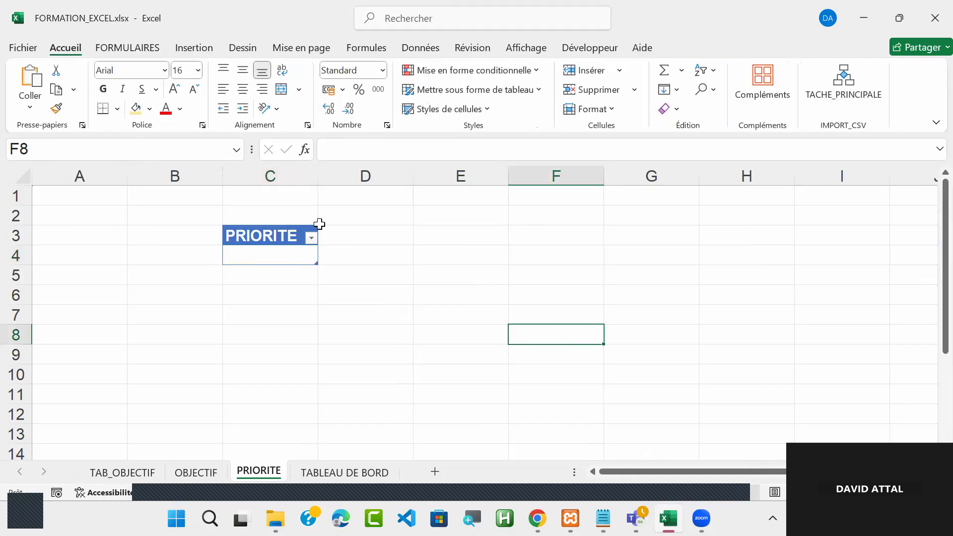
{"action": "left_click", "coordinate": [236, 150]}
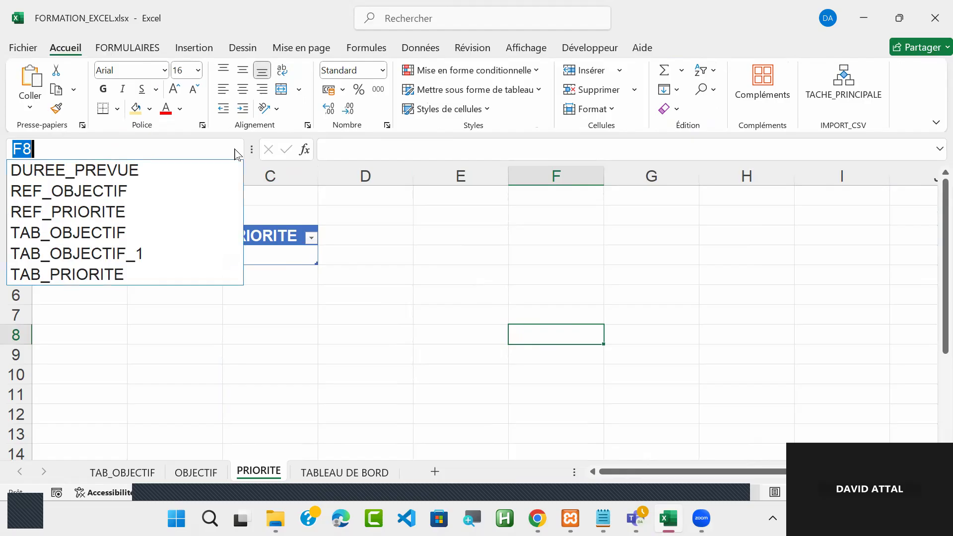
{"action": "left_click", "coordinate": [139, 214]}
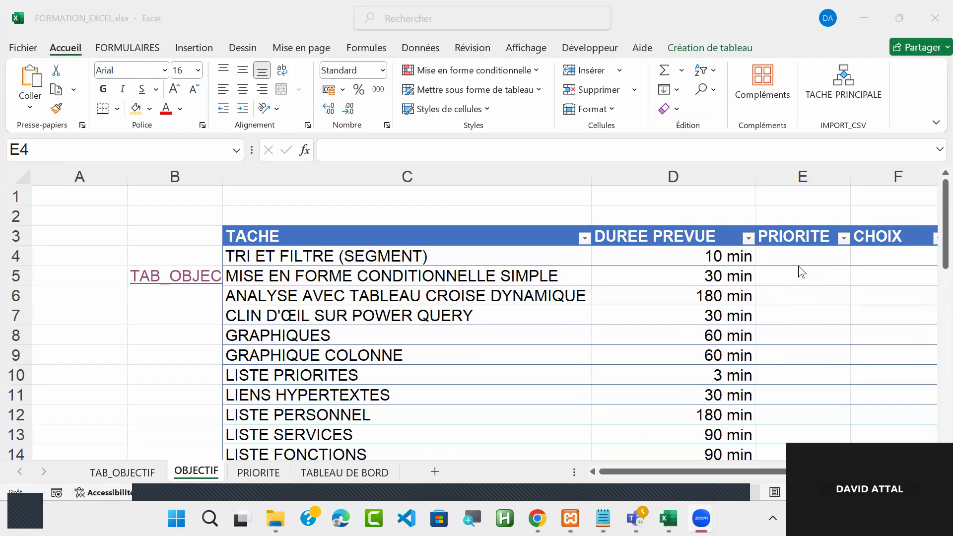
- Restrict all data cells of the OBJECTIF table's PRIORITE column to a list through data validation
{"action": "key", "text": "ctrl+space"}
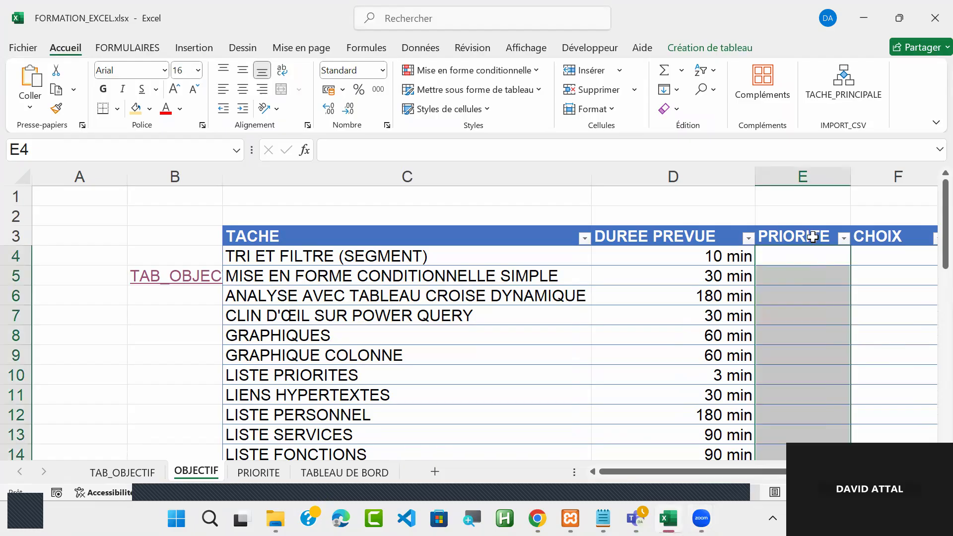
{"action": "left_click", "coordinate": [668, 301]}
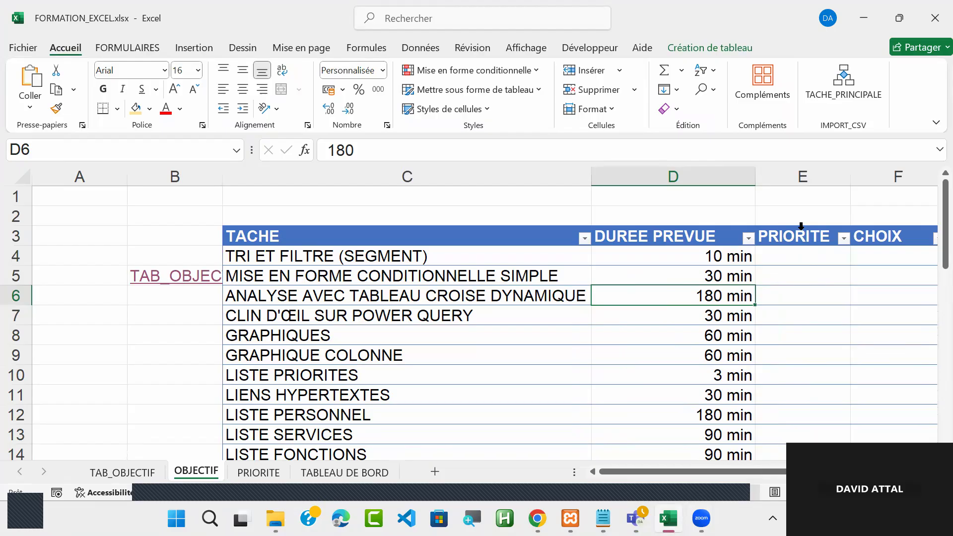
{"action": "left_click", "coordinate": [801, 226]}
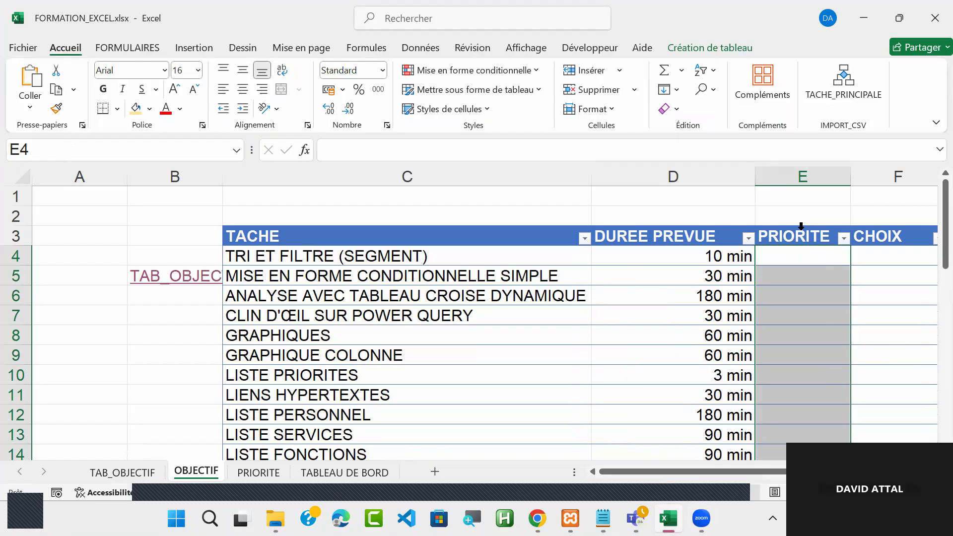
{"action": "left_click", "coordinate": [412, 49]}
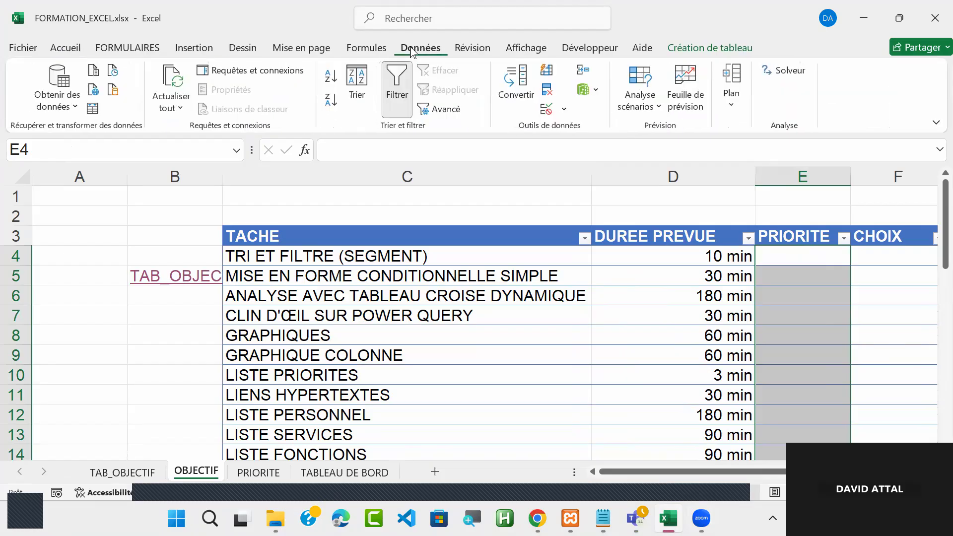
{"action": "left_click", "coordinate": [563, 111]}
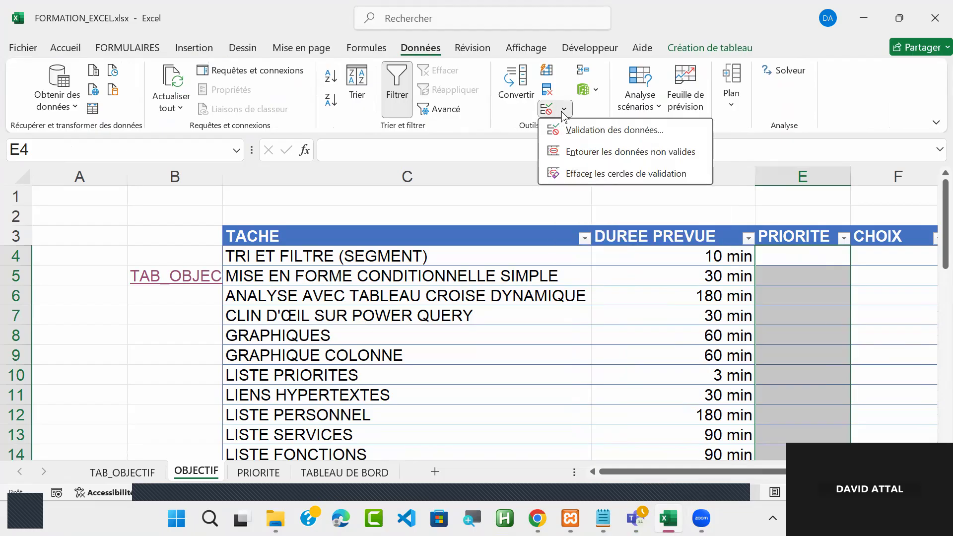
{"action": "left_click", "coordinate": [614, 131]}
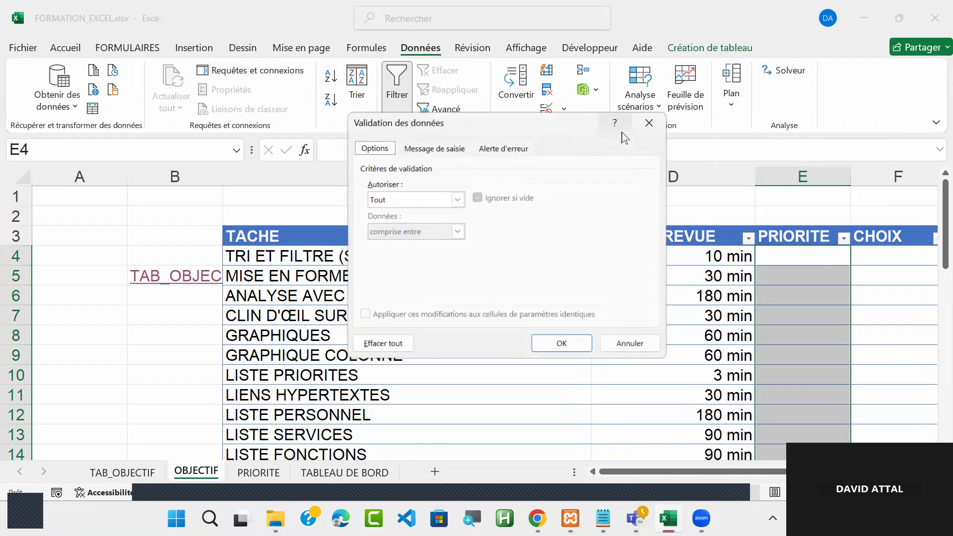
{"action": "left_click", "coordinate": [457, 200]}
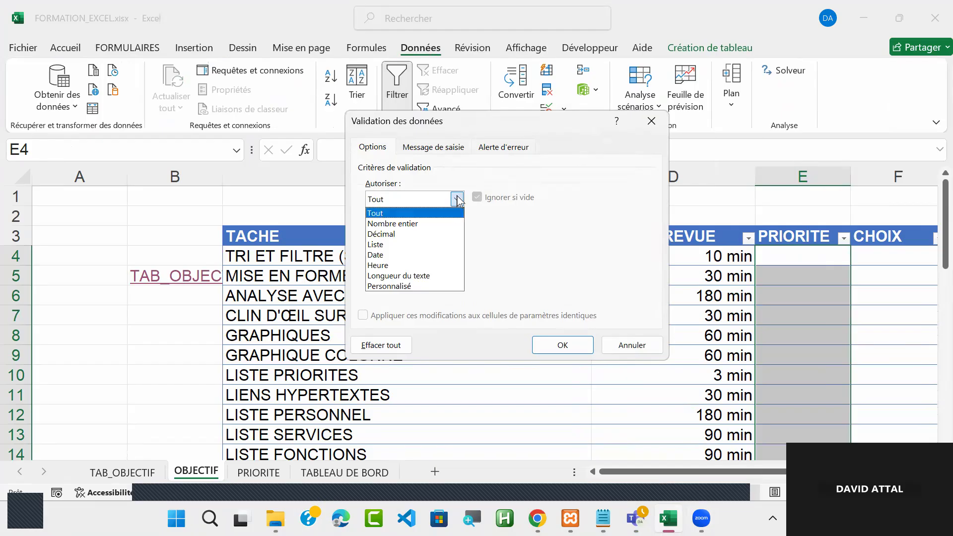
{"action": "left_click", "coordinate": [418, 246]}
- Use the defined name REF_PRIORITE as the validation list's source and apply the rule
{"action": "left_click", "coordinate": [389, 264]}
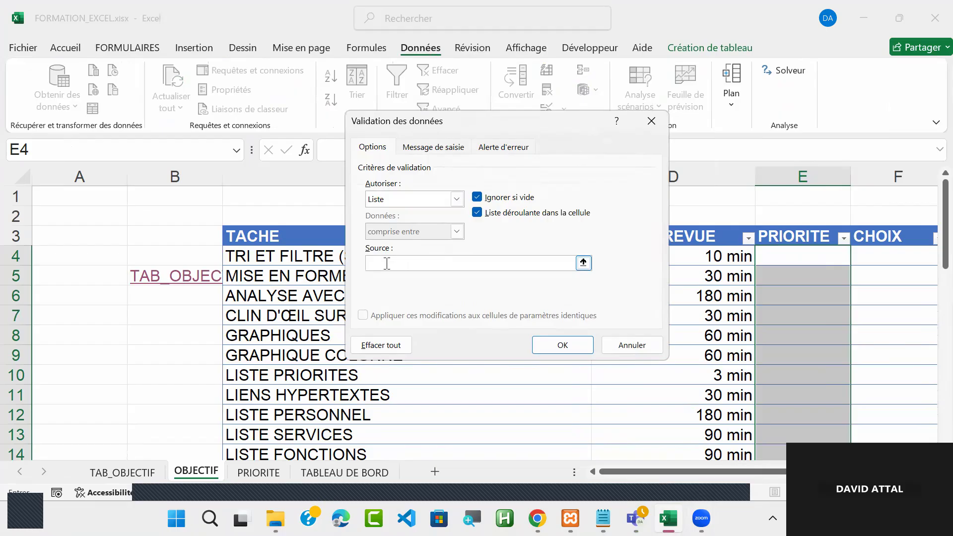
{"action": "key", "text": "F3"}
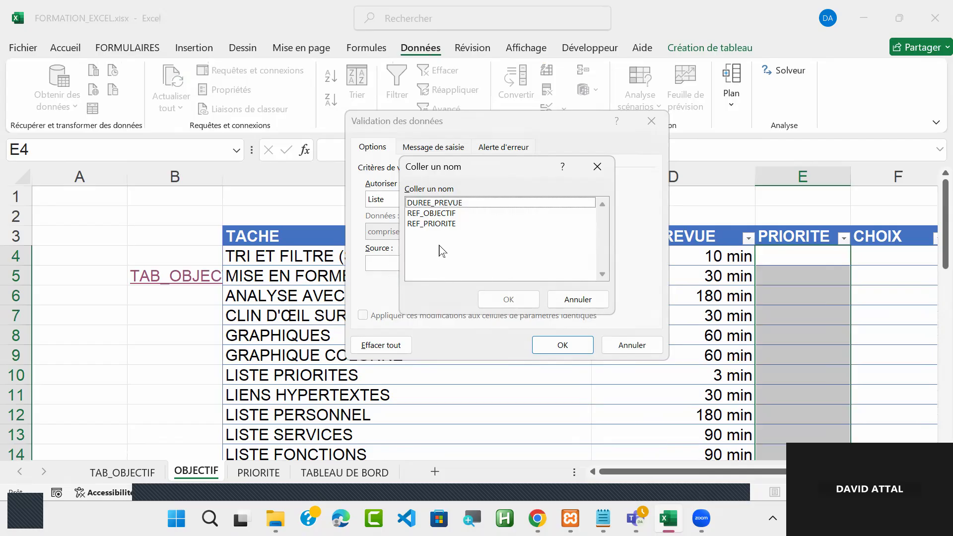
{"action": "left_click", "coordinate": [443, 223]}
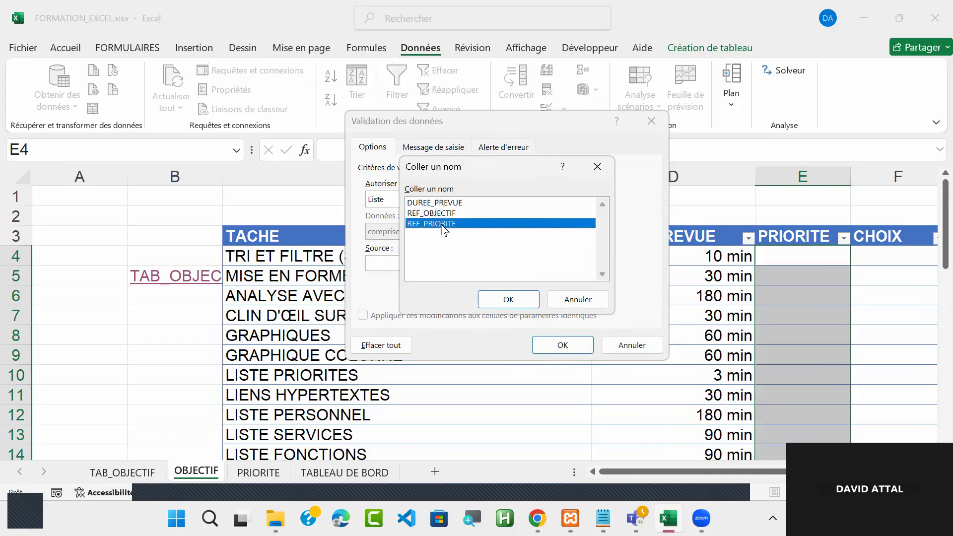
{"action": "left_click", "coordinate": [508, 299]}
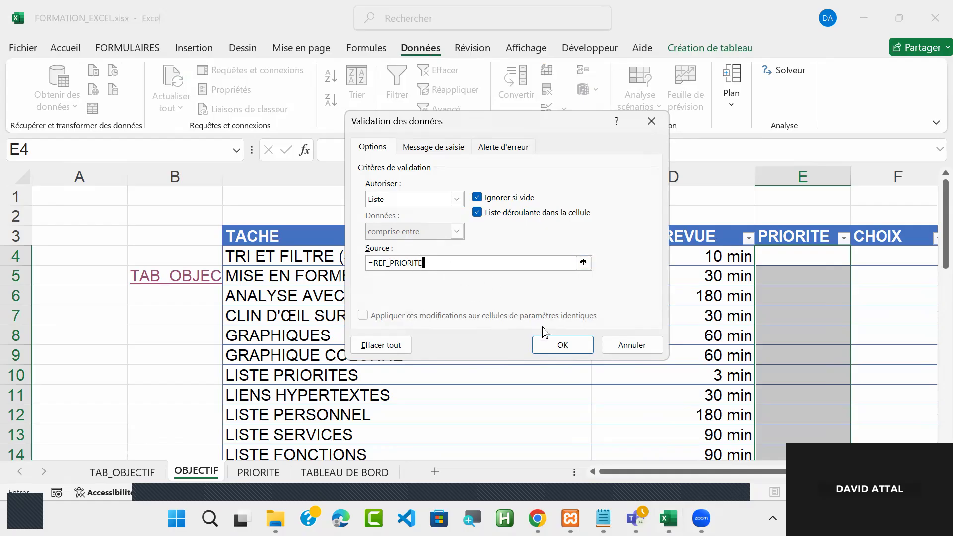
{"action": "left_click", "coordinate": [571, 347]}
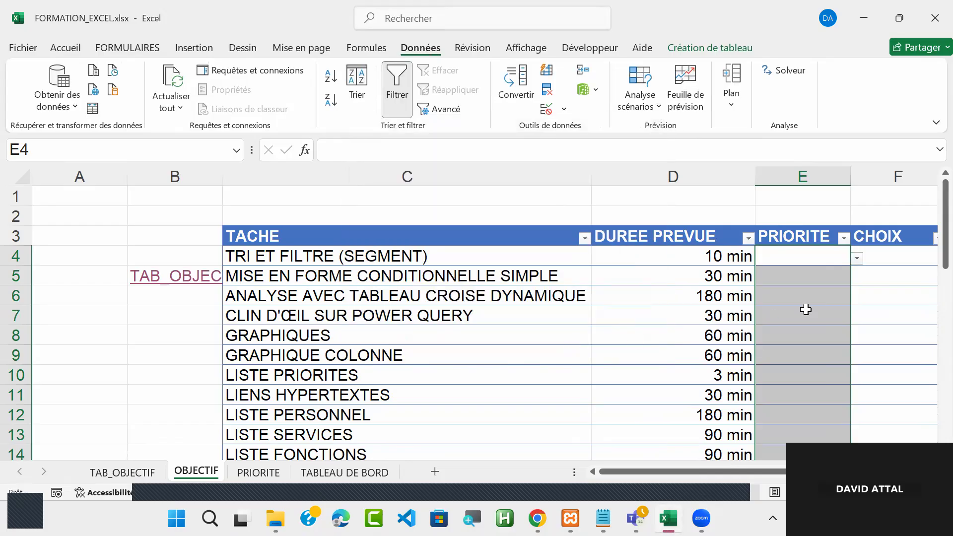
- Try the dropdown list in cell E4 by choosing 2, and finally set the cell to 1
{"action": "left_click", "coordinate": [822, 259]}
{"action": "left_click", "coordinate": [858, 258]}
{"action": "left_click", "coordinate": [802, 288]}
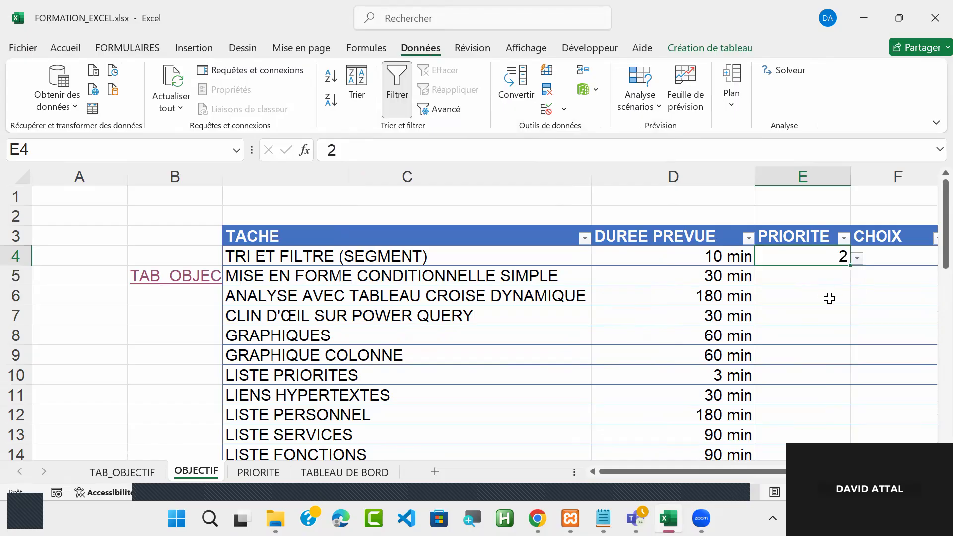
{"action": "left_click", "coordinate": [857, 264]}
{"action": "left_click", "coordinate": [777, 272]}
{"action": "left_click", "coordinate": [718, 472]}
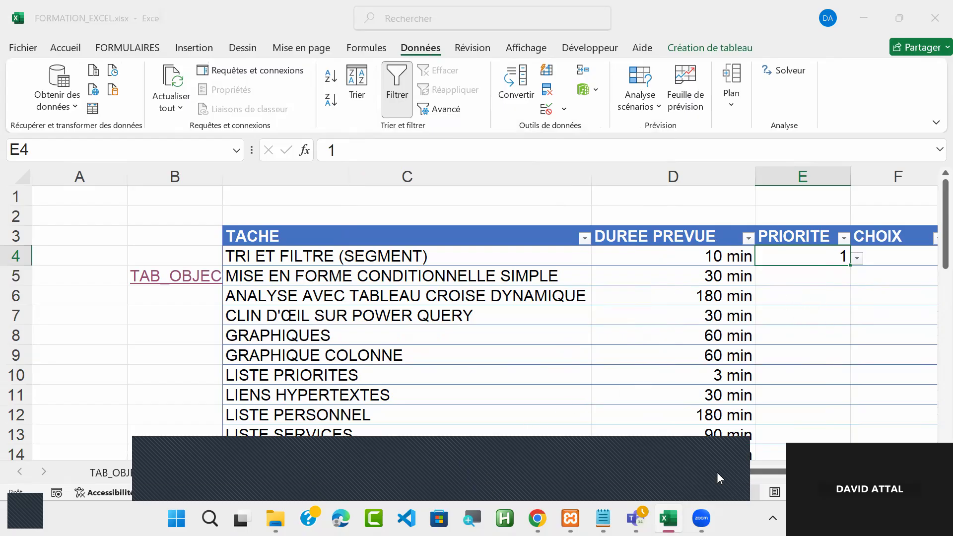
{"action": "left_click", "coordinate": [827, 305]}
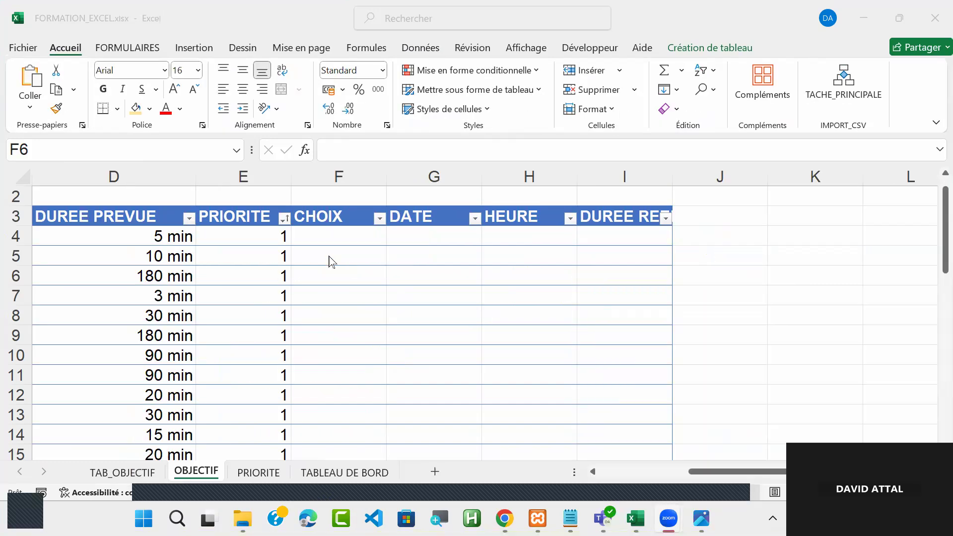
- Insert a table column between PRIORITE and CHOIX in the OBJECTIF table
{"action": "left_click", "coordinate": [309, 232]}
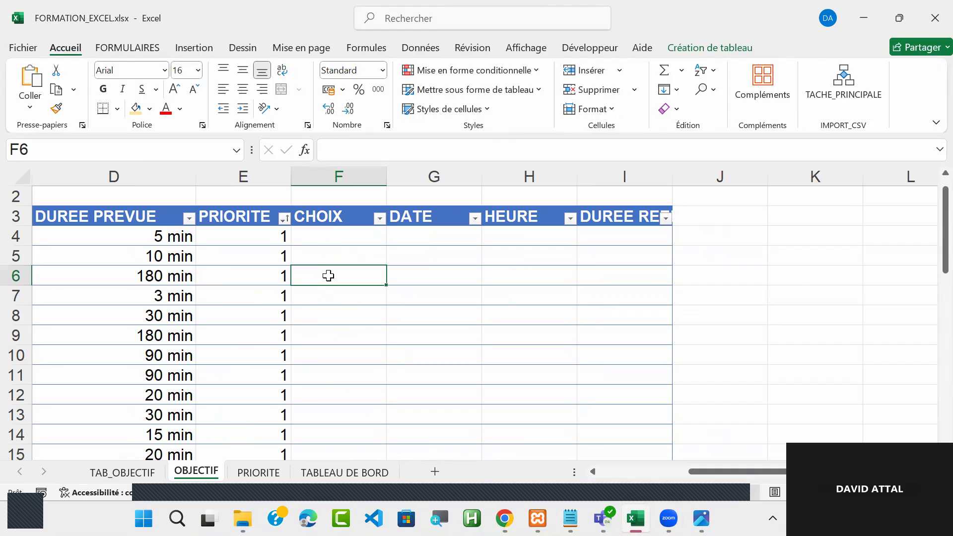
{"action": "right_click", "coordinate": [329, 275]}
{"action": "mouse_move", "coordinate": [448, 174]}
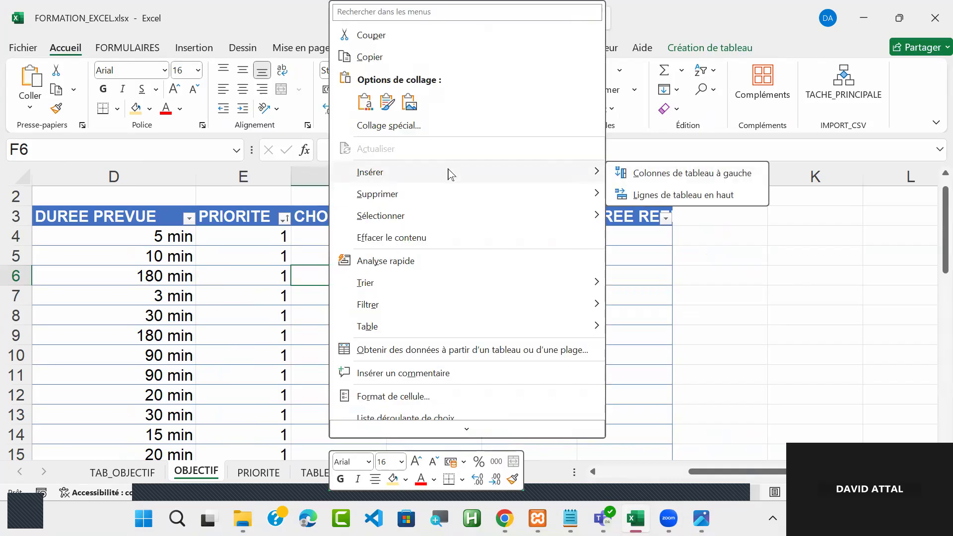
{"action": "left_click", "coordinate": [706, 182]}
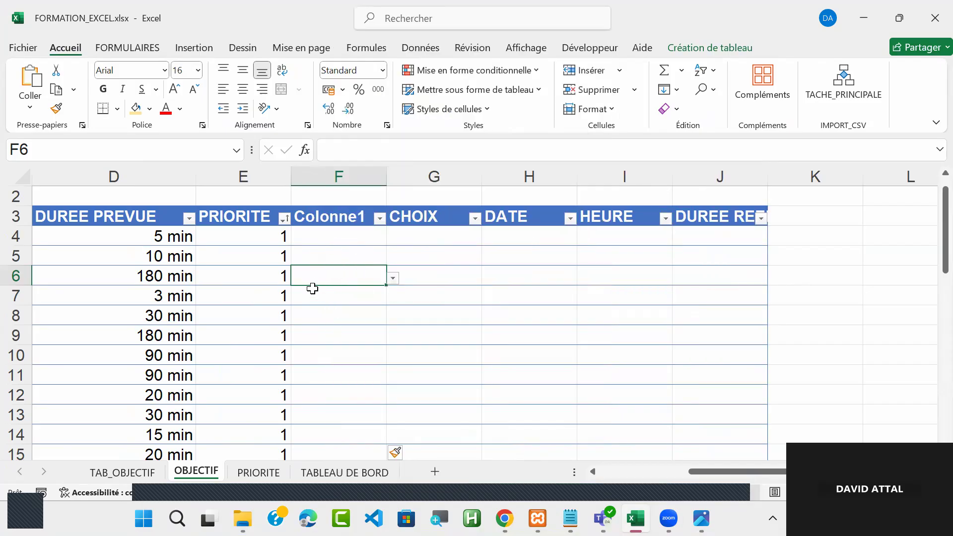
- Check the dropdown list in the new column F and clear all data validation from the column's data cells
{"action": "left_click", "coordinate": [392, 279]}
{"action": "left_click", "coordinate": [393, 280]}
{"action": "left_click", "coordinate": [335, 206]}
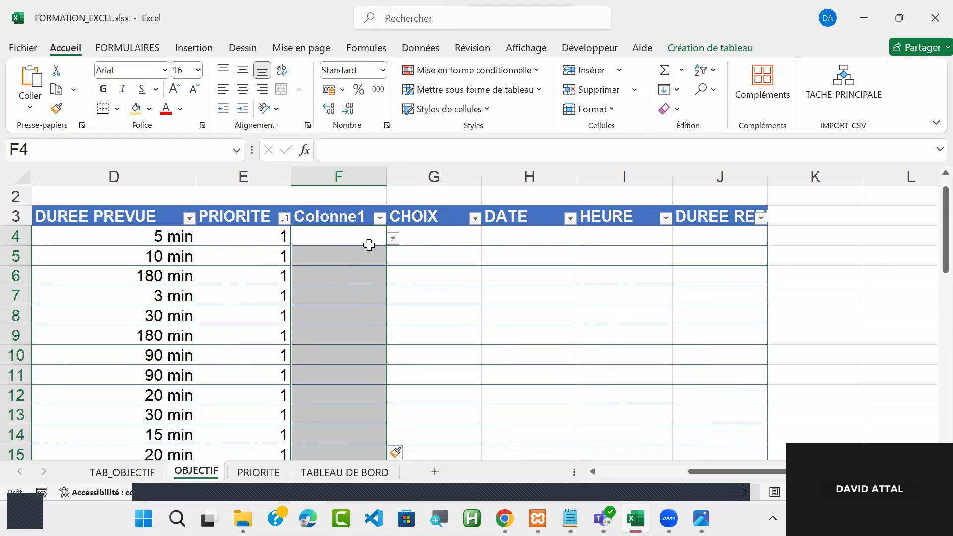
{"action": "left_click", "coordinate": [395, 239]}
{"action": "left_click", "coordinate": [394, 240]}
{"action": "left_click", "coordinate": [428, 50]}
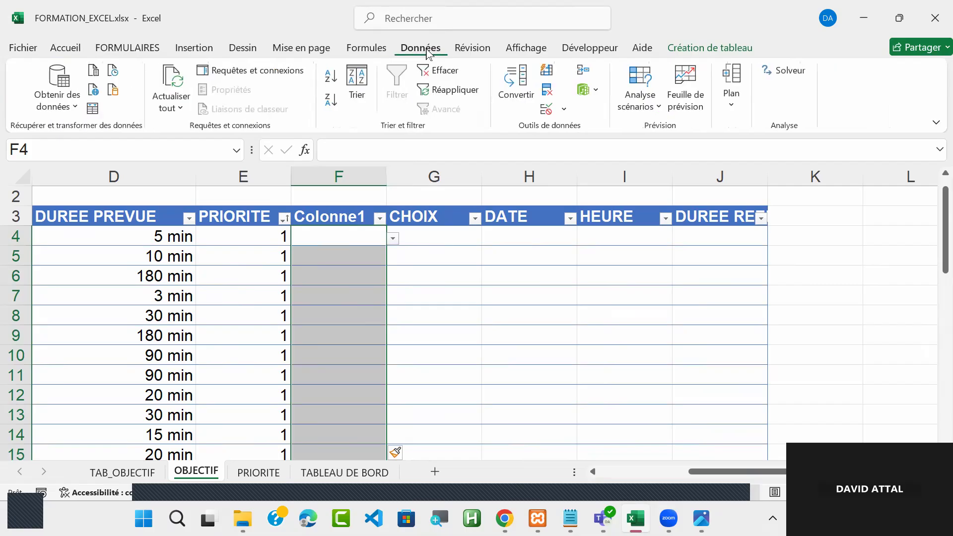
{"action": "left_click", "coordinate": [546, 110]}
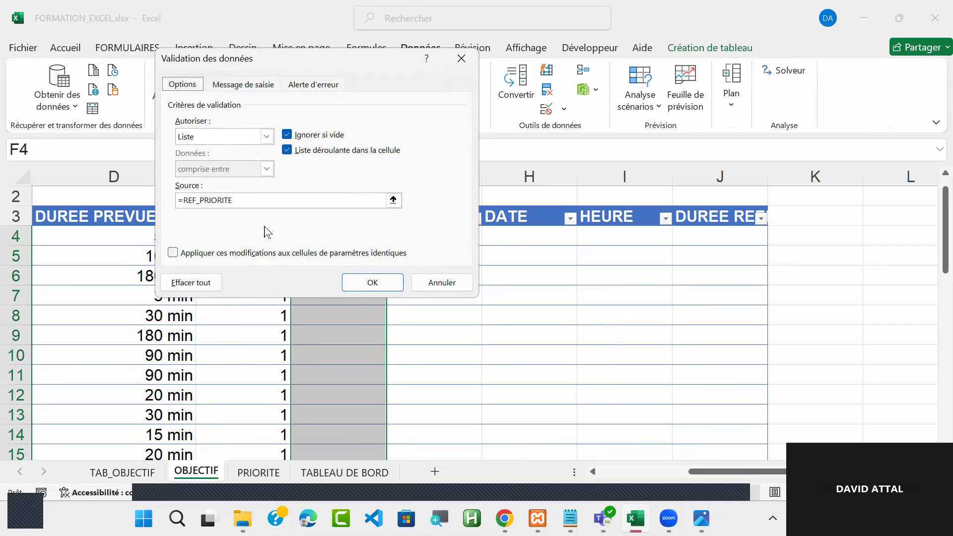
{"action": "left_click", "coordinate": [190, 289]}
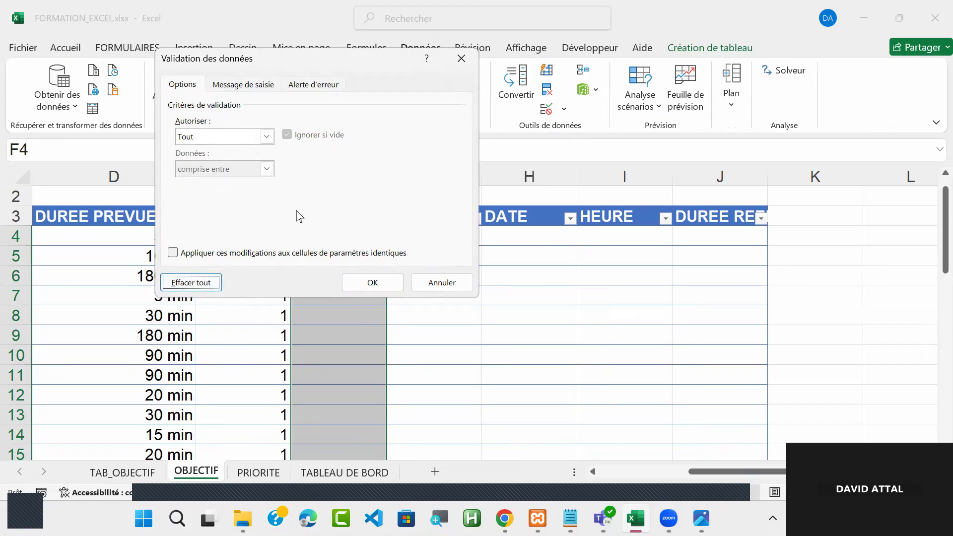
{"action": "left_click", "coordinate": [372, 282]}
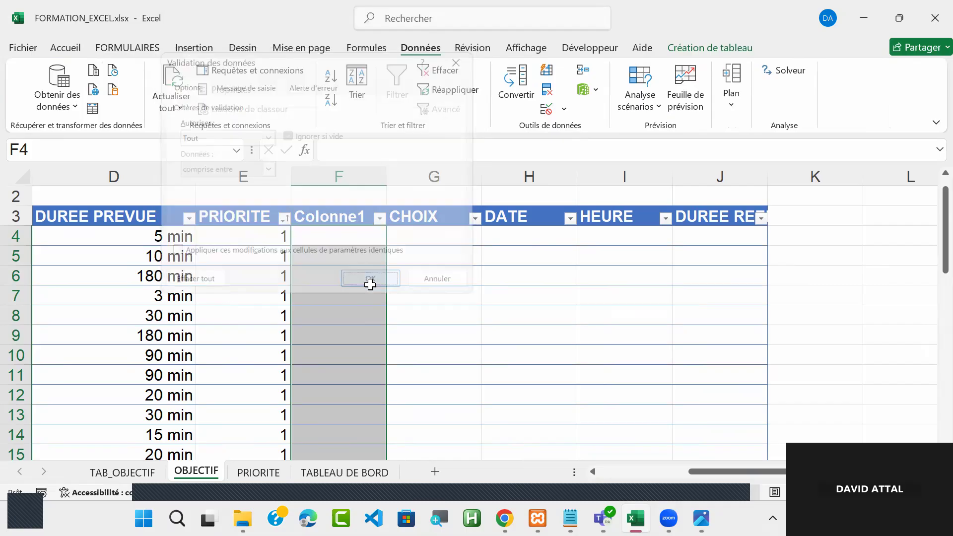
{"action": "left_click", "coordinate": [347, 255]}
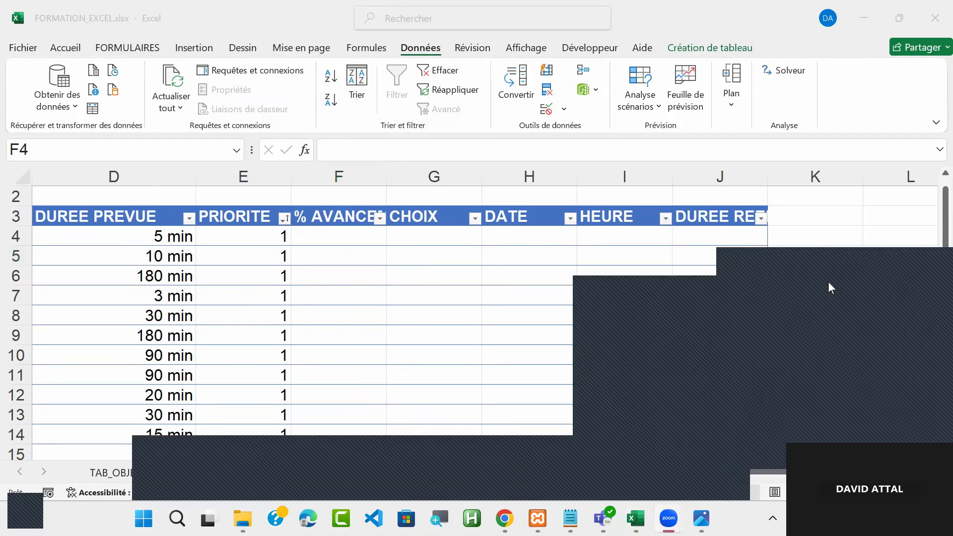
- Format the data cells of the % progress column F as Pourcentage with 0 decimals
{"action": "left_click", "coordinate": [356, 266]}
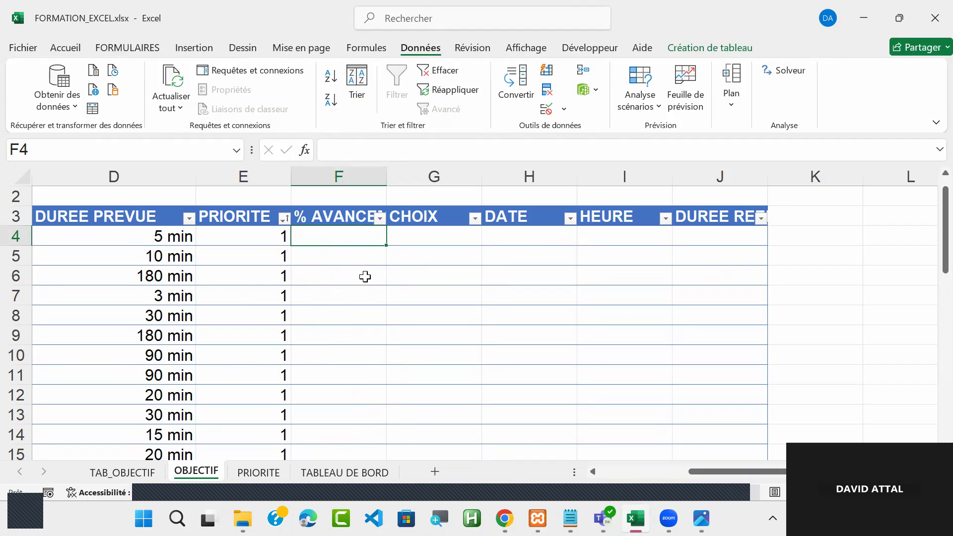
{"action": "left_click", "coordinate": [338, 205]}
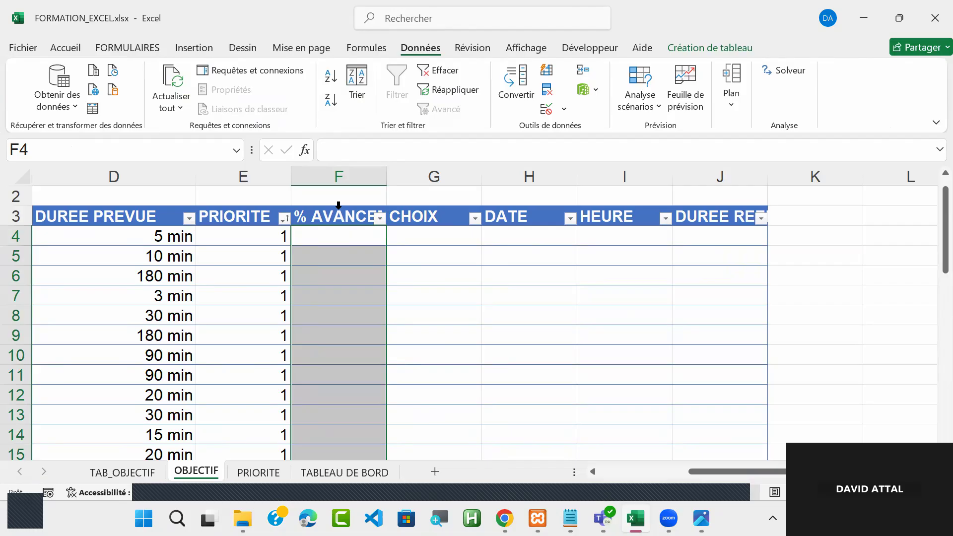
{"action": "right_click", "coordinate": [339, 280]}
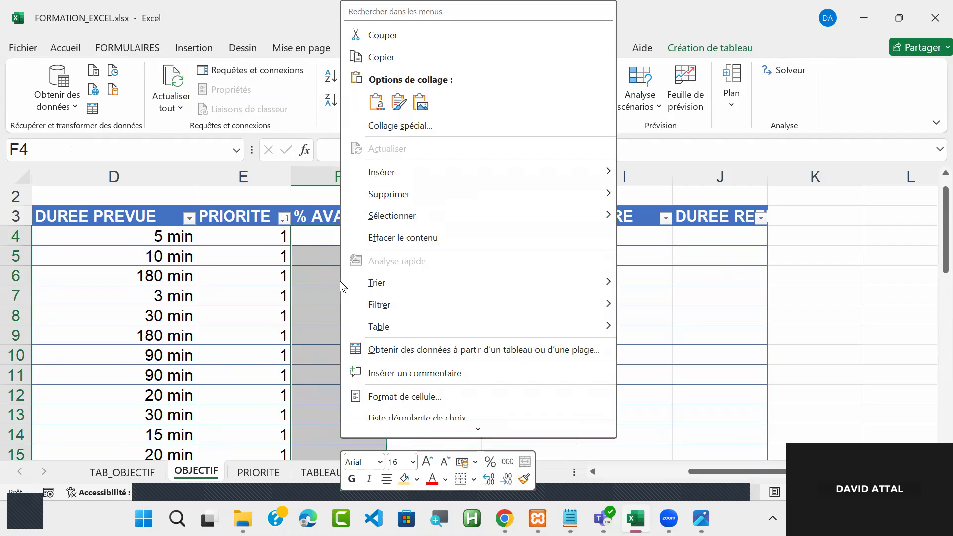
{"action": "left_click", "coordinate": [453, 398]}
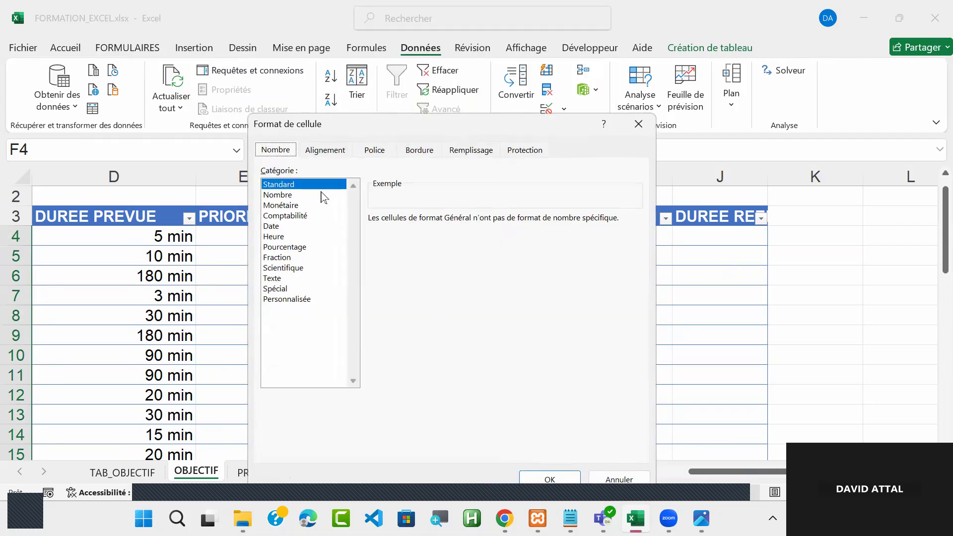
{"action": "left_click", "coordinate": [289, 247]}
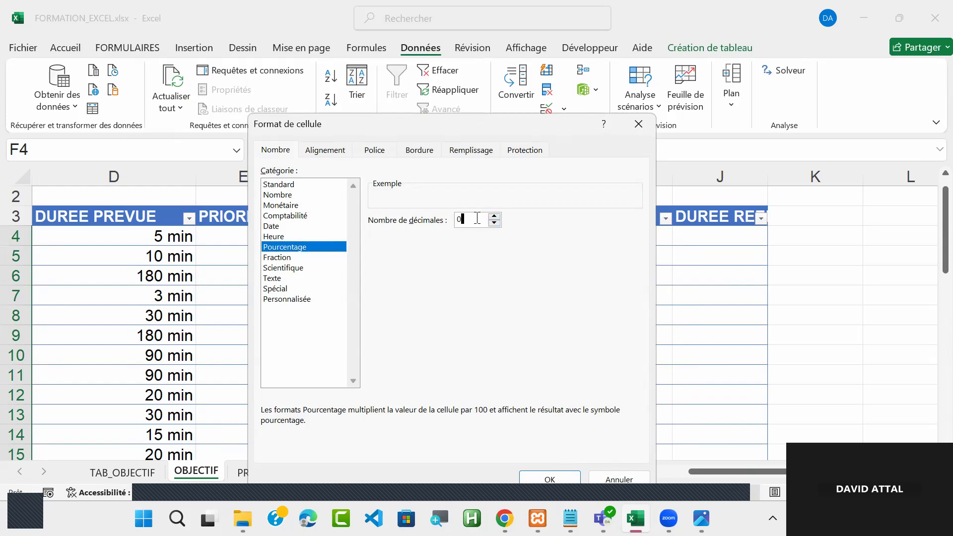
{"action": "left_click", "coordinate": [548, 478]}
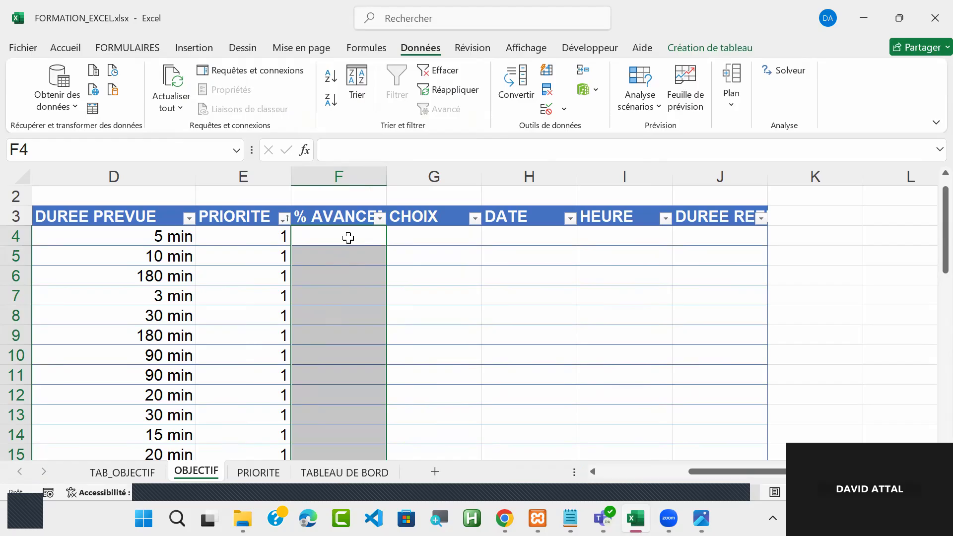
- Apply light blue gradient data bars as conditional formatting to the percentage column's data cells
{"action": "left_click", "coordinate": [66, 48]}
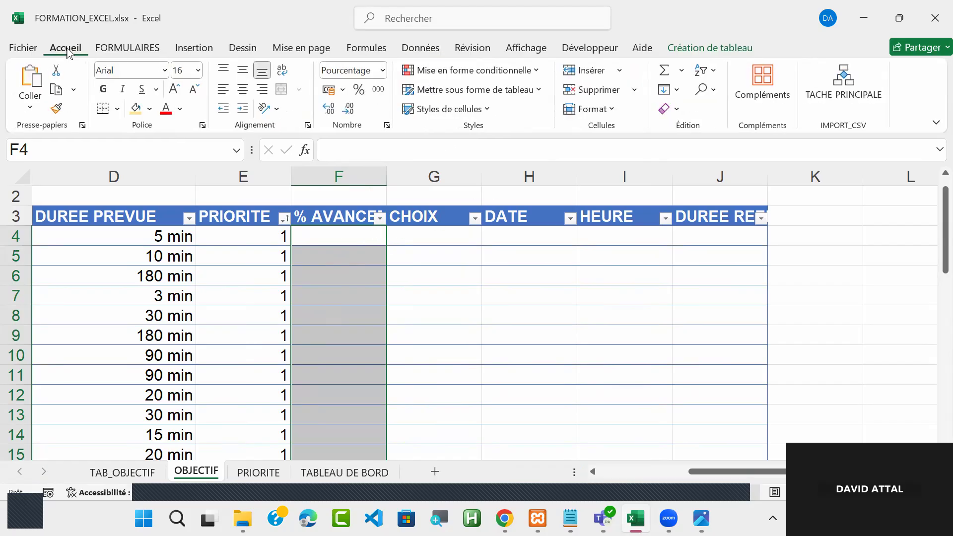
{"action": "left_click", "coordinate": [521, 74]}
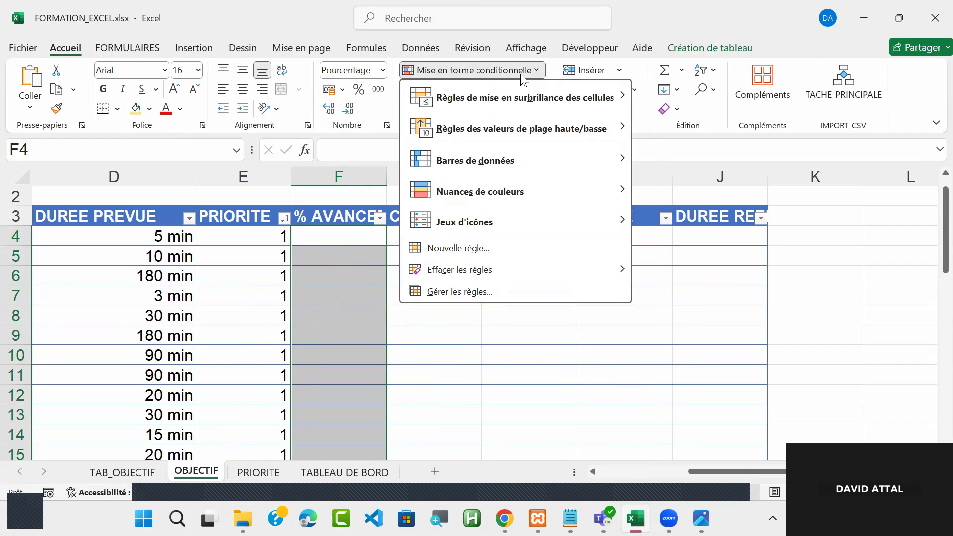
{"action": "mouse_move", "coordinate": [529, 166]}
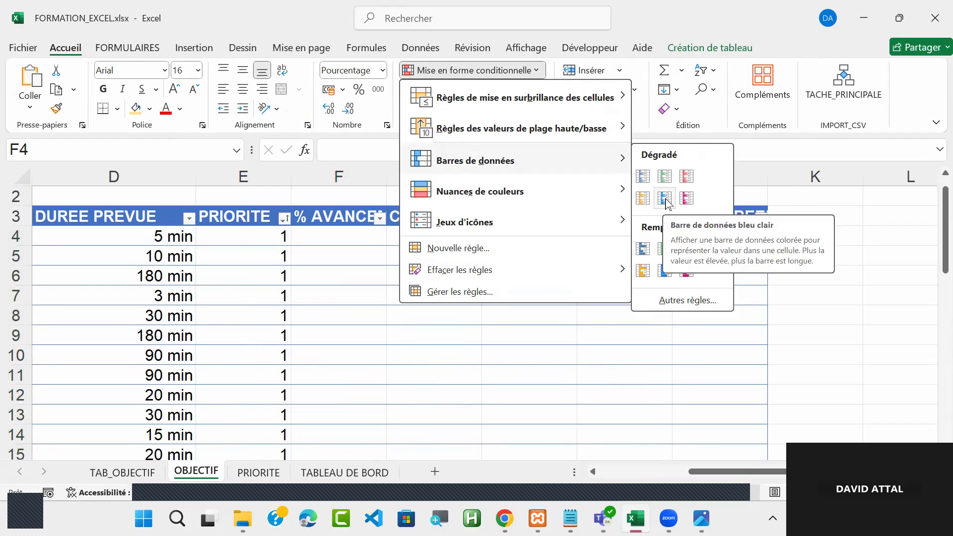
{"action": "left_click", "coordinate": [666, 199]}
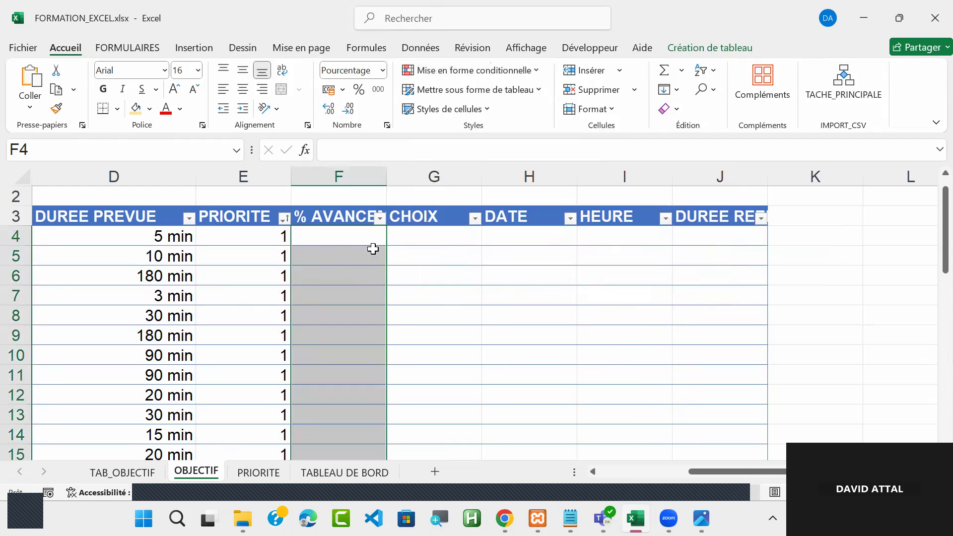
- Enter 10%, 50% and 100% in the first three data cells of the % AVANCEMENT column
{"action": "left_click", "coordinate": [344, 238]}
{"action": "type", "text": "10"}
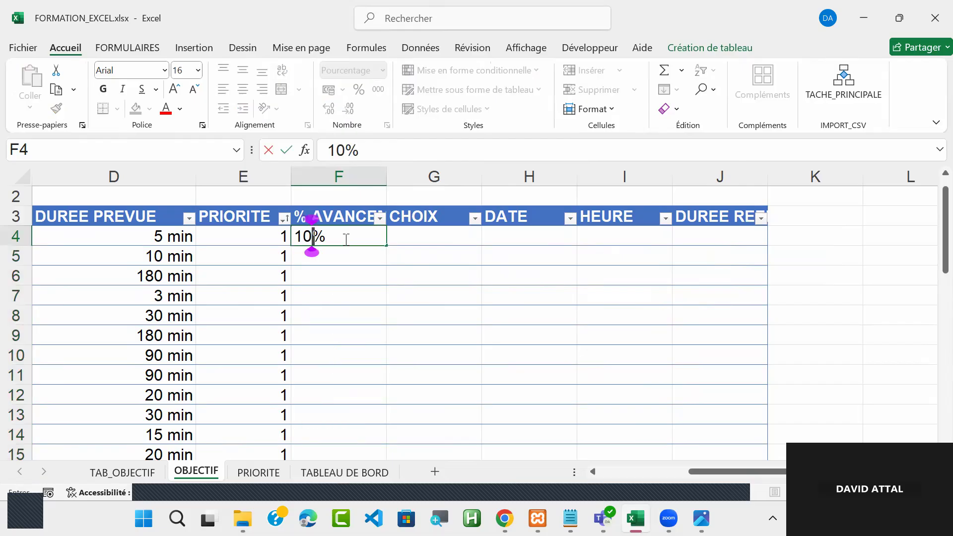
{"action": "key", "text": "Return"}
{"action": "type", "text": "50"}
{"action": "key", "text": "Return"}
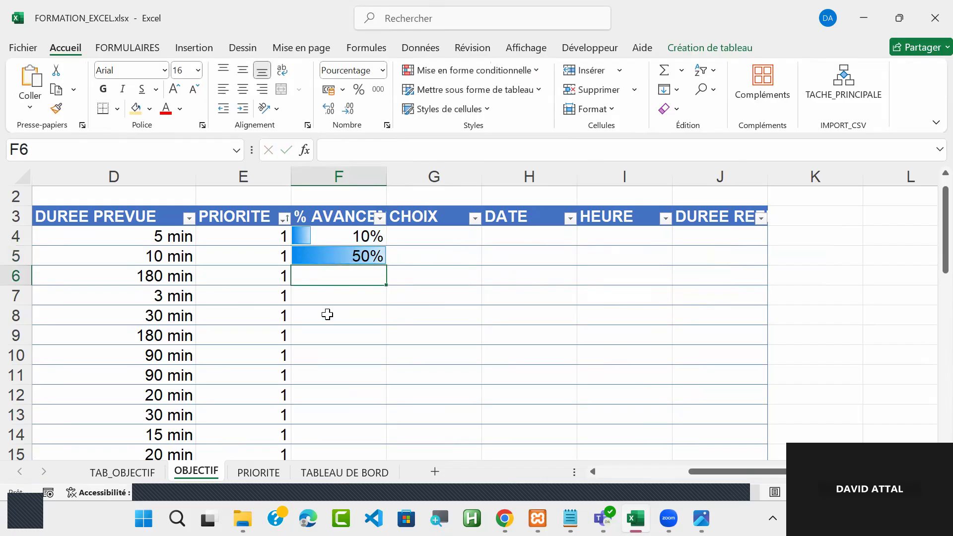
{"action": "type", "text": "100"}
{"action": "key", "text": "Return"}
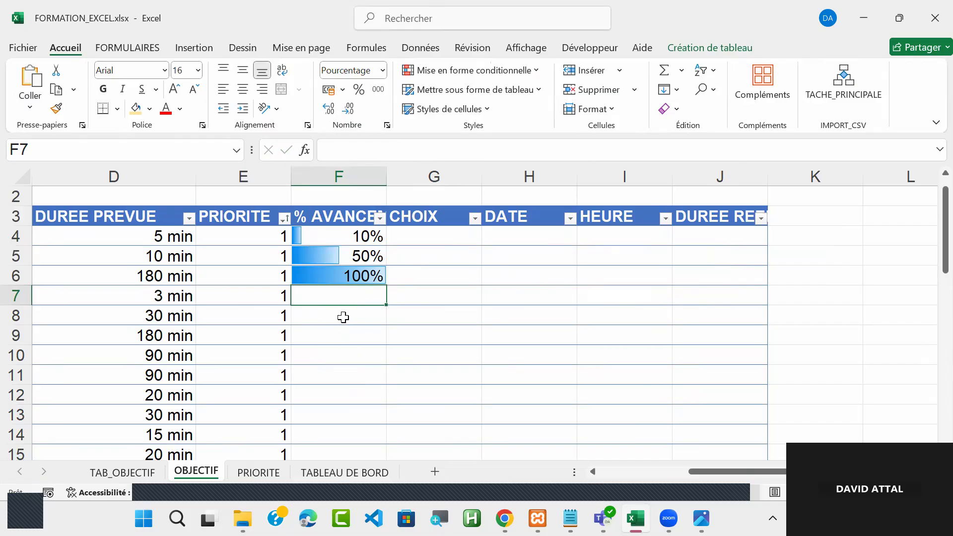
{"action": "left_click", "coordinate": [344, 205]}
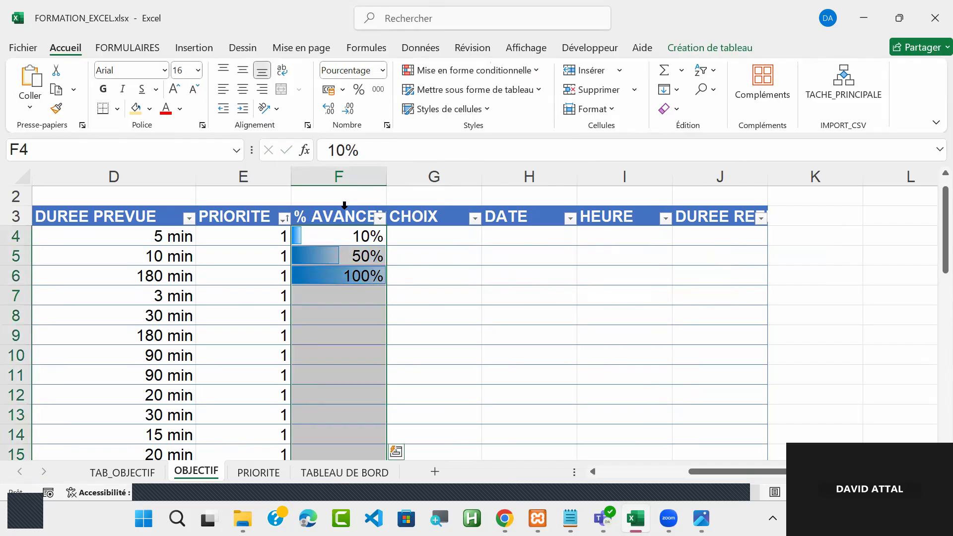
{"action": "left_click", "coordinate": [519, 70]}
{"action": "mouse_move", "coordinate": [533, 161]}
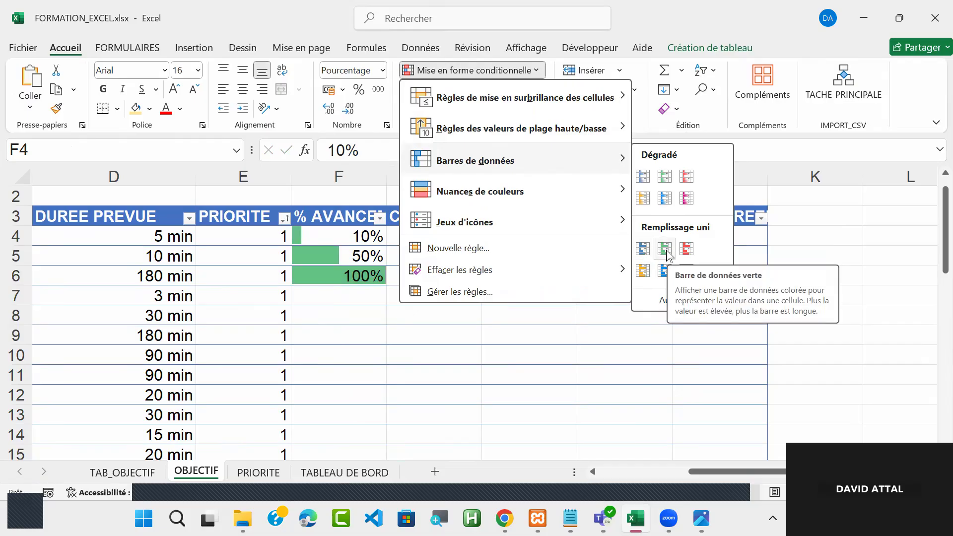
{"action": "mouse_move", "coordinate": [546, 201]}
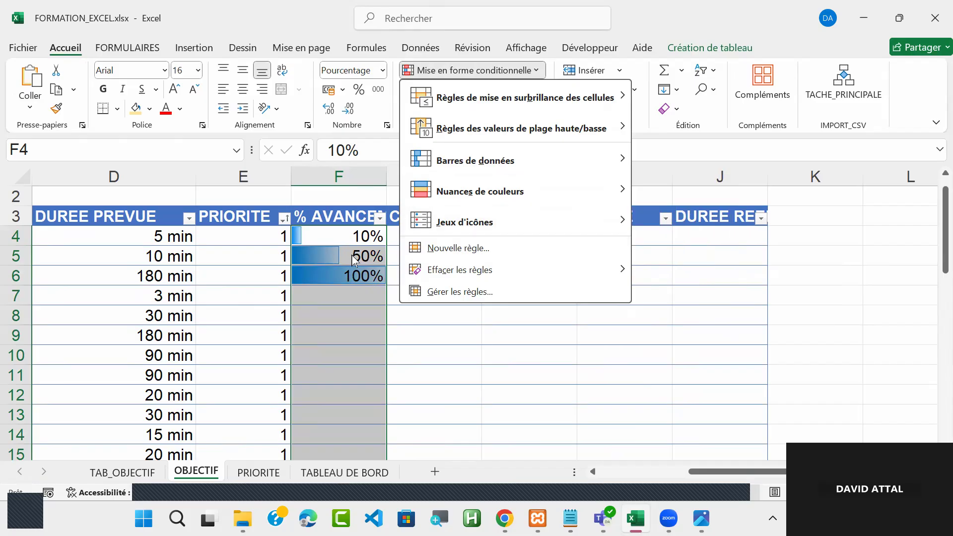
{"action": "left_click", "coordinate": [347, 274]}
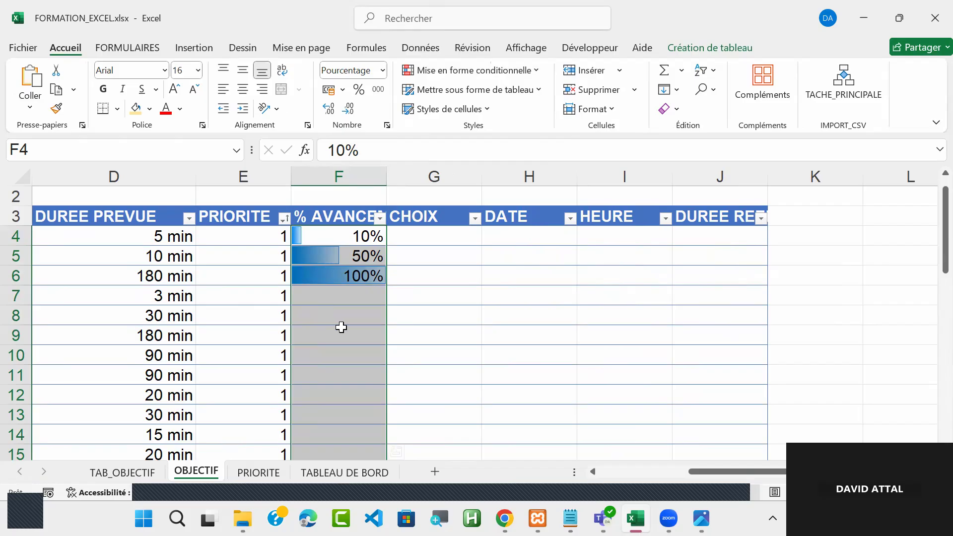
- Change the % AVANCEMENT values to 60% in cell F4 and 50% in cell F6
{"action": "type", "text": "60"}
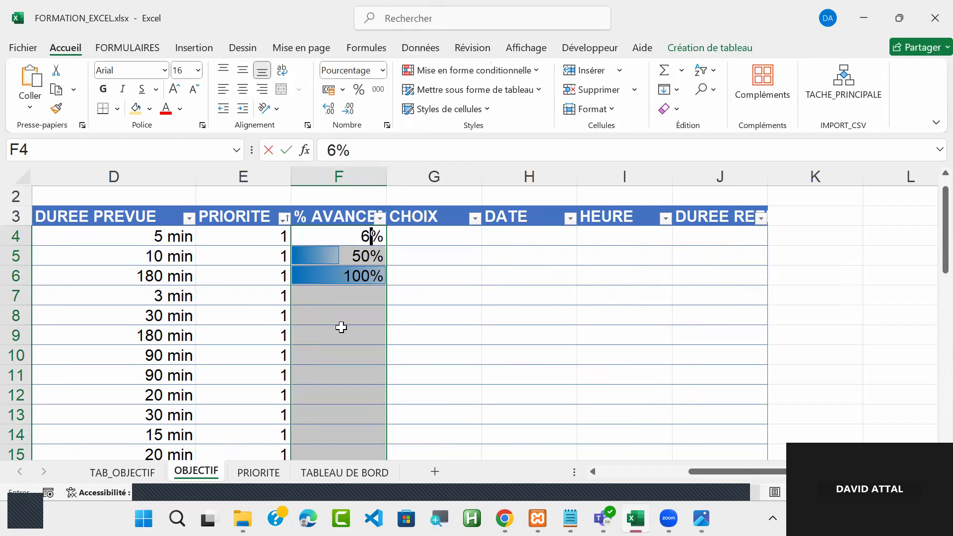
{"action": "key", "text": "Return"}
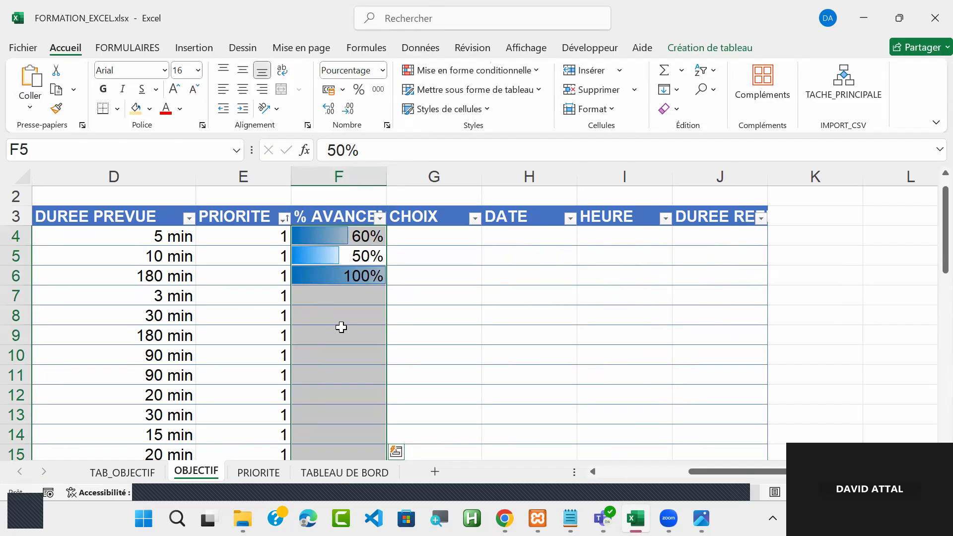
{"action": "left_click", "coordinate": [349, 279]}
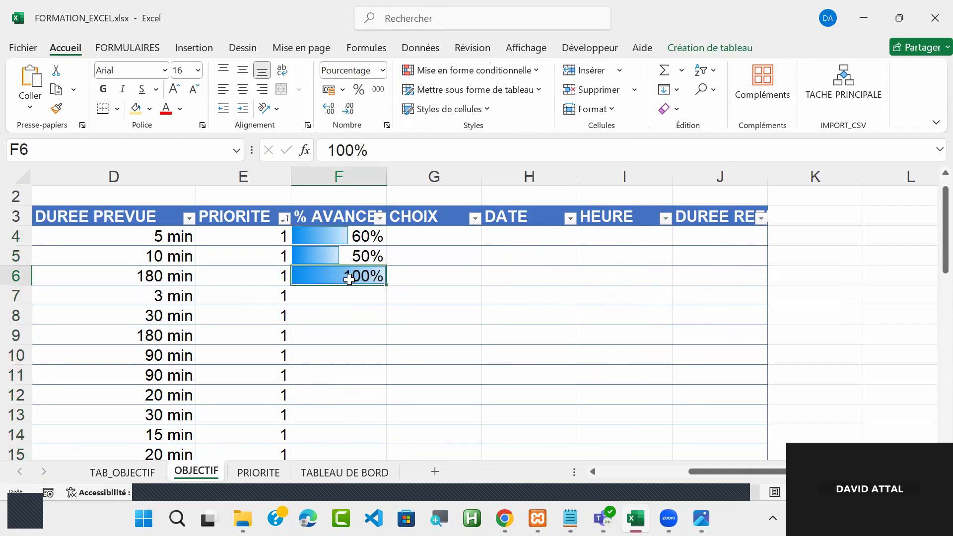
{"action": "type", "text": "50"}
{"action": "key", "text": "Return"}
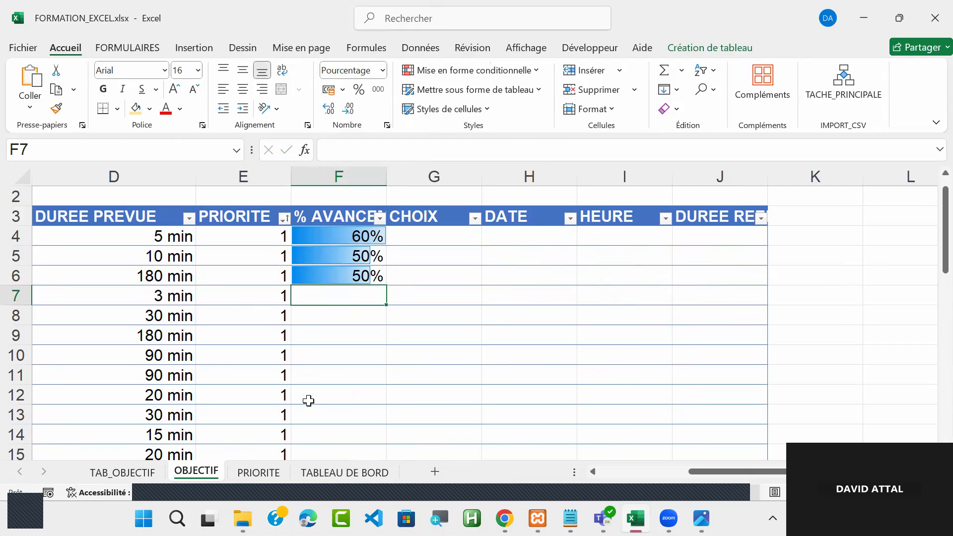
{"action": "left_click", "coordinate": [340, 204]}
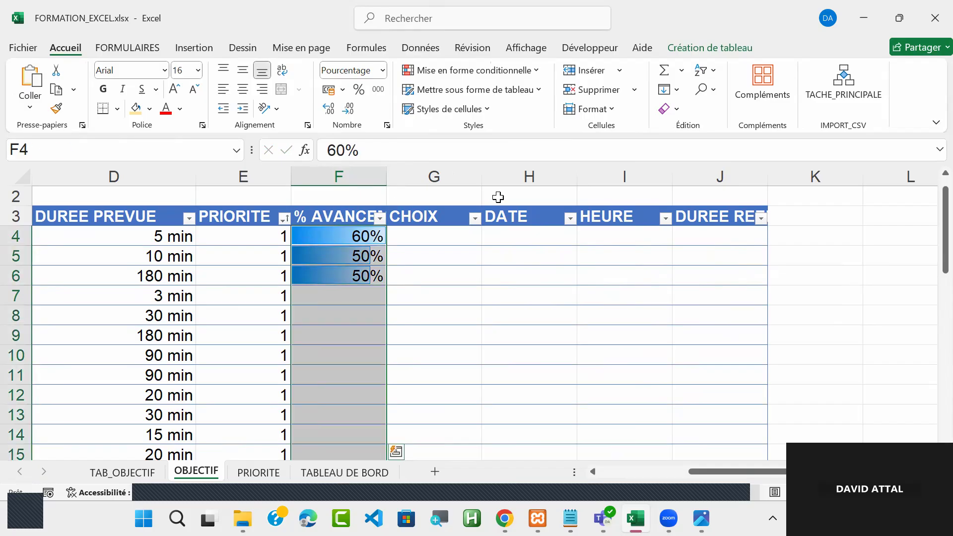
{"action": "left_click", "coordinate": [519, 74]}
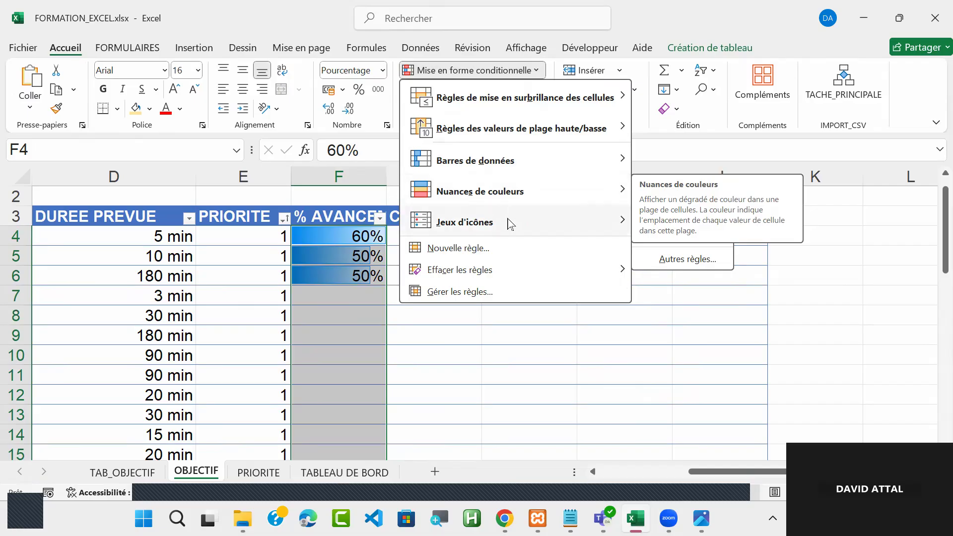
{"action": "mouse_move", "coordinate": [510, 222]}
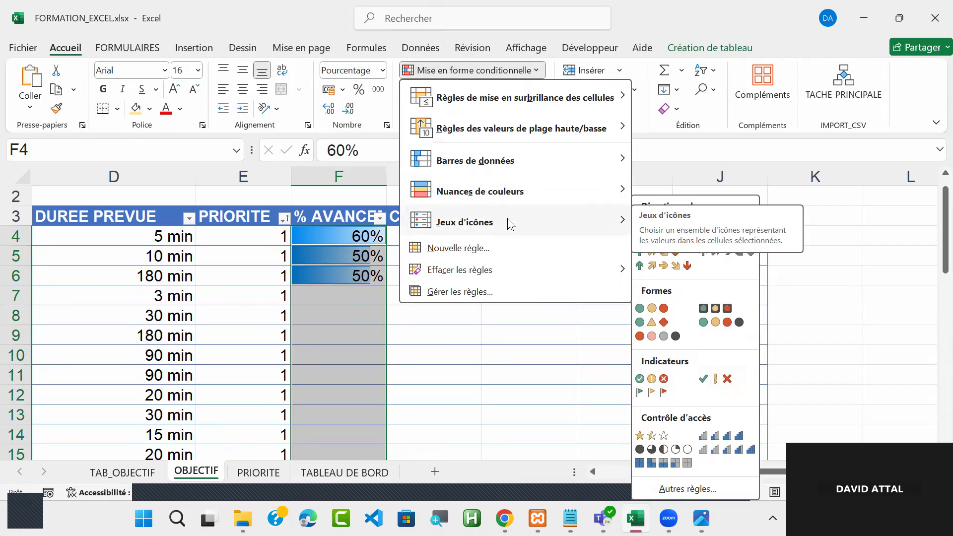
{"action": "mouse_move", "coordinate": [606, 161]}
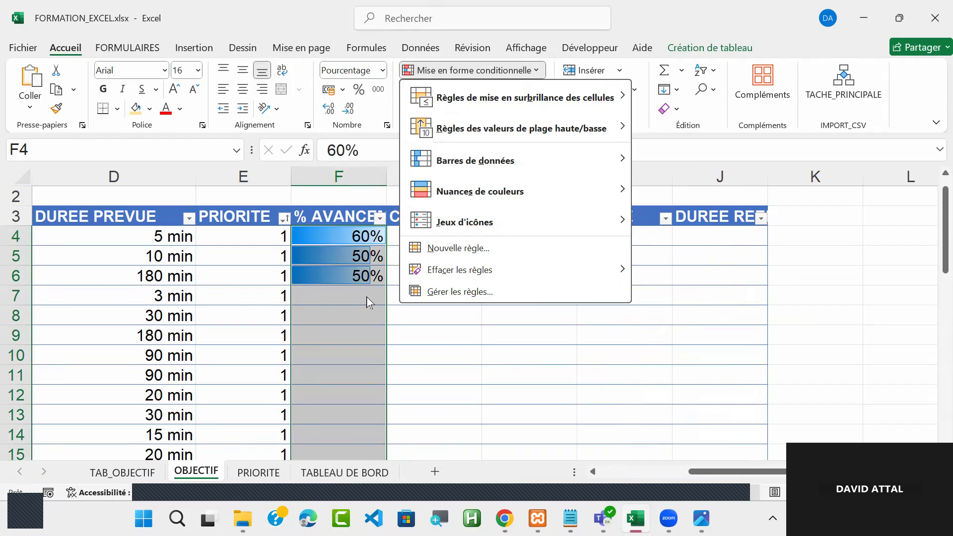
{"action": "key", "text": "Escape"}
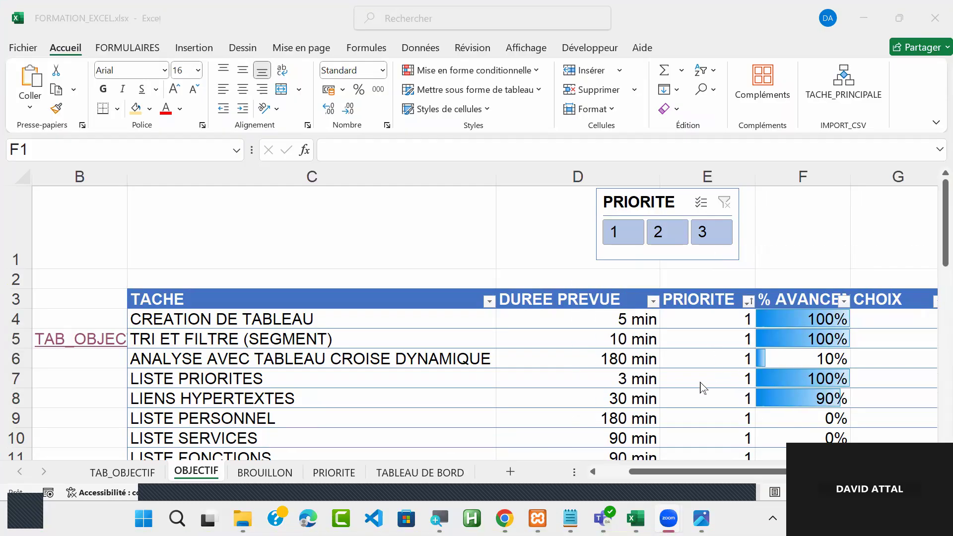
- Insert a slicer for the % AVANCEMENT field of the TAB_OBJECTIF table
{"action": "left_click", "coordinate": [668, 381]}
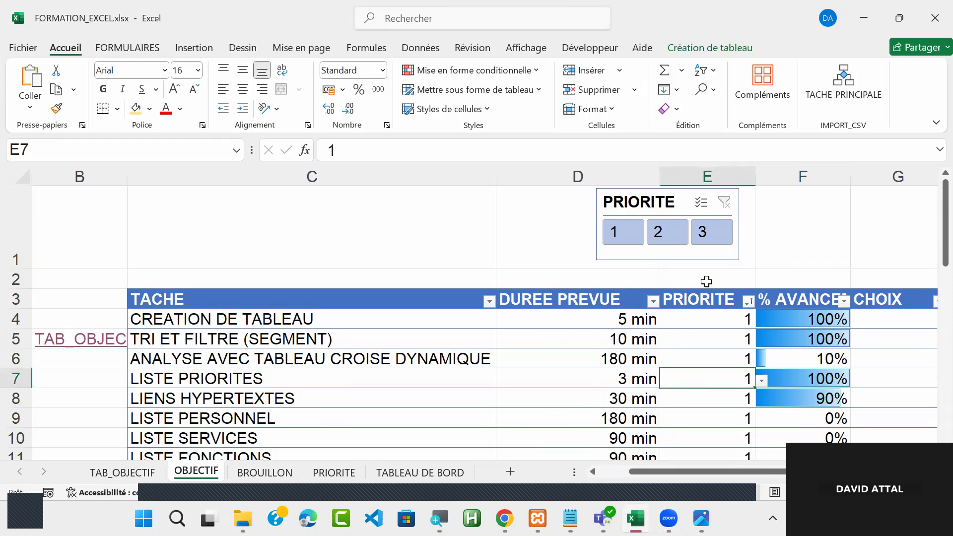
{"action": "left_click", "coordinate": [710, 50]}
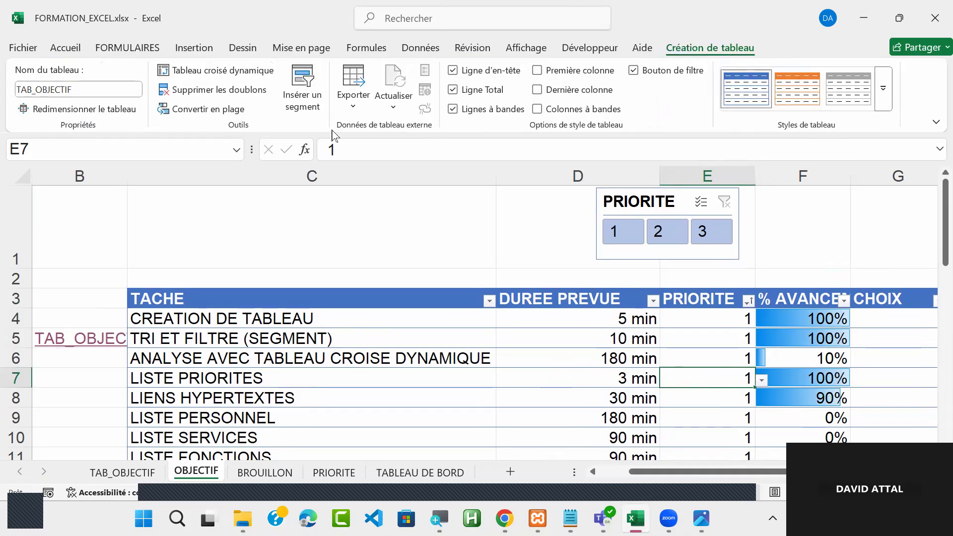
{"action": "left_click", "coordinate": [299, 92]}
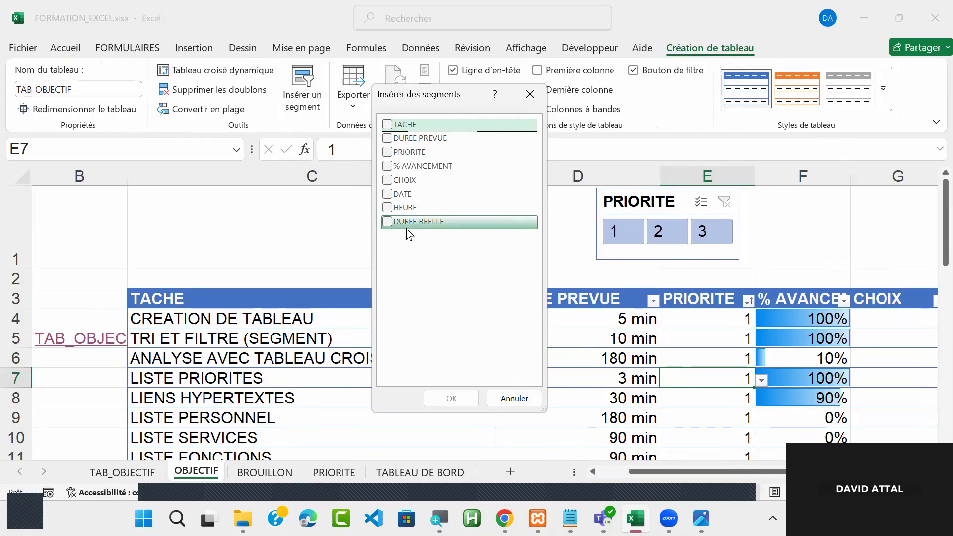
{"action": "left_click", "coordinate": [389, 168]}
{"action": "left_click", "coordinate": [452, 399]}
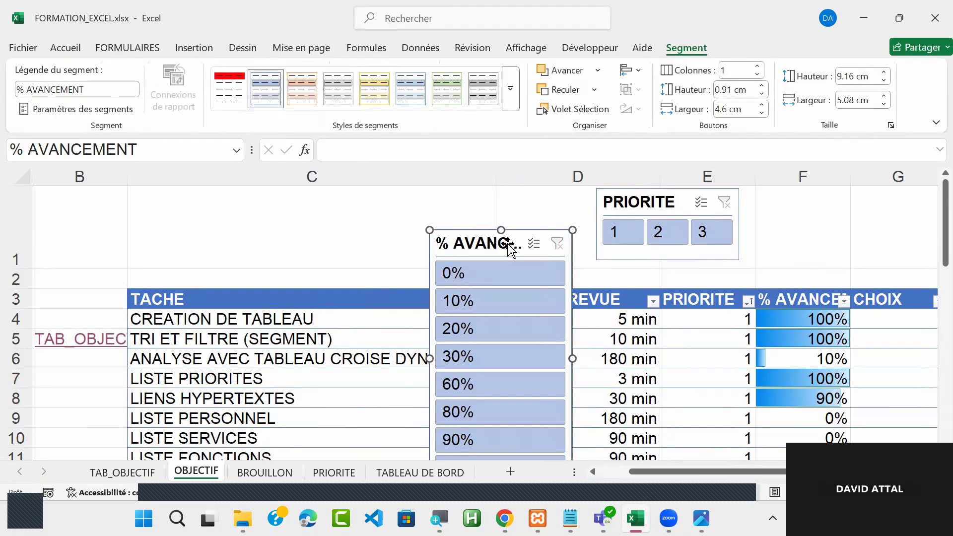
- Place the % AVANCEMENT slicer beside the PRIORITE slicer above the table and resize it to about 2.84 cm high by 8.03 cm wide
{"action": "left_click_drag", "start_coordinate": [506, 244], "coordinate": [817, 204]}
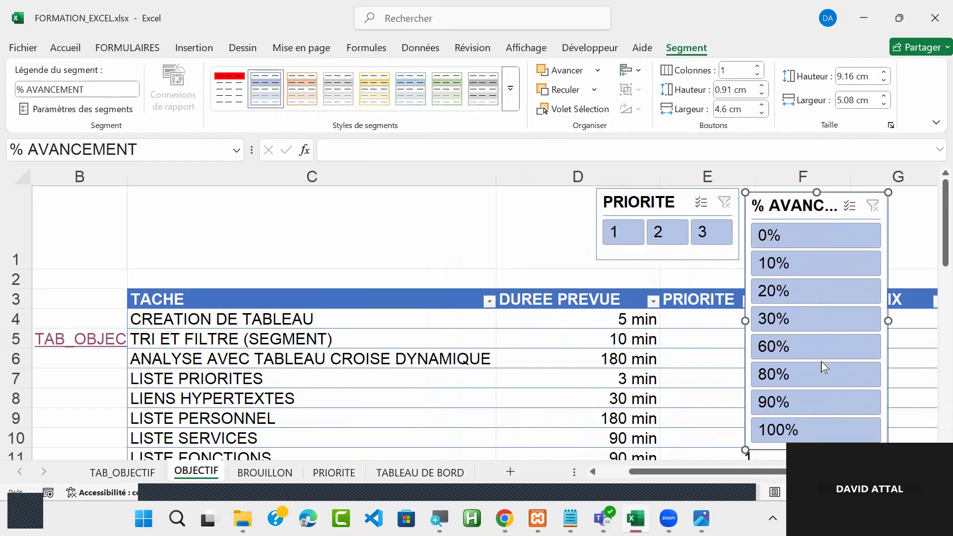
{"action": "left_click_drag", "start_coordinate": [794, 472], "coordinate": [854, 472]}
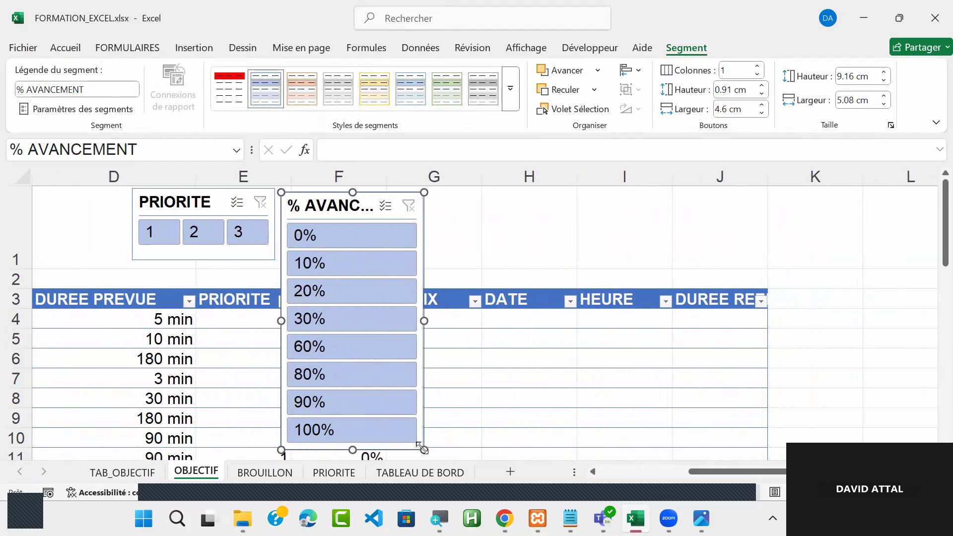
{"action": "left_click_drag", "start_coordinate": [423, 449], "coordinate": [506, 272]}
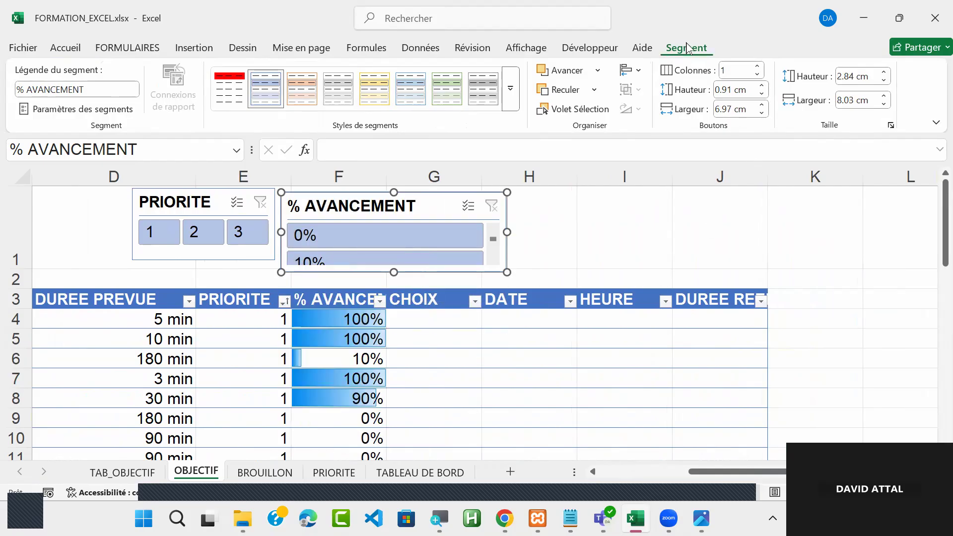
- Arrange the % AVANCEMENT slicer's buttons in 4 columns and enlarge the slicer to about 3.23 cm high by 9.51 cm wide
{"action": "left_click", "coordinate": [756, 67]}
{"action": "left_click", "coordinate": [756, 67]}
{"action": "left_click", "coordinate": [755, 67]}
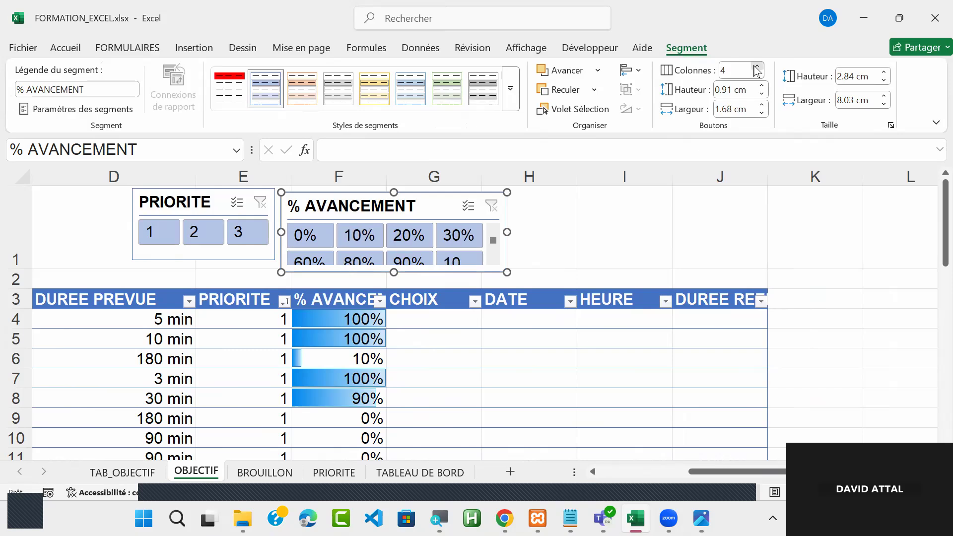
{"action": "left_click", "coordinate": [756, 67]}
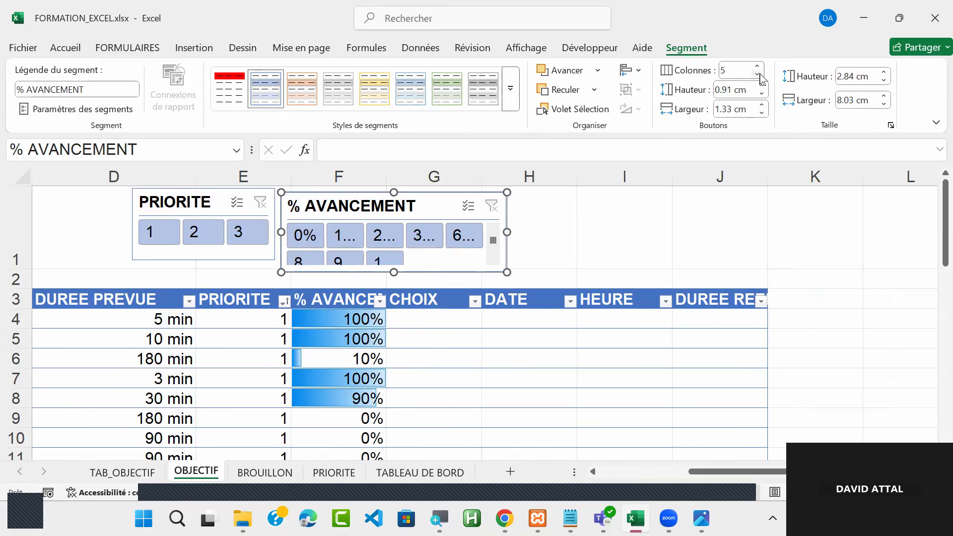
{"action": "left_click", "coordinate": [760, 76]}
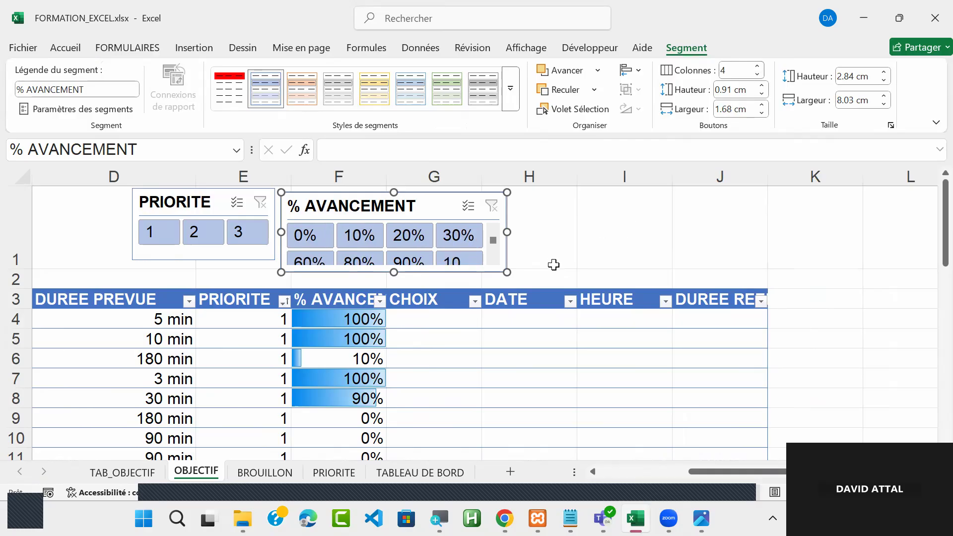
{"action": "left_click_drag", "start_coordinate": [506, 231], "coordinate": [548, 232]}
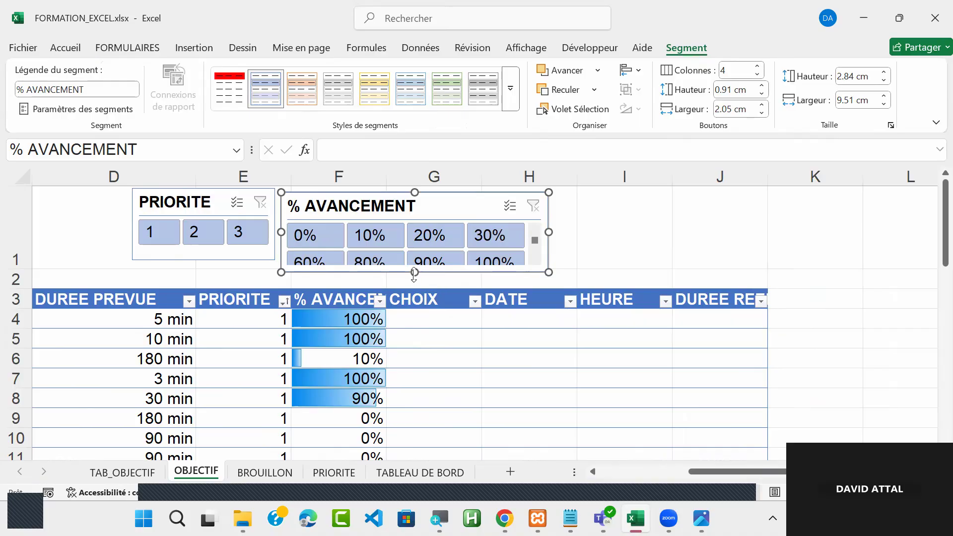
{"action": "left_click_drag", "start_coordinate": [414, 272], "coordinate": [414, 283]}
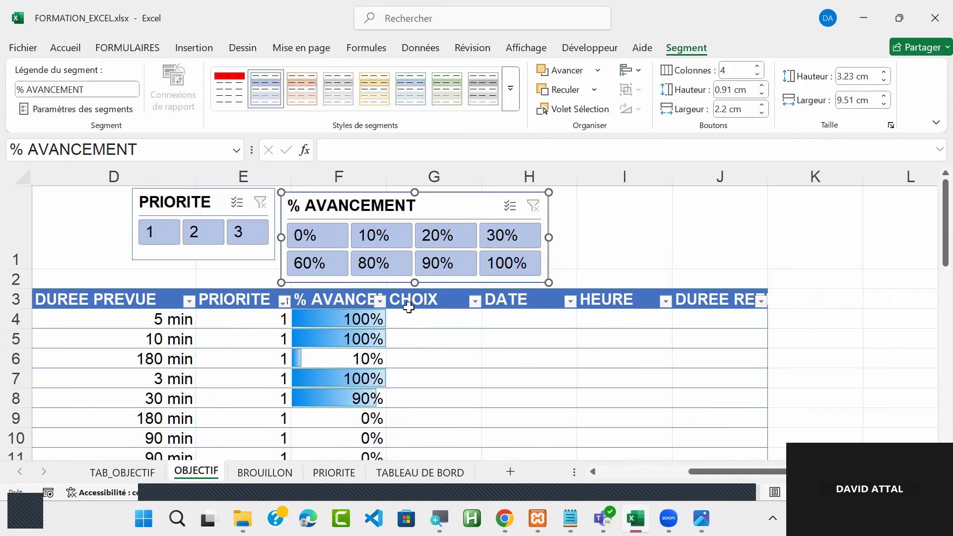
- Test the % AVANCEMENT slicer by filtering the table on 100%, and clear that filter
{"action": "left_click", "coordinate": [509, 270]}
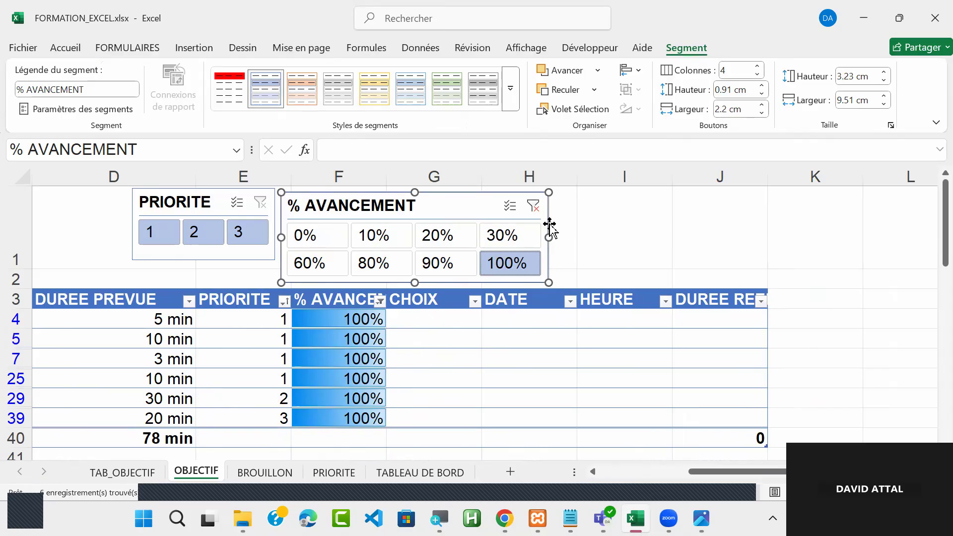
{"action": "left_click", "coordinate": [536, 206]}
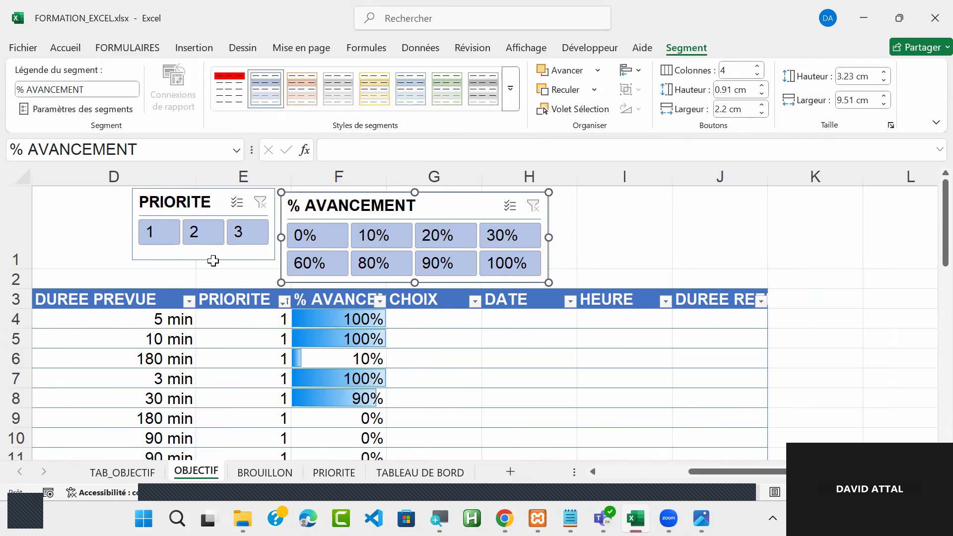
- Filter the table on PRIORITE 1 and set the % AVANCEMENT slicer to hide items with no data
{"action": "left_click", "coordinate": [161, 241]}
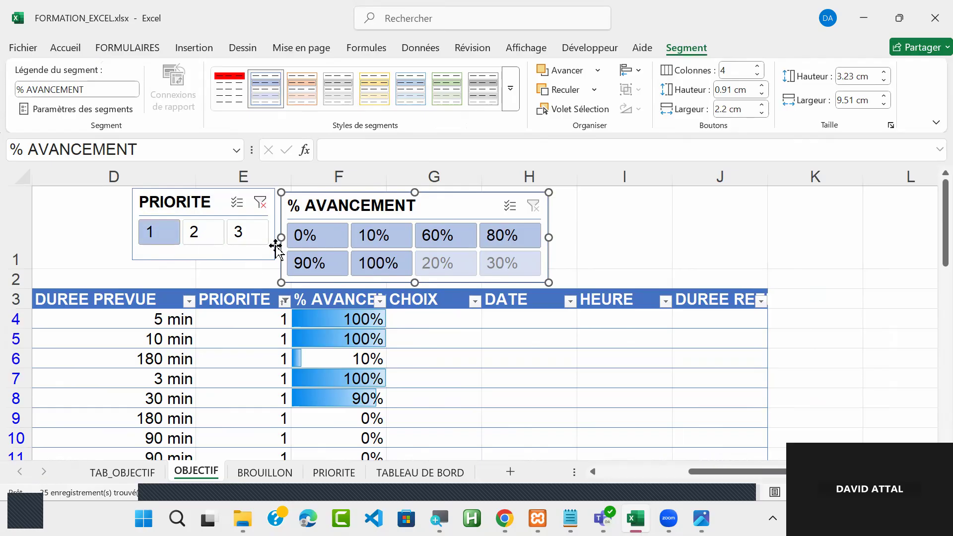
{"action": "right_click", "coordinate": [448, 203]}
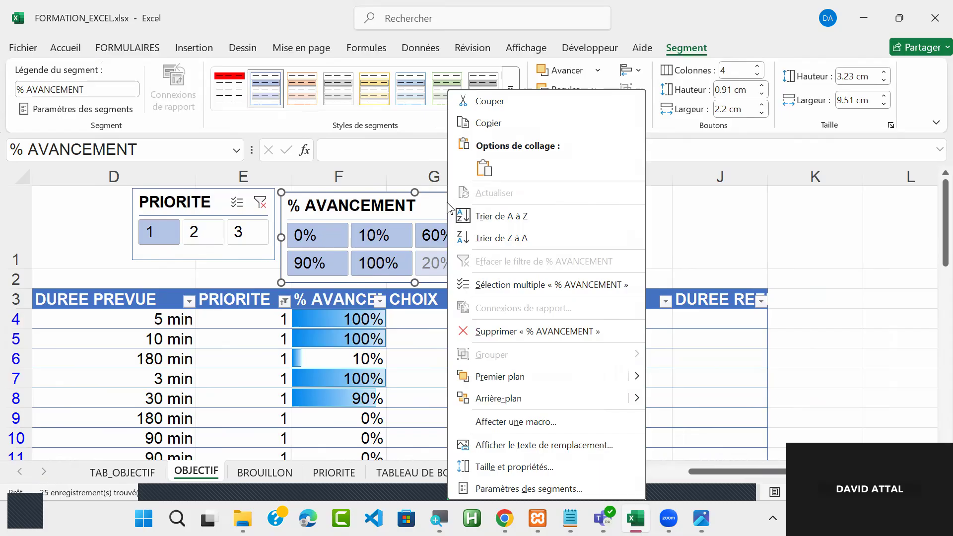
{"action": "left_click", "coordinate": [544, 489]}
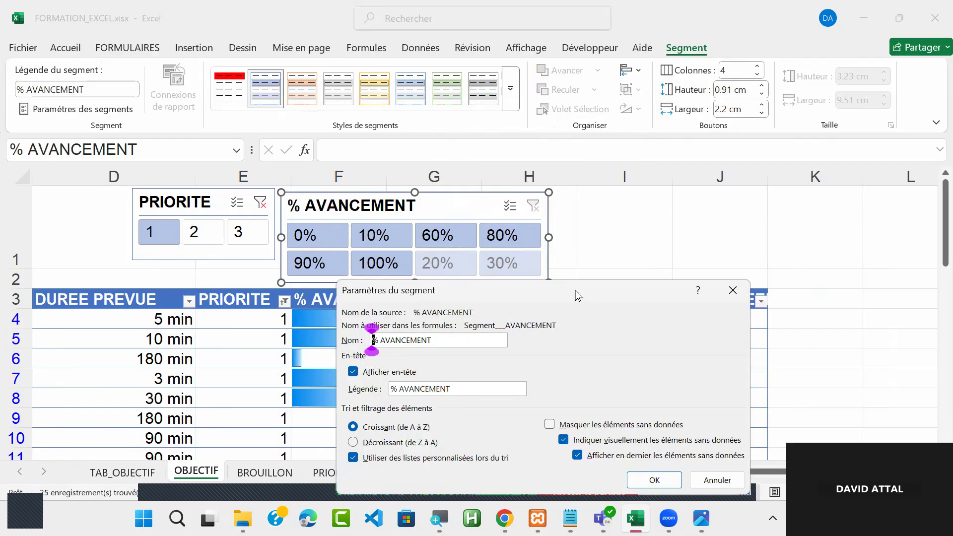
{"action": "left_click_drag", "start_coordinate": [574, 285], "coordinate": [534, 77]}
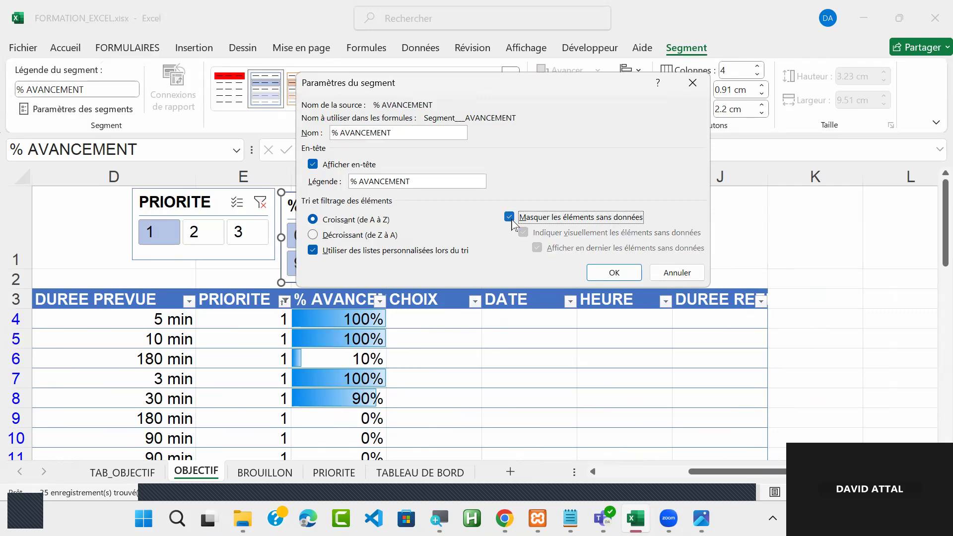
{"action": "left_click", "coordinate": [614, 272]}
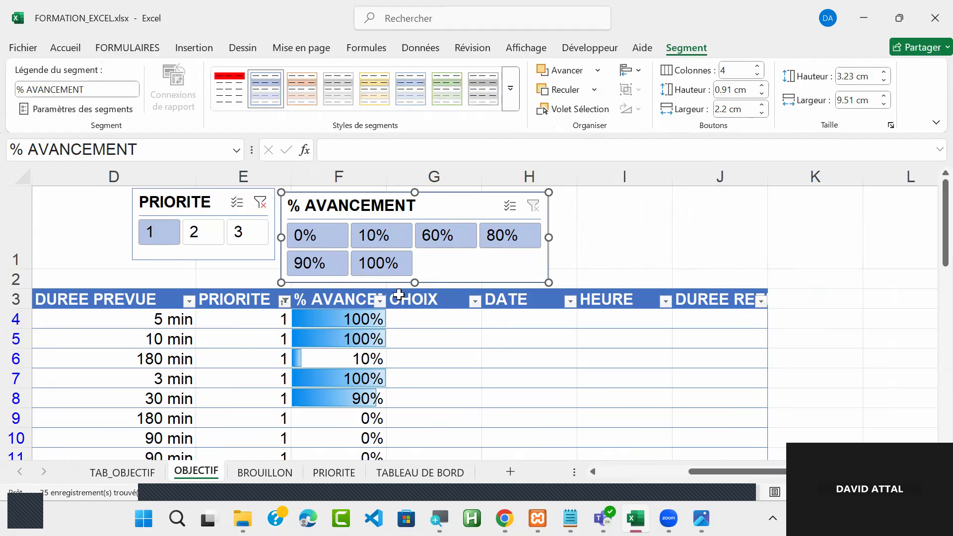
- Set the PRIORITE slicer to hide items with no data
{"action": "left_click", "coordinate": [215, 201]}
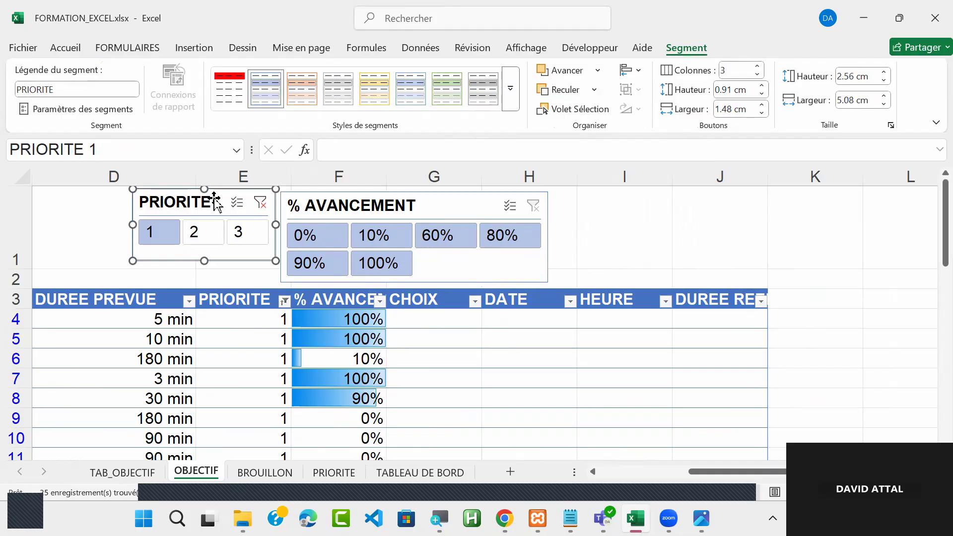
{"action": "right_click", "coordinate": [215, 198]}
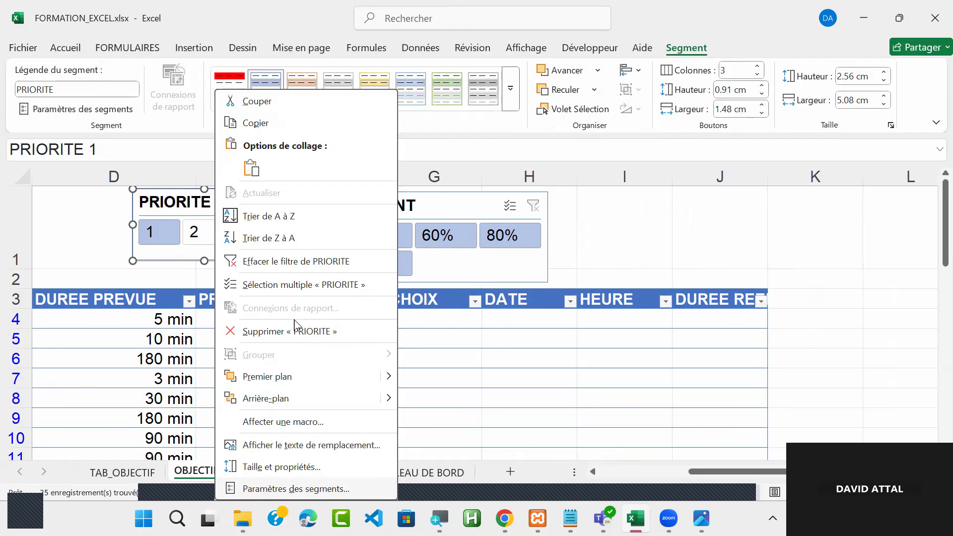
{"action": "left_click", "coordinate": [296, 489]}
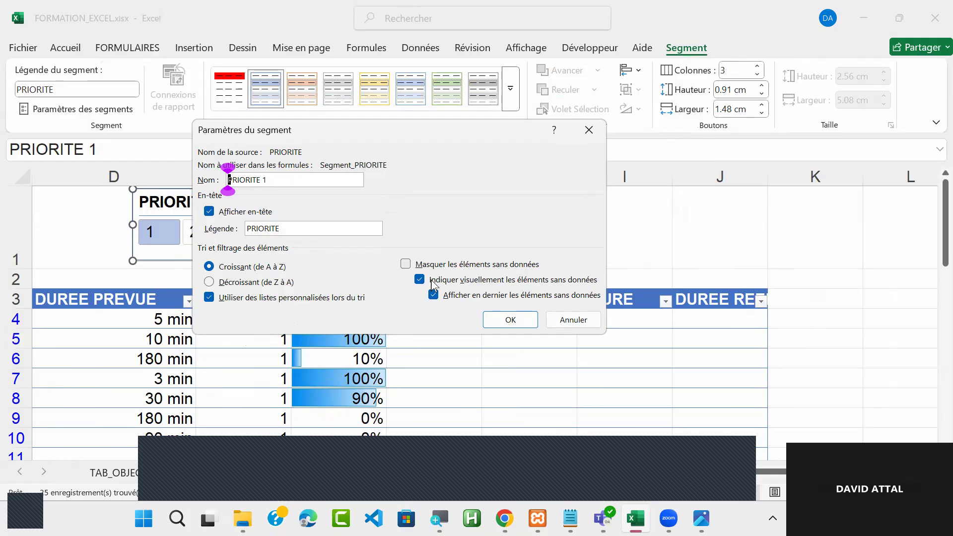
{"action": "left_click", "coordinate": [510, 320]}
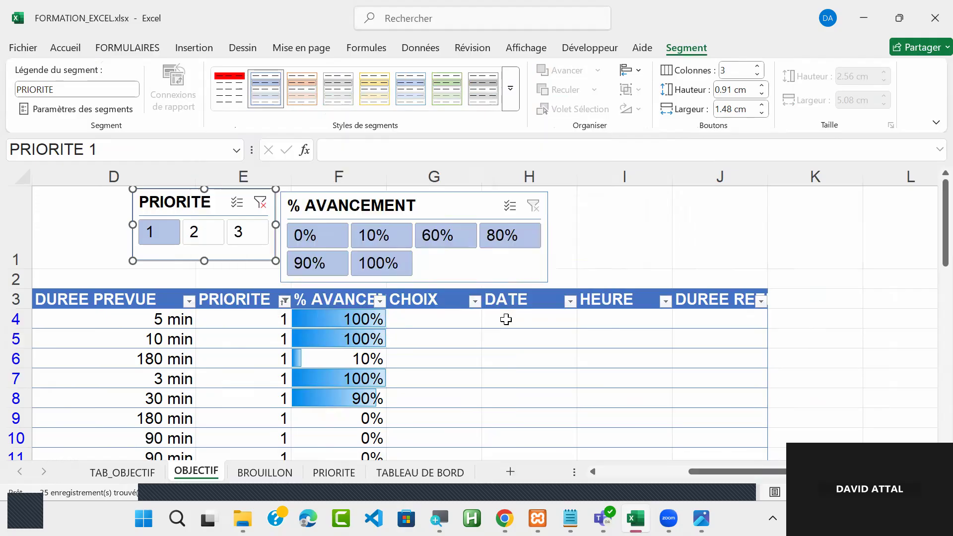
- Clear the PRIORITE filter and test the slicers by filtering the table on 20% in % AVANCEMENT
{"action": "left_click", "coordinate": [260, 203]}
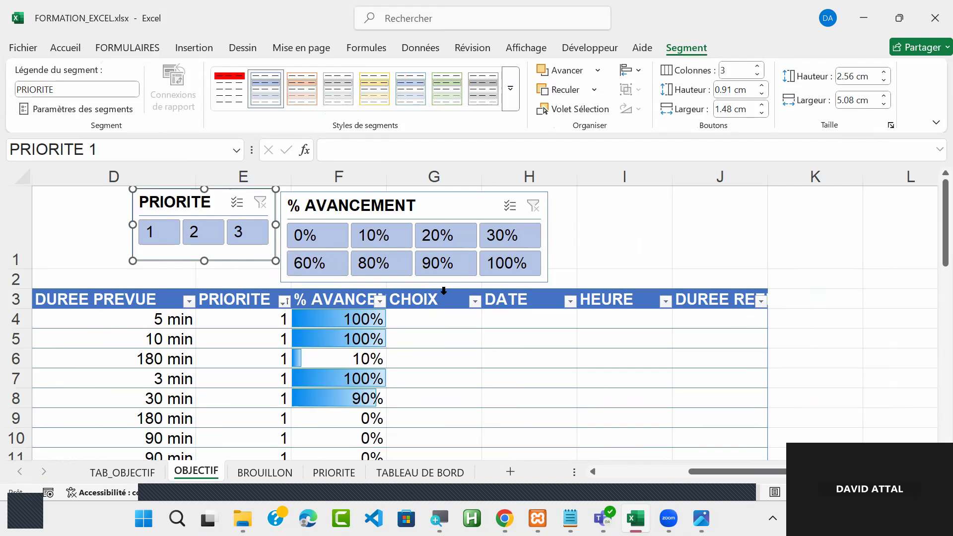
{"action": "left_click", "coordinate": [433, 242]}
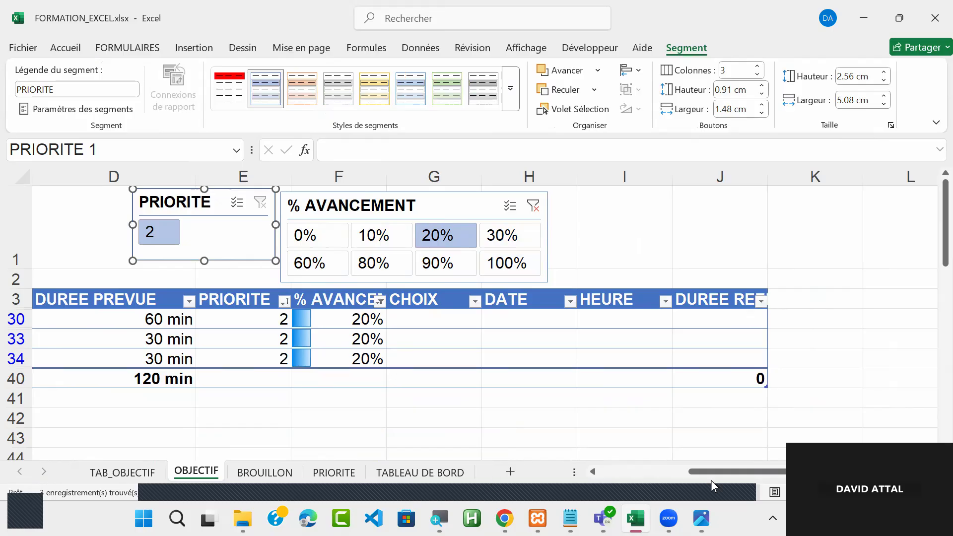
{"action": "left_click", "coordinate": [721, 472]}
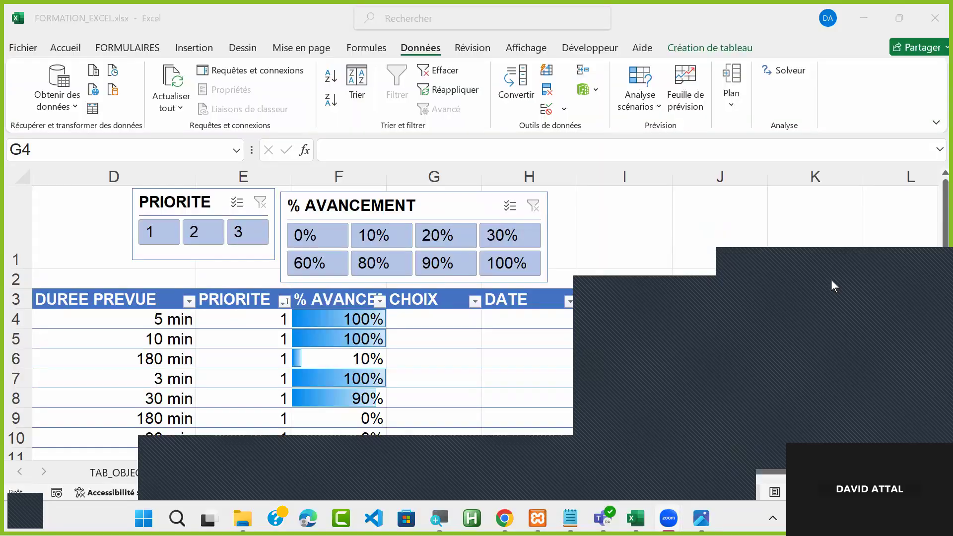
- Insert a new table column between % AVANCEMENT and CHOIX in the OBJECTIF table
{"action": "left_click", "coordinate": [416, 325]}
{"action": "right_click", "coordinate": [415, 321]}
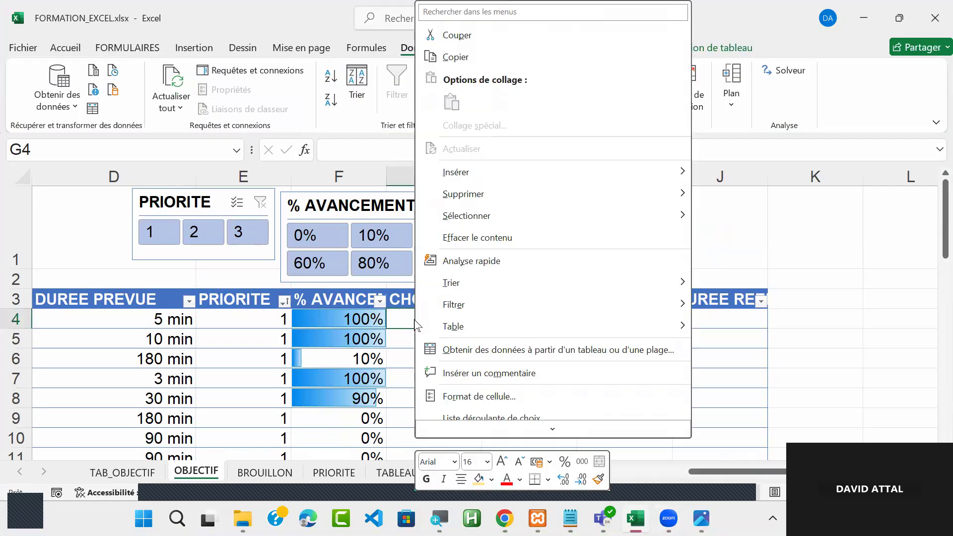
{"action": "mouse_move", "coordinate": [482, 174]}
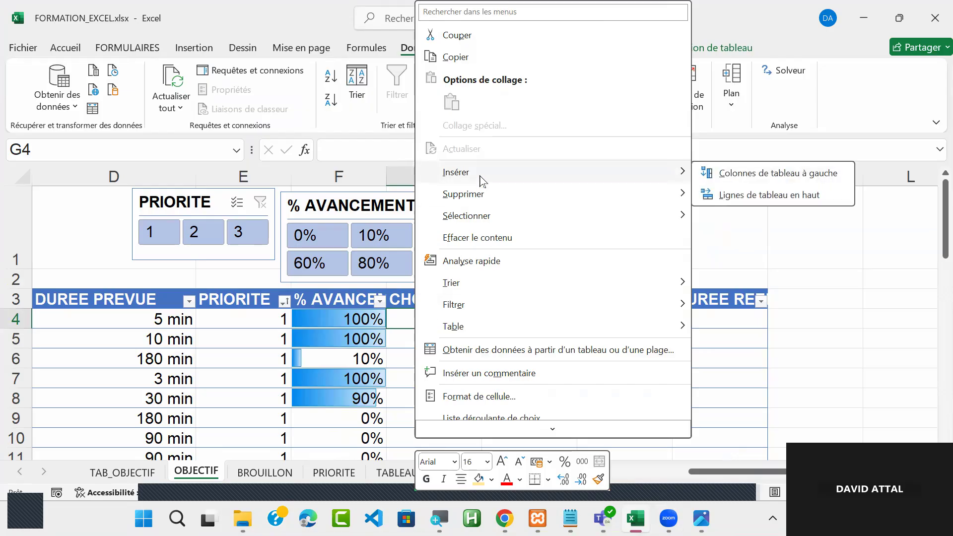
{"action": "left_click", "coordinate": [753, 183]}
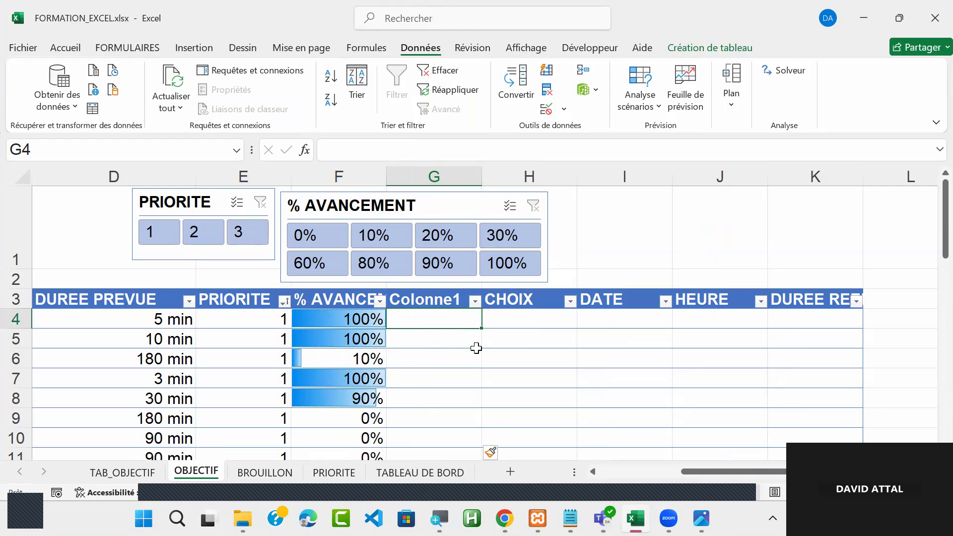
- Clear all data validation criteria from the new column between % AVANCEMENT and CHOIX
{"action": "left_click", "coordinate": [442, 287]}
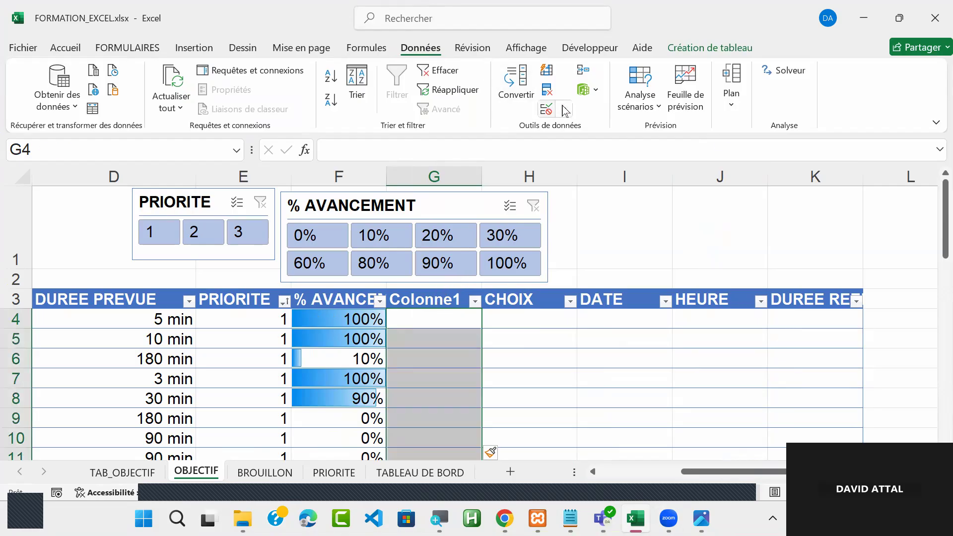
{"action": "left_click", "coordinate": [549, 109]}
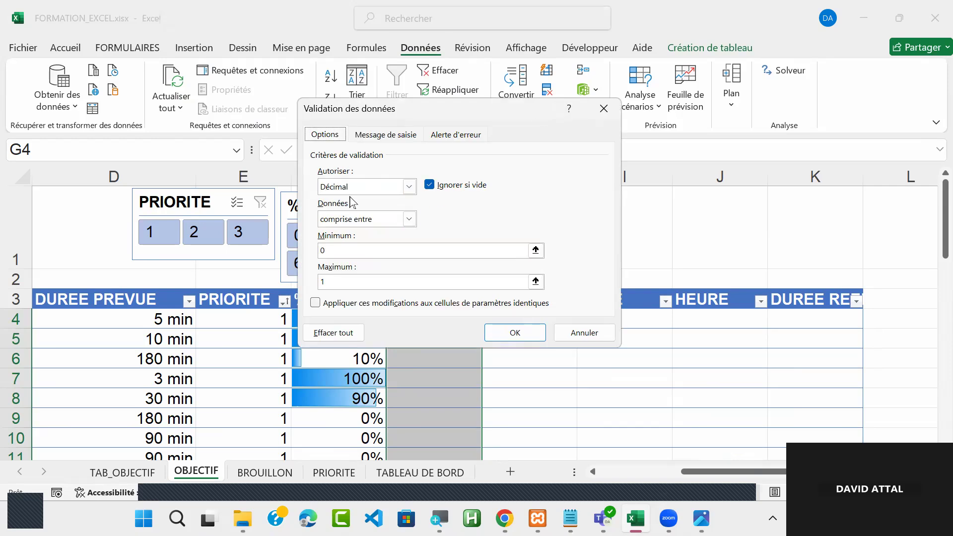
{"action": "left_click", "coordinate": [342, 283]}
{"action": "left_click", "coordinate": [330, 341]}
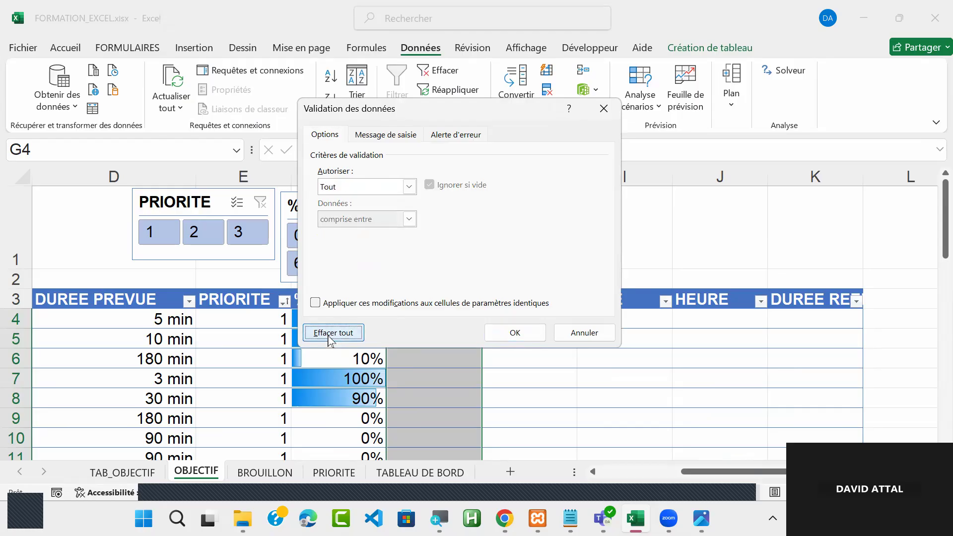
{"action": "left_click", "coordinate": [515, 333]}
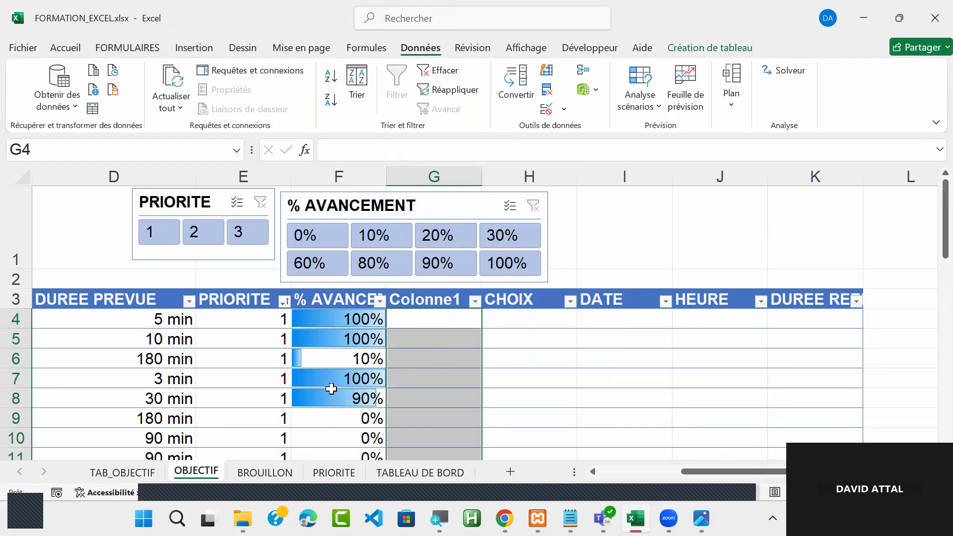
- Set the number format of the new column's cells to Standard
{"action": "right_click", "coordinate": [429, 326]}
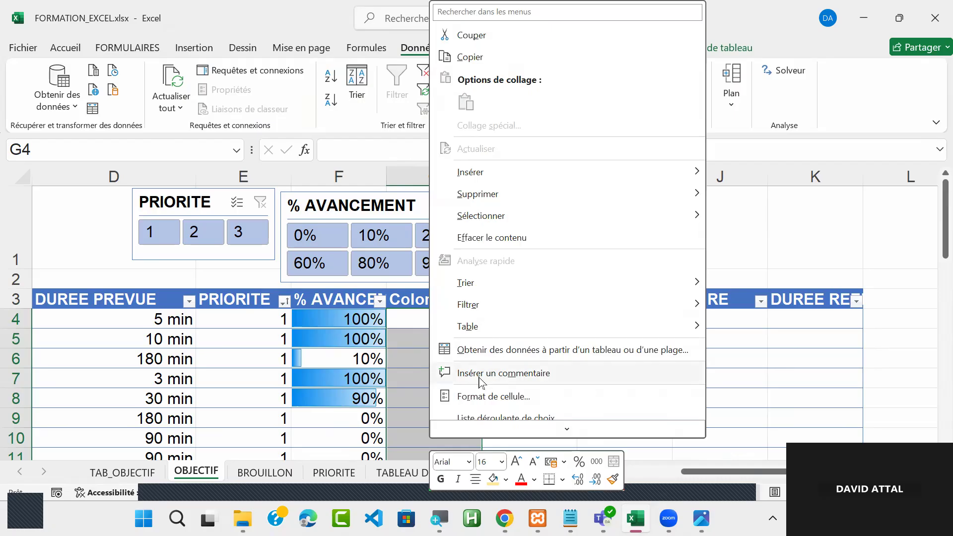
{"action": "left_click", "coordinate": [508, 399]}
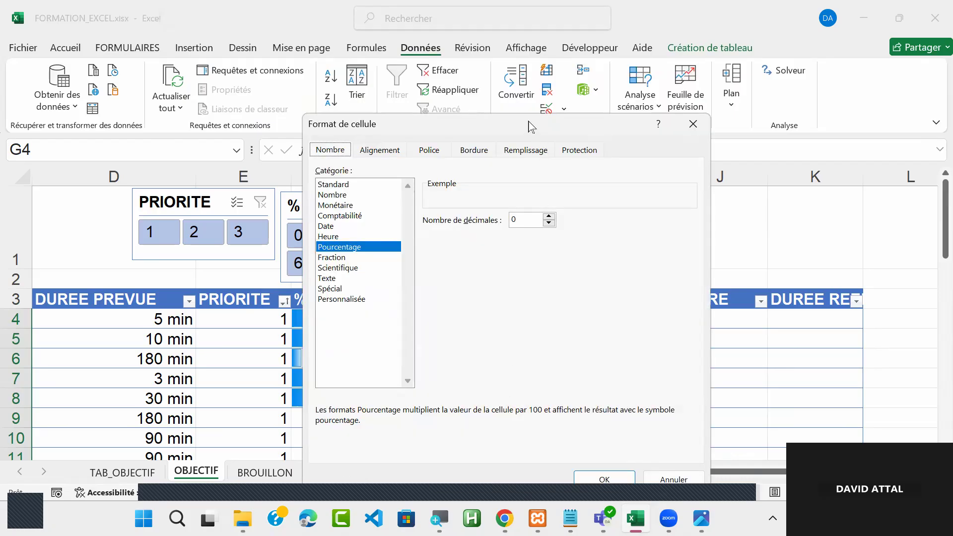
{"action": "left_click_drag", "start_coordinate": [530, 126], "coordinate": [495, 103]}
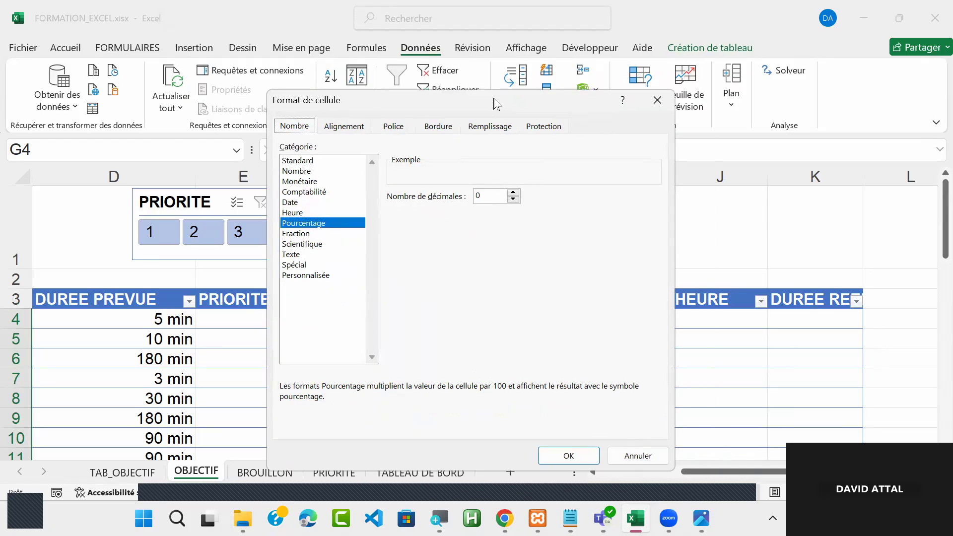
{"action": "left_click", "coordinate": [298, 161]}
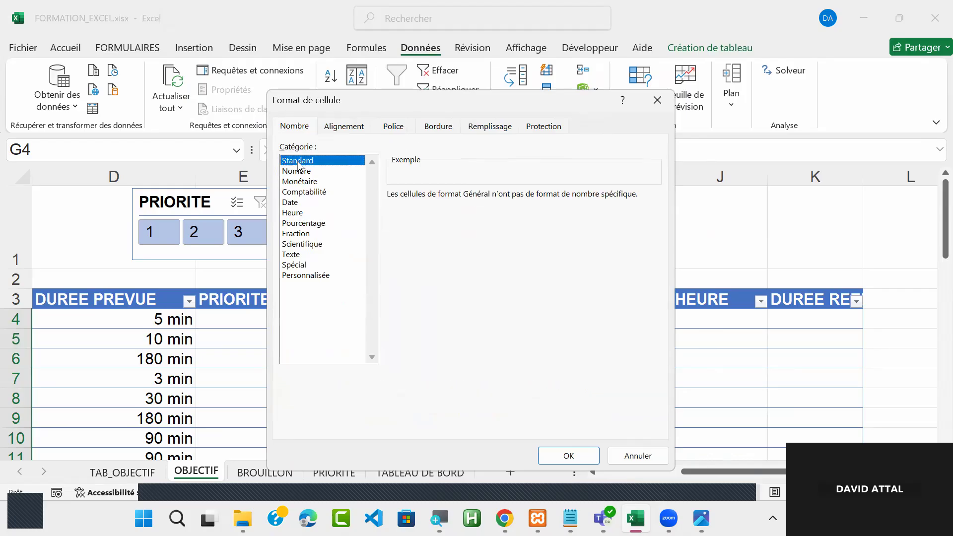
{"action": "left_click", "coordinate": [570, 456]}
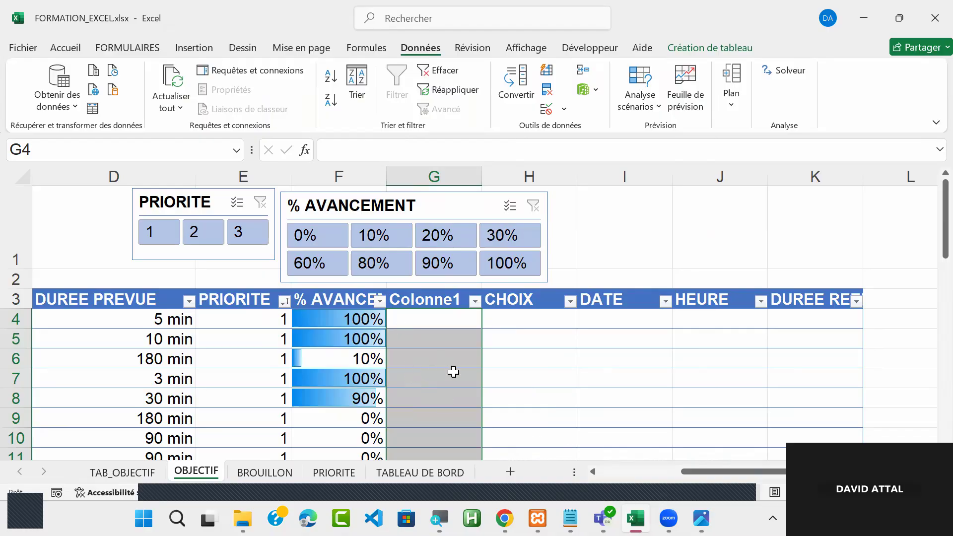
- Restrict the data bar conditional formatting rule to the % AVANCEMENT column by setting its range to =$F$4:$F$40
{"action": "left_click", "coordinate": [63, 49]}
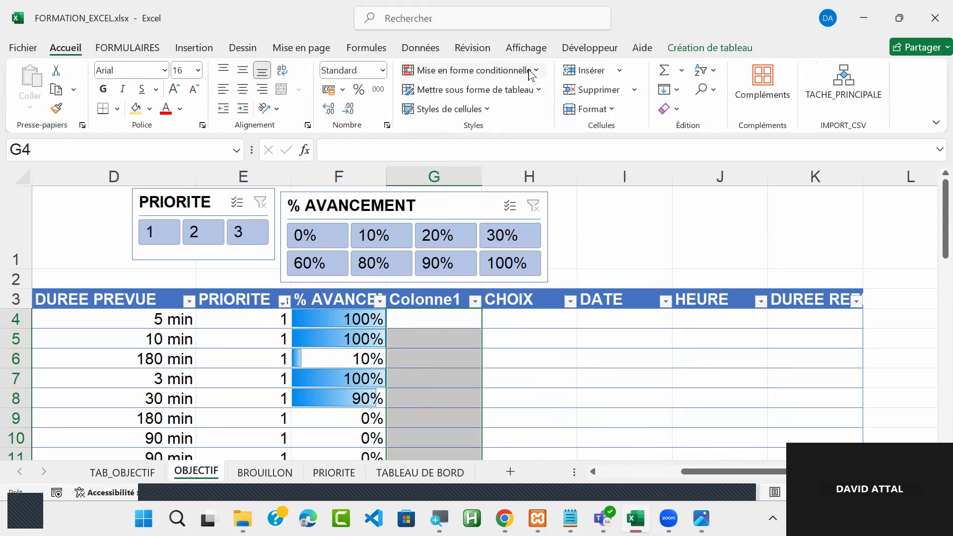
{"action": "left_click", "coordinate": [529, 72]}
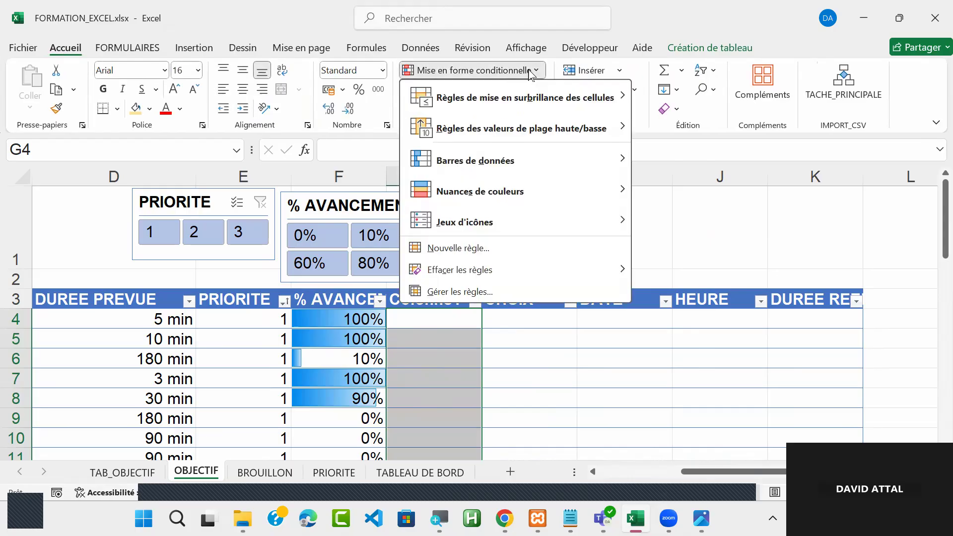
{"action": "left_click", "coordinate": [491, 298]}
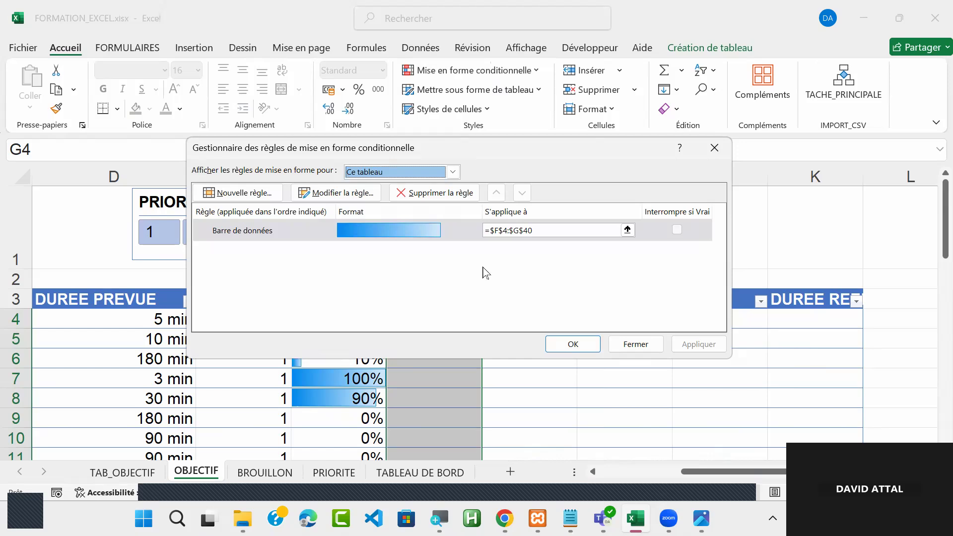
{"action": "left_click", "coordinate": [507, 234]}
{"action": "left_click_drag", "start_coordinate": [492, 152], "coordinate": [440, 349]}
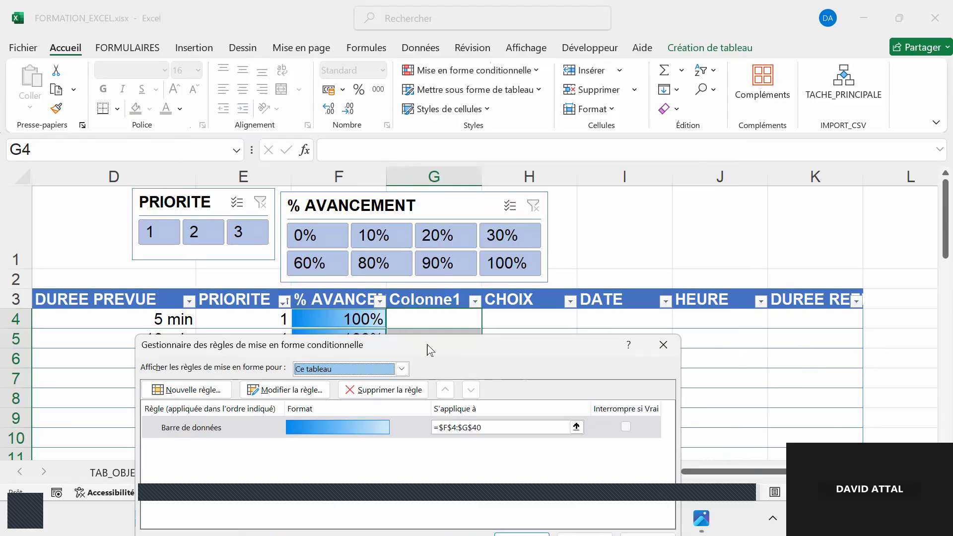
{"action": "left_click_drag", "start_coordinate": [430, 350], "coordinate": [492, 105]}
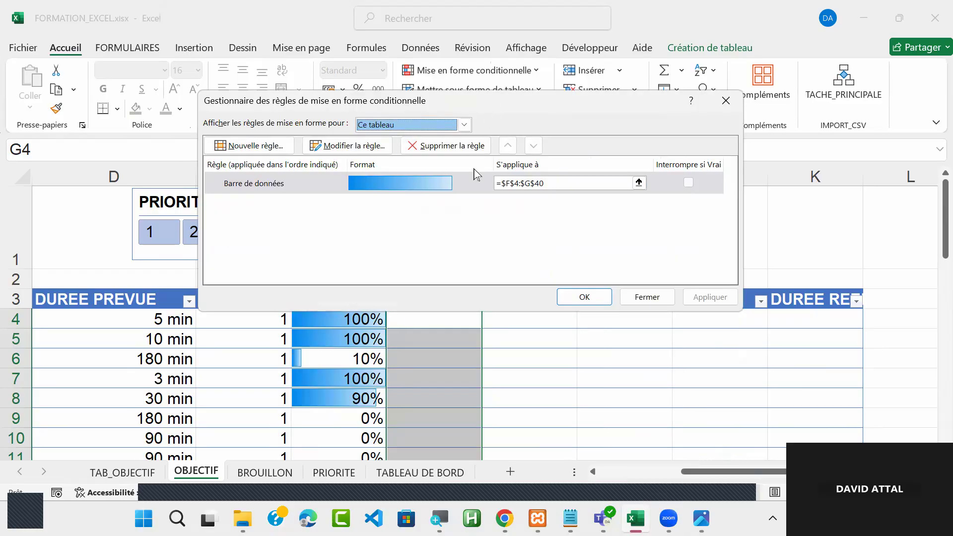
{"action": "left_click", "coordinate": [530, 182]}
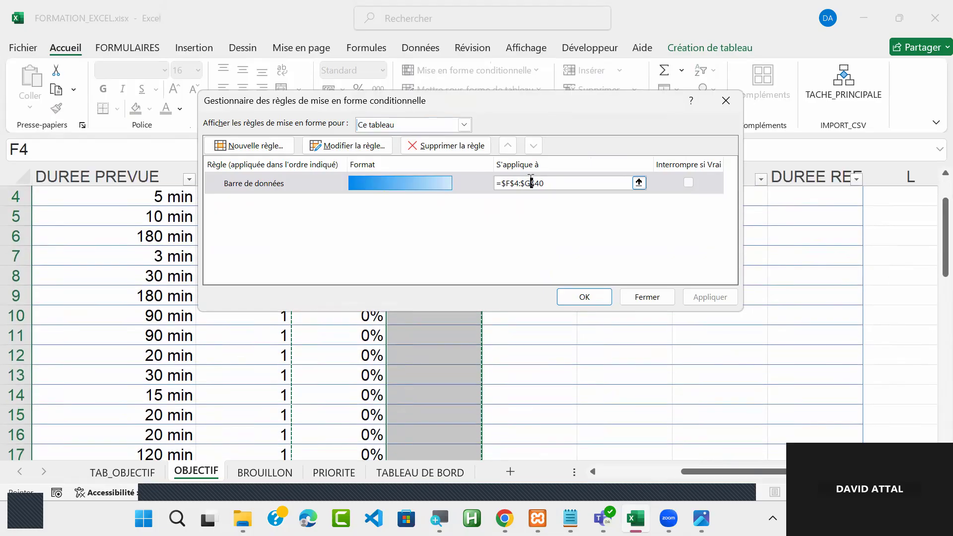
{"action": "key", "text": "BackSpace"}
{"action": "type", "text": "F"}
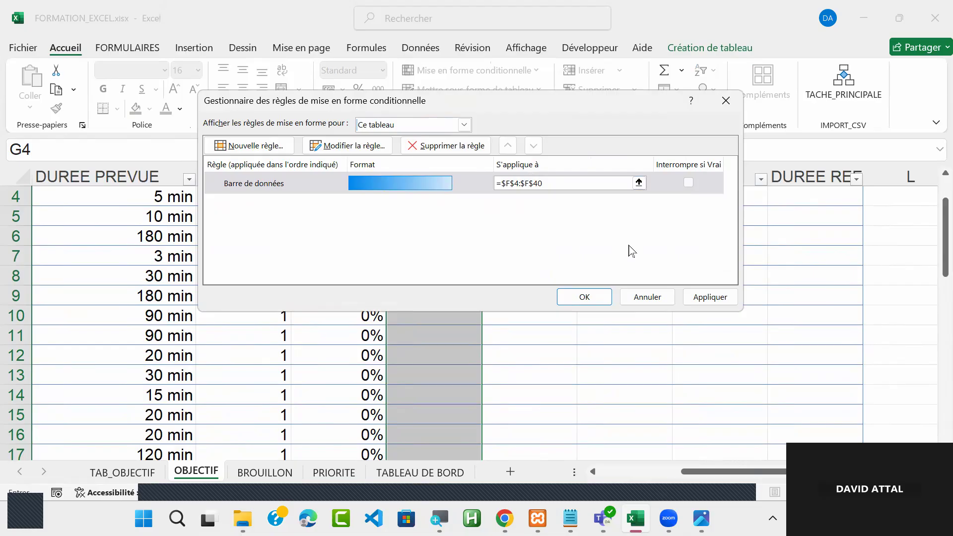
{"action": "left_click", "coordinate": [585, 296]}
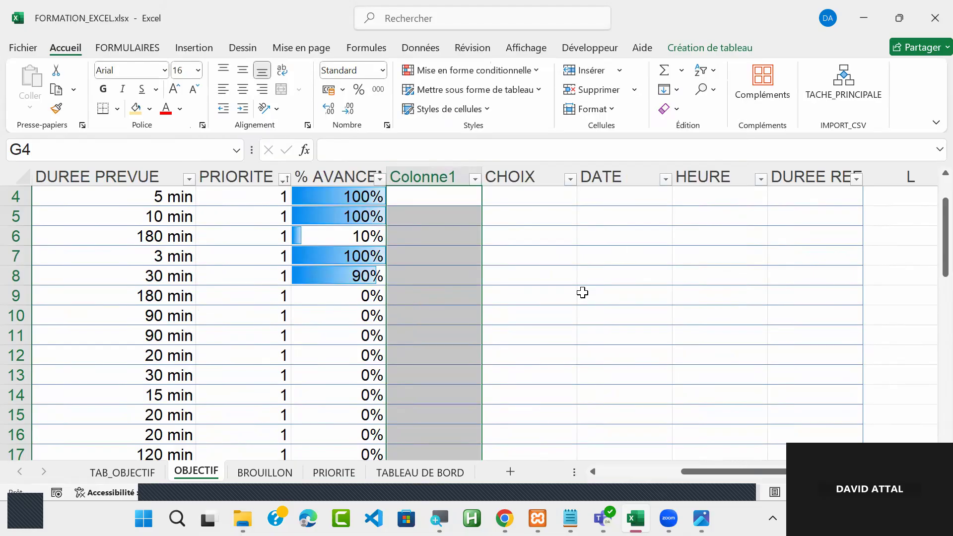
- Rename the new column's header in G3 as RESTE A FAIRE
{"action": "left_click", "coordinate": [426, 199]}
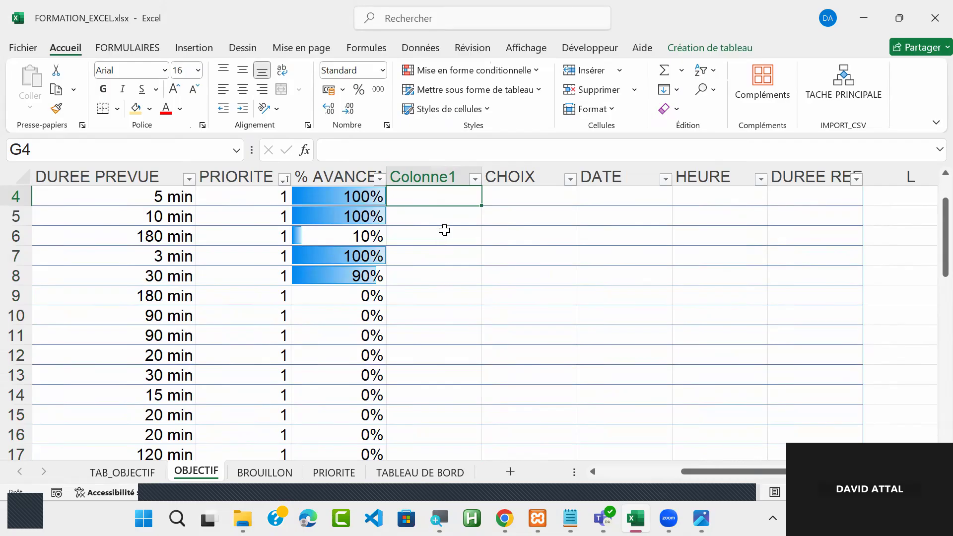
{"action": "key", "text": "Up"}
{"action": "key", "text": "Up"}
{"action": "left_click", "coordinate": [435, 217]}
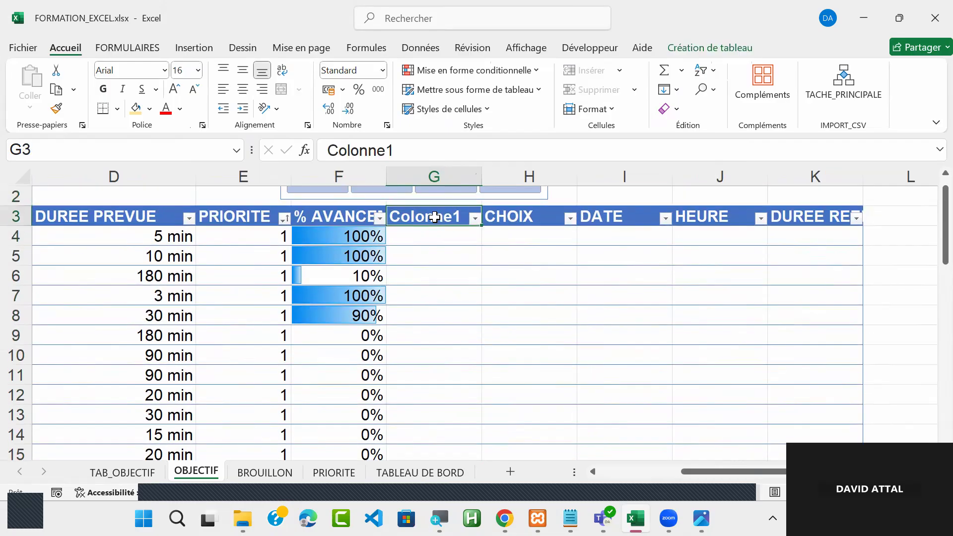
{"action": "type", "text": "REST"}
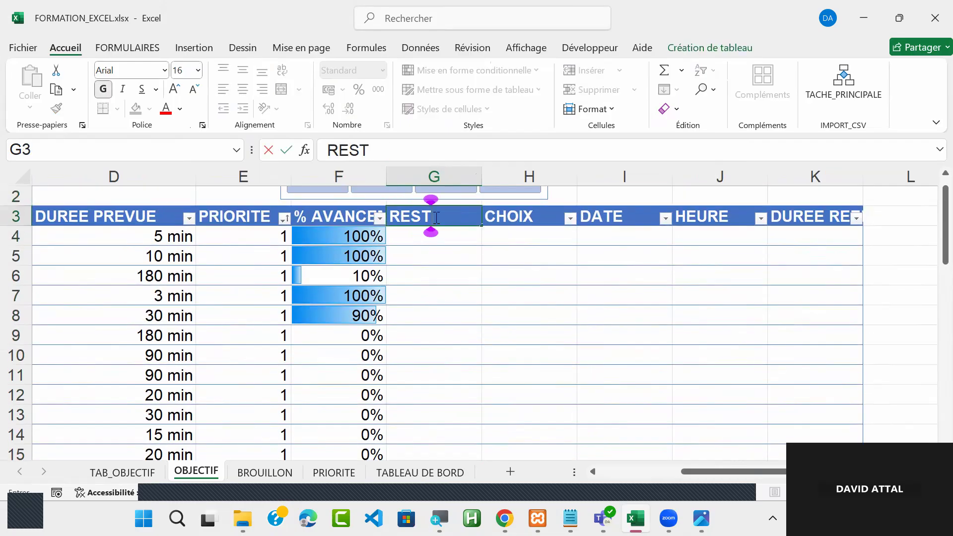
{"action": "type", "text": "E A FAIRE"}
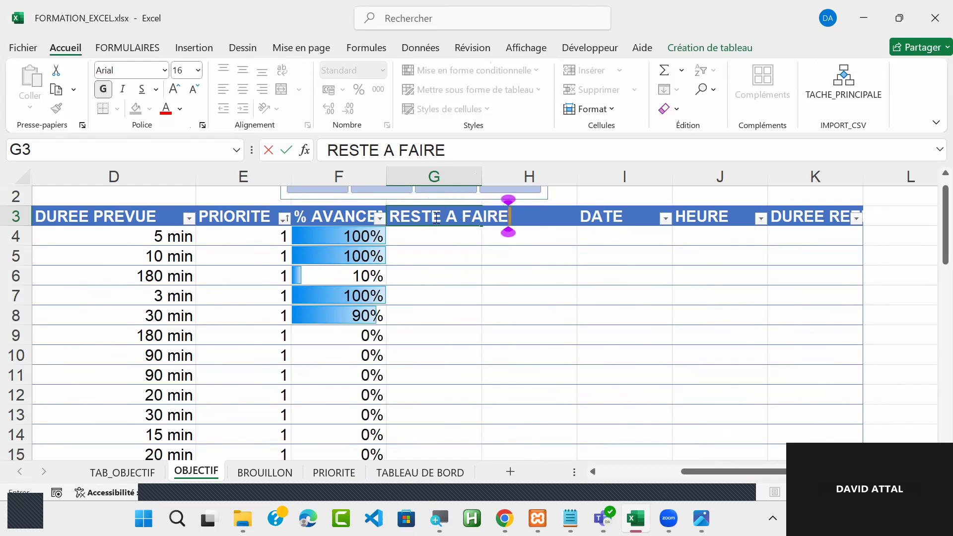
{"action": "key", "text": "Return"}
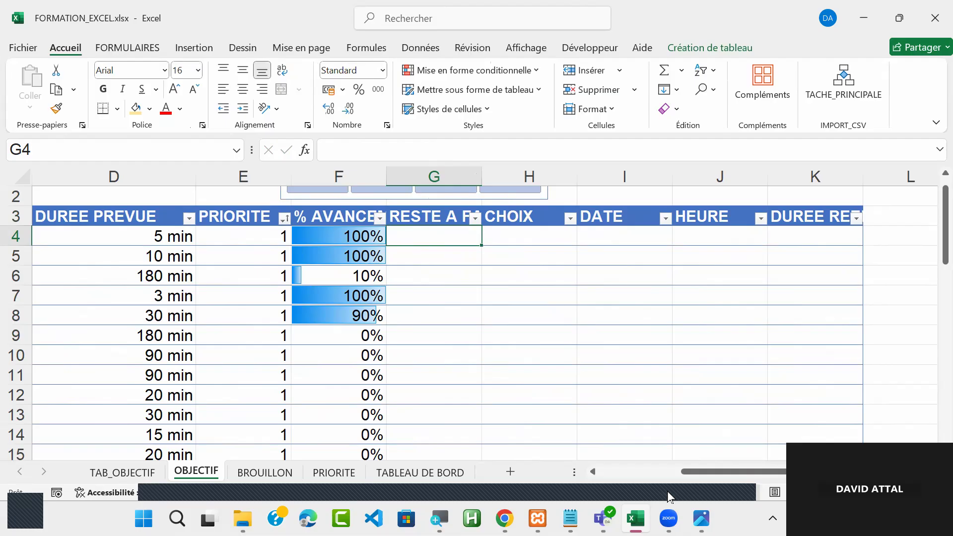
- Fill the RESTE A FAIRE column from G4 with the formula =[@[DUREE PREVUE]]-([@[DUREE PREVUE]]*[@[% AVANCEMENT]])
{"action": "left_click", "coordinate": [771, 314]}
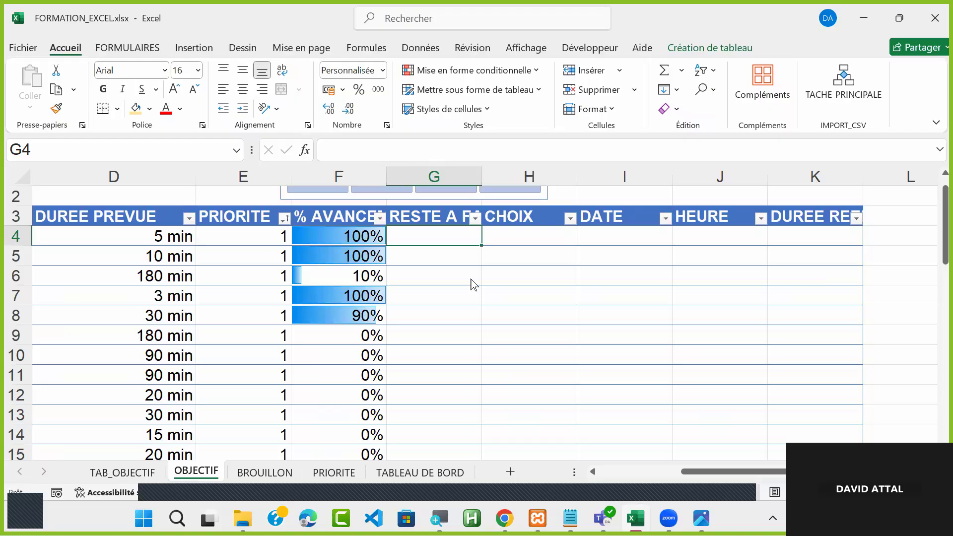
{"action": "left_click", "coordinate": [431, 236]}
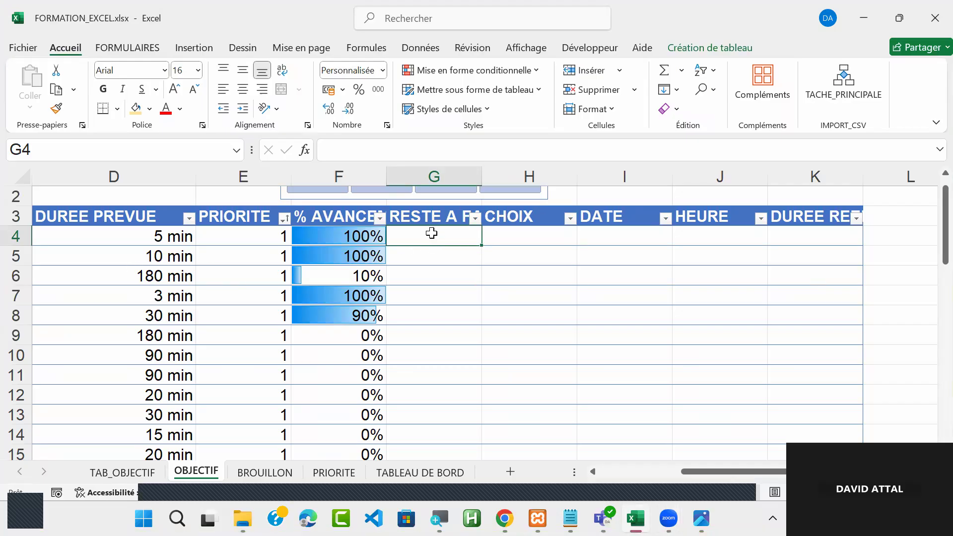
{"action": "type", "text": "="}
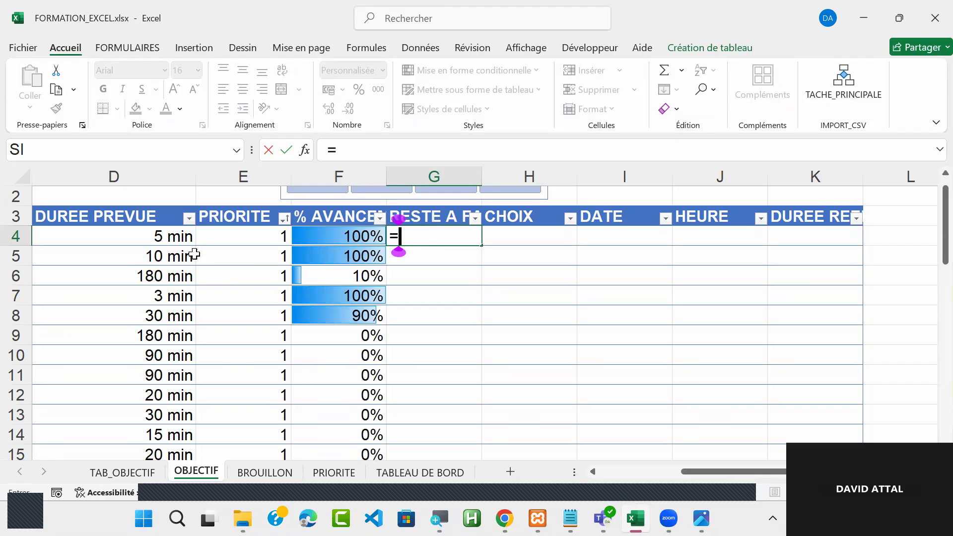
{"action": "left_click", "coordinate": [138, 237]}
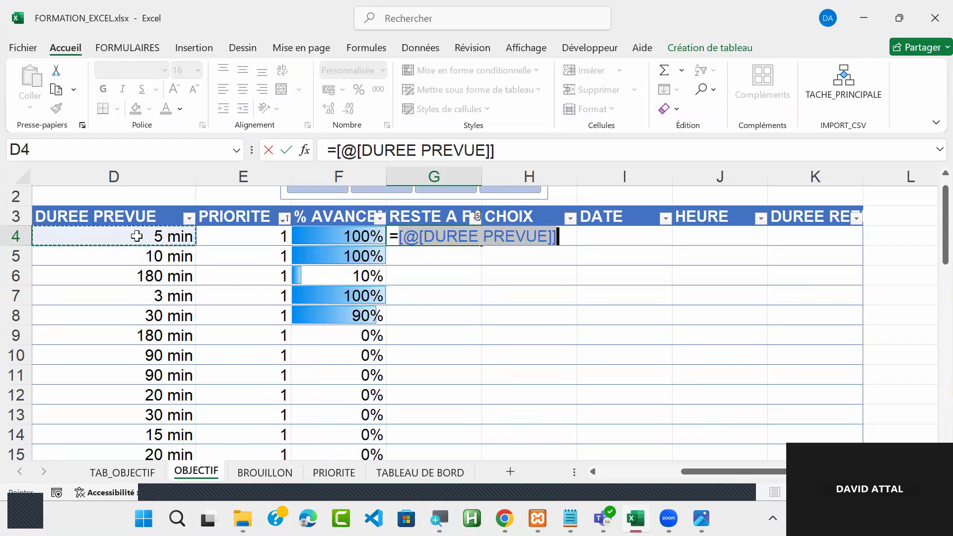
{"action": "type", "text": "-"}
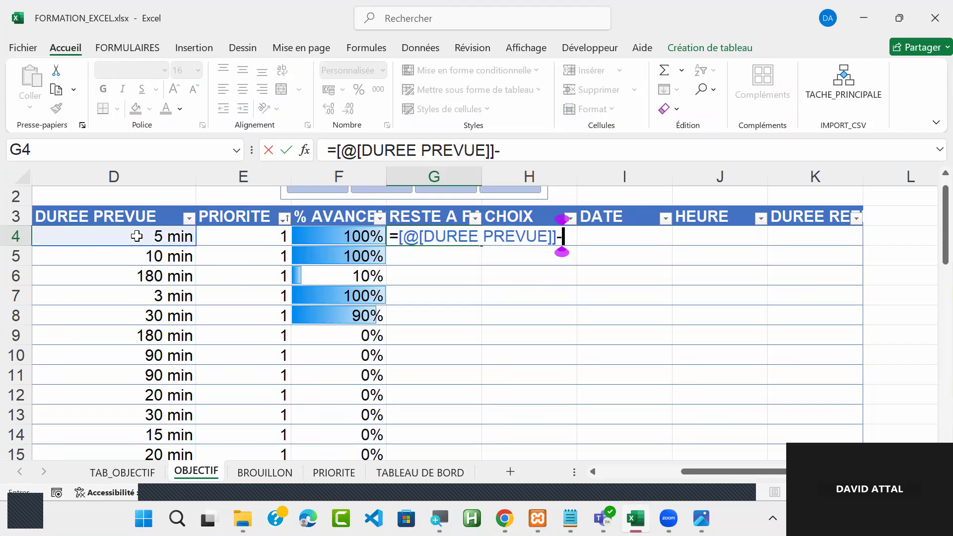
{"action": "type", "text": "("}
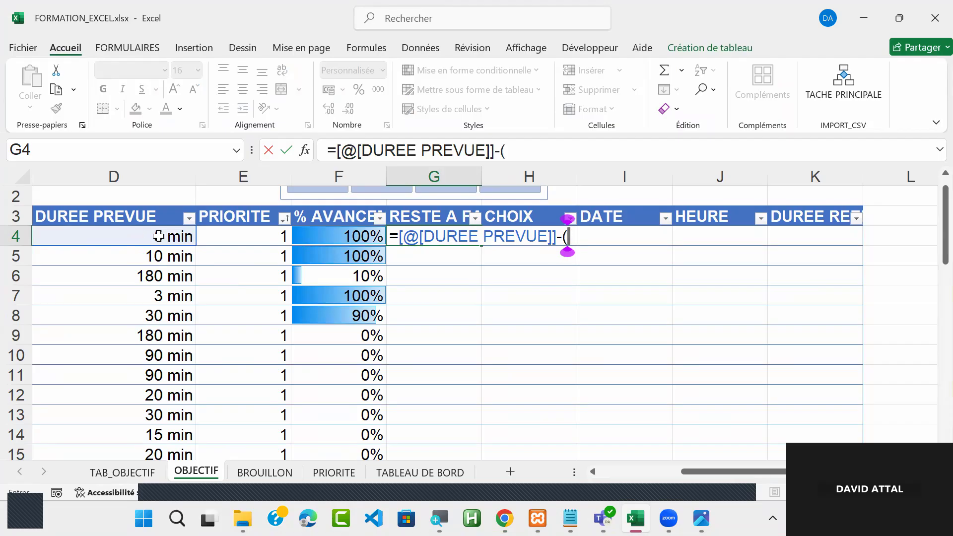
{"action": "left_click", "coordinate": [159, 237]}
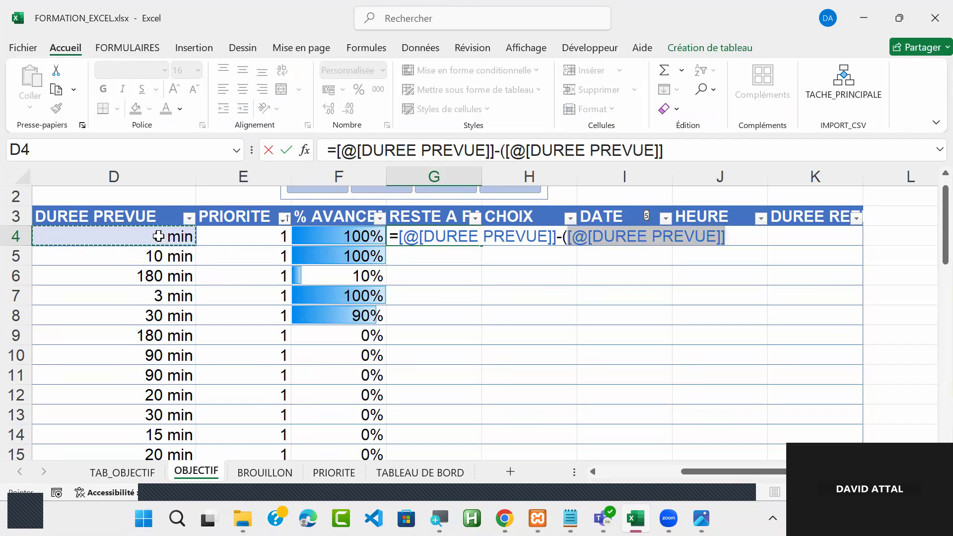
{"action": "type", "text": "*"}
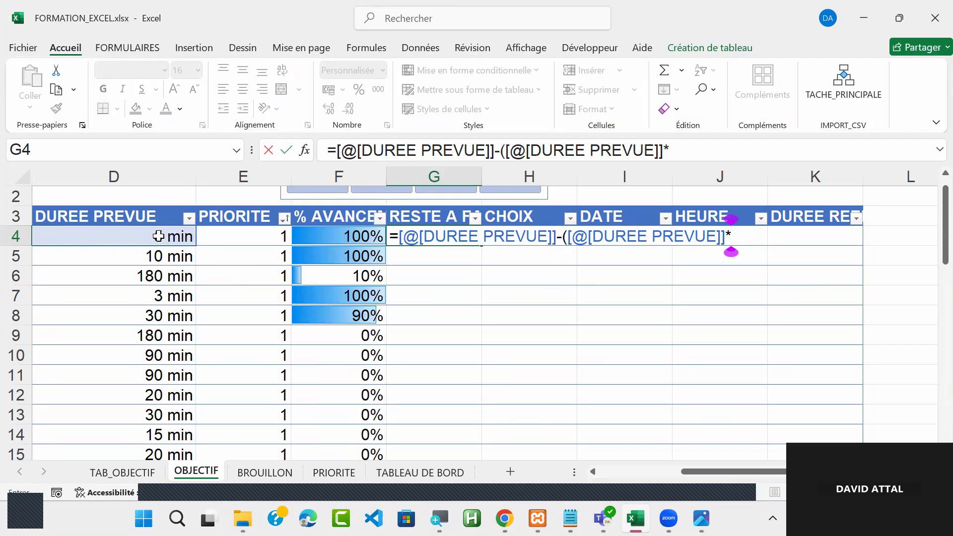
{"action": "left_click", "coordinate": [351, 237]}
{"action": "type", "text": ")"}
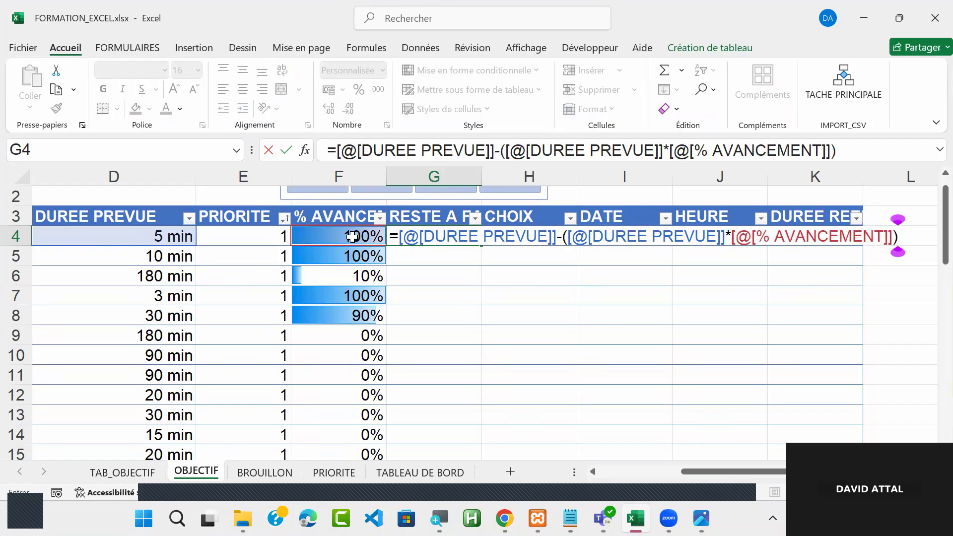
{"action": "key", "text": "Return"}
{"action": "left_click", "coordinate": [502, 256]}
{"action": "left_click", "coordinate": [518, 275]}
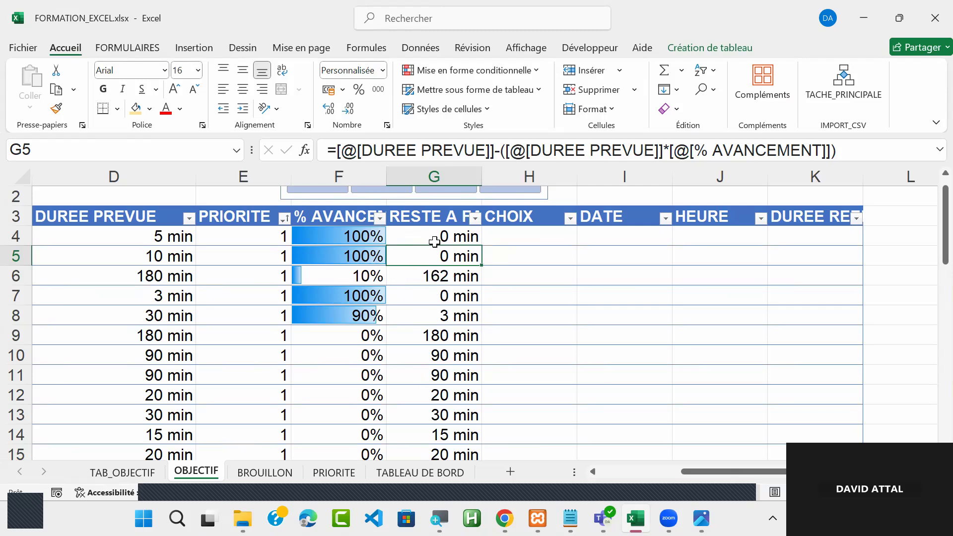
- Apply orange solid-fill data bars to all values in the RESTE A FAIRE column
{"action": "left_click", "coordinate": [437, 214]}
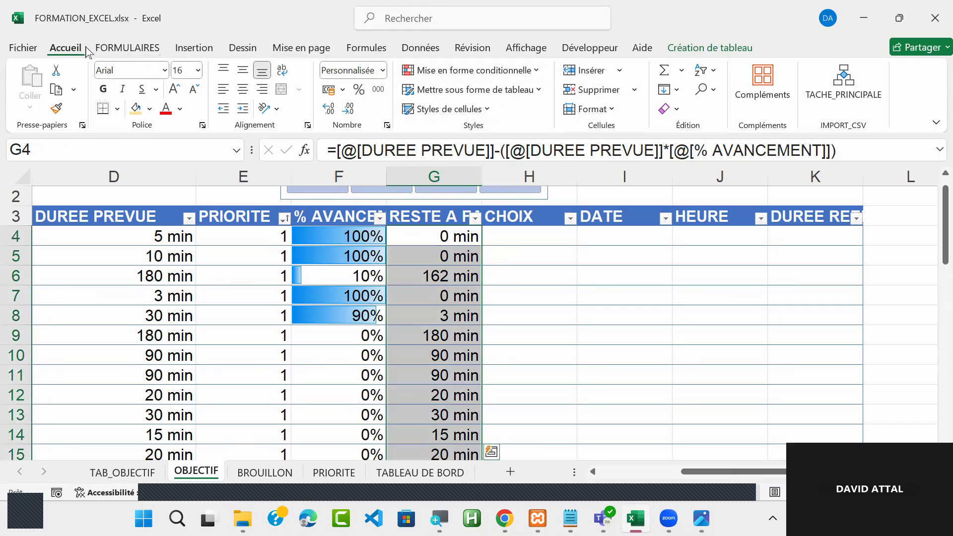
{"action": "left_click", "coordinate": [492, 71]}
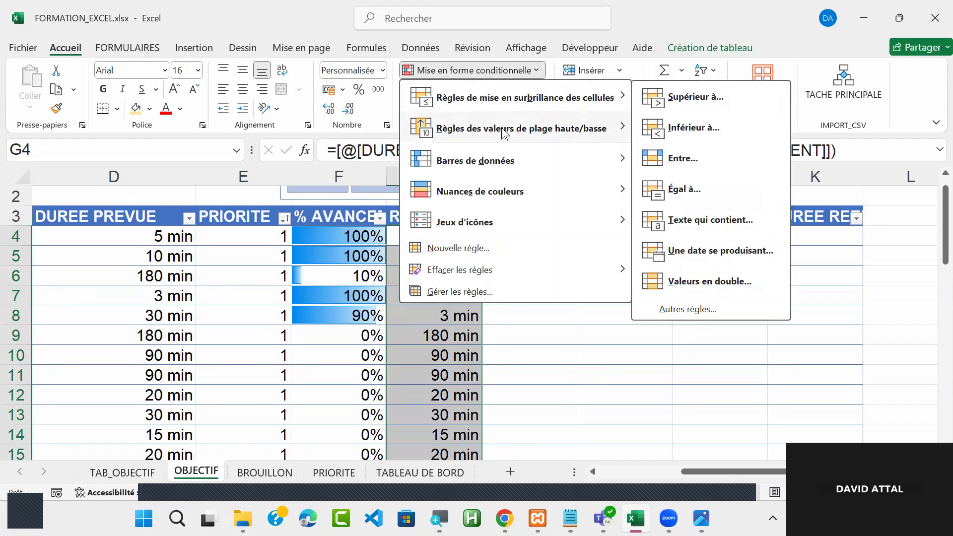
{"action": "mouse_move", "coordinate": [502, 165]}
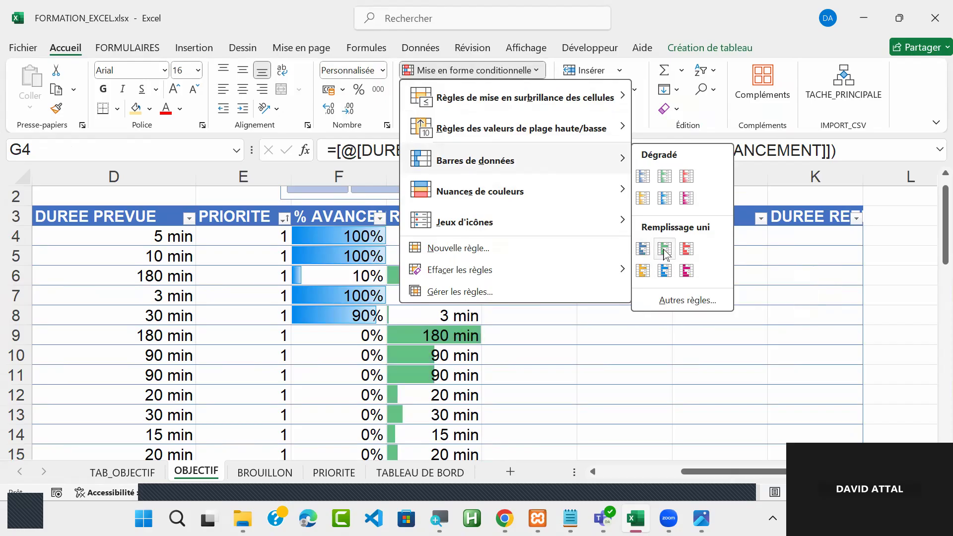
{"action": "left_click", "coordinate": [642, 271]}
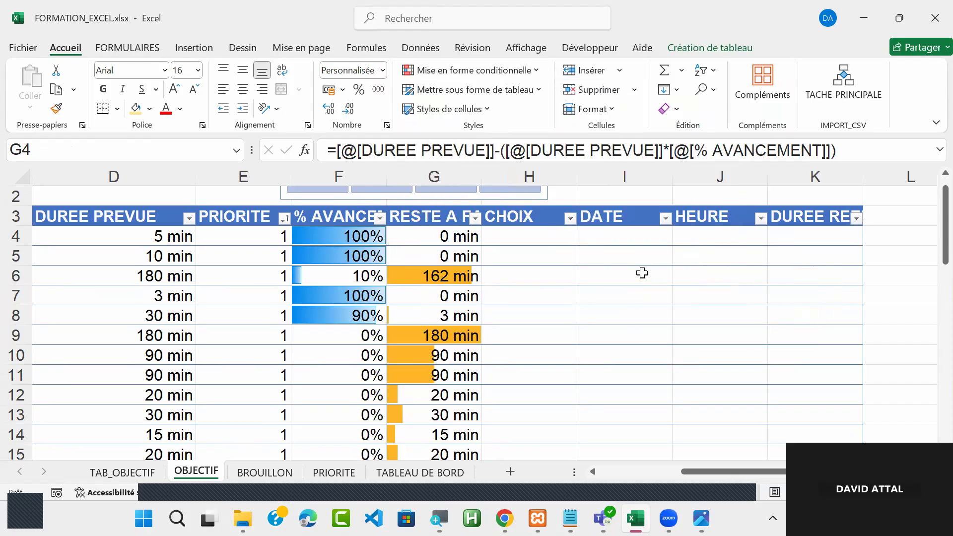
{"action": "left_click", "coordinate": [602, 276]}
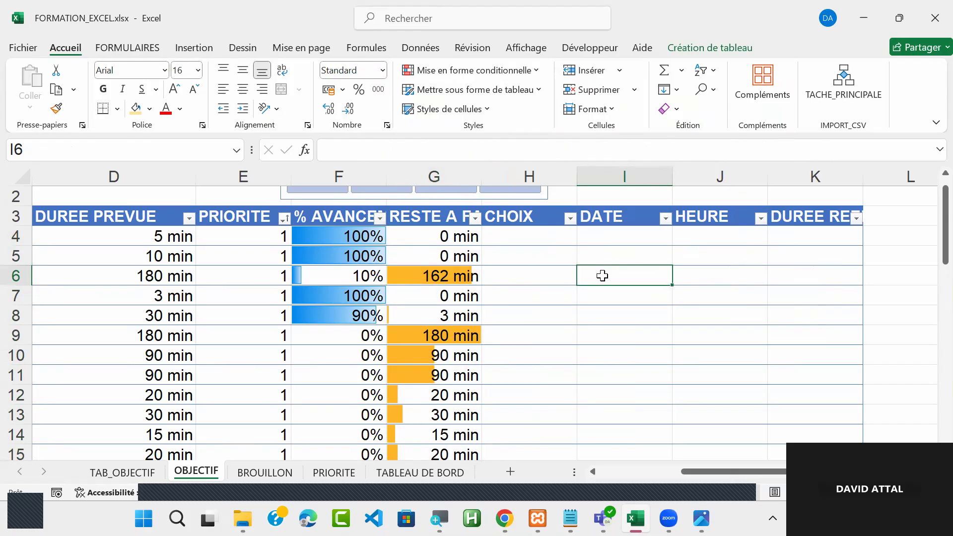
{"action": "left_click", "coordinate": [434, 206]}
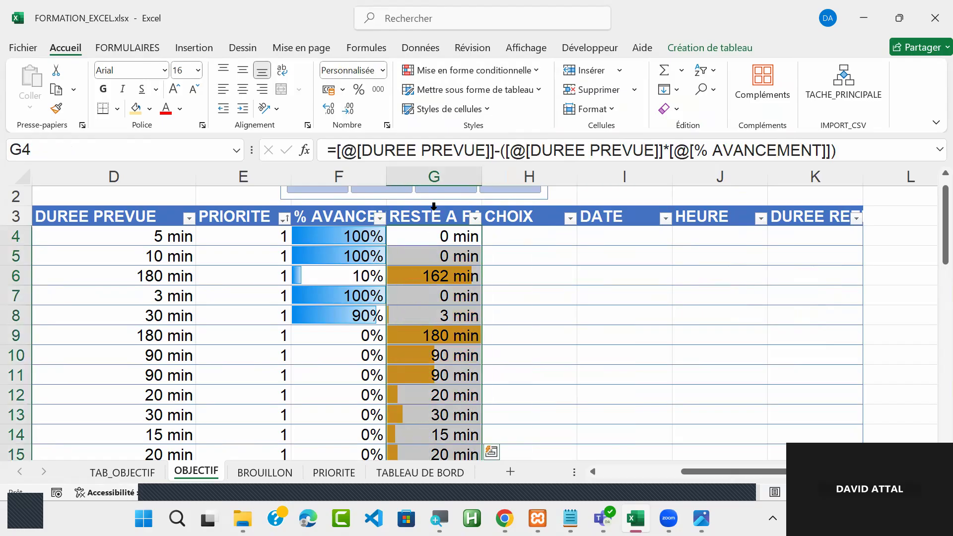
{"action": "left_click", "coordinate": [484, 70]}
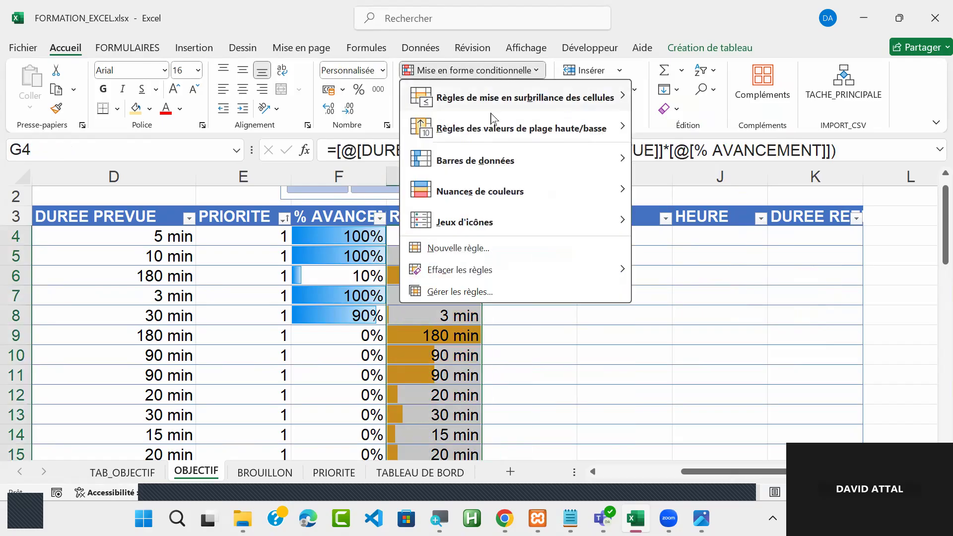
{"action": "mouse_move", "coordinate": [527, 195]}
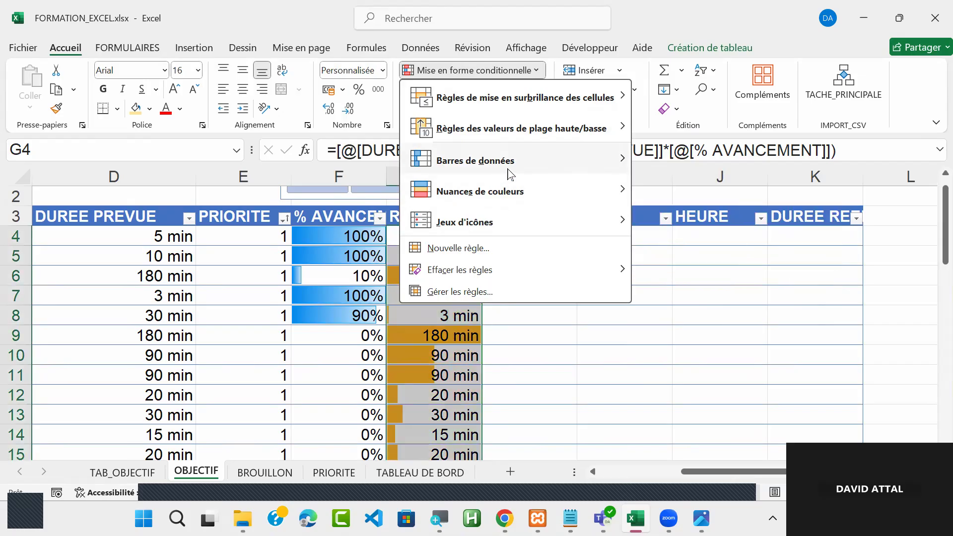
{"action": "mouse_move", "coordinate": [507, 172]}
{"action": "mouse_move", "coordinate": [513, 231]}
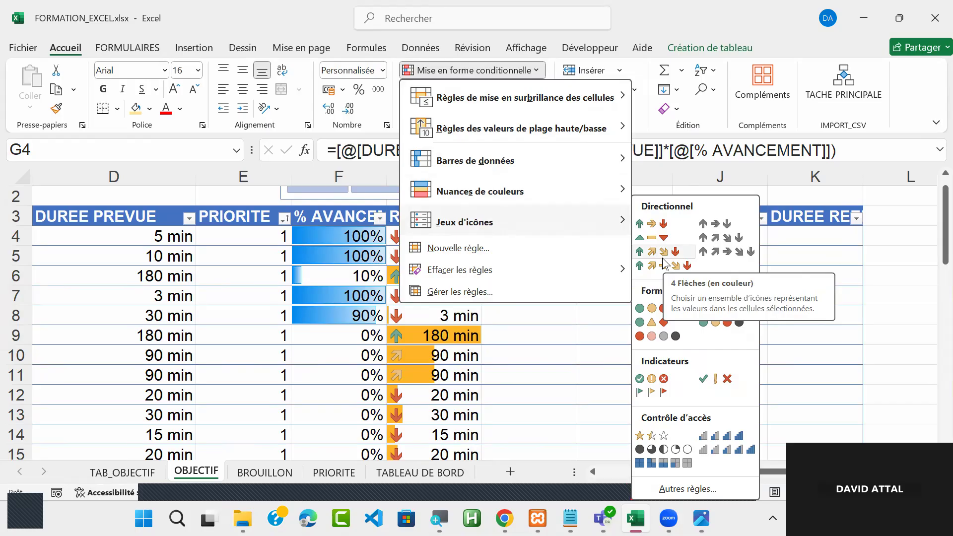
{"action": "left_click", "coordinate": [704, 20]}
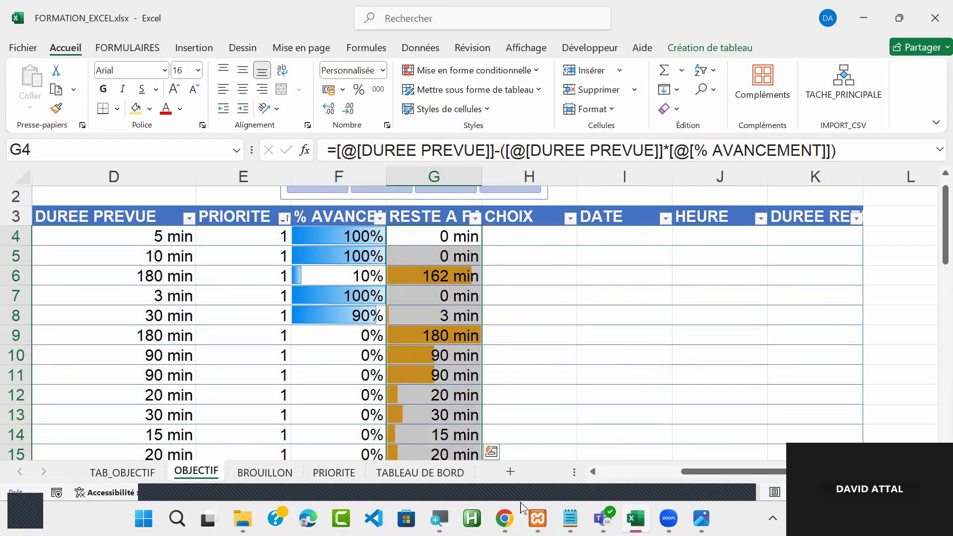
{"action": "left_click", "coordinate": [727, 470]}
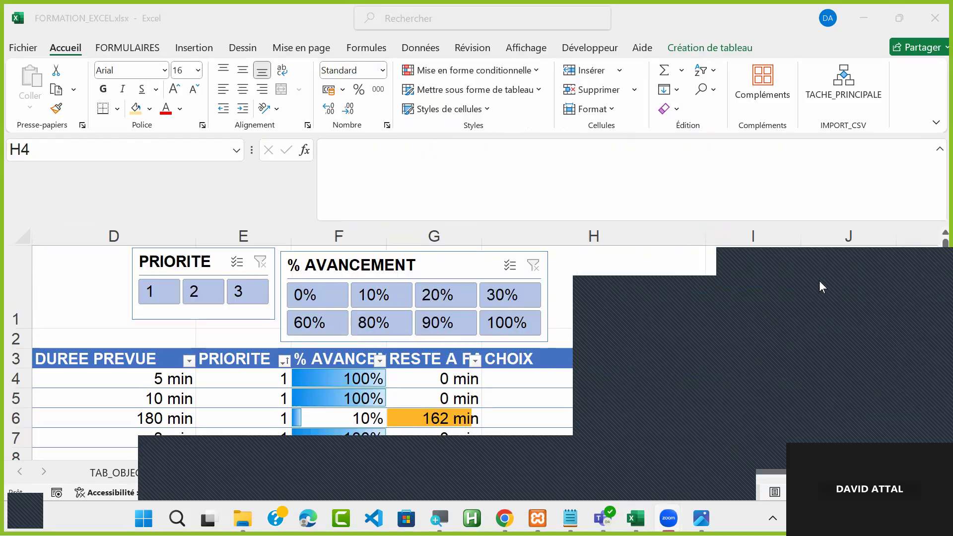
{"action": "left_click", "coordinate": [569, 380]}
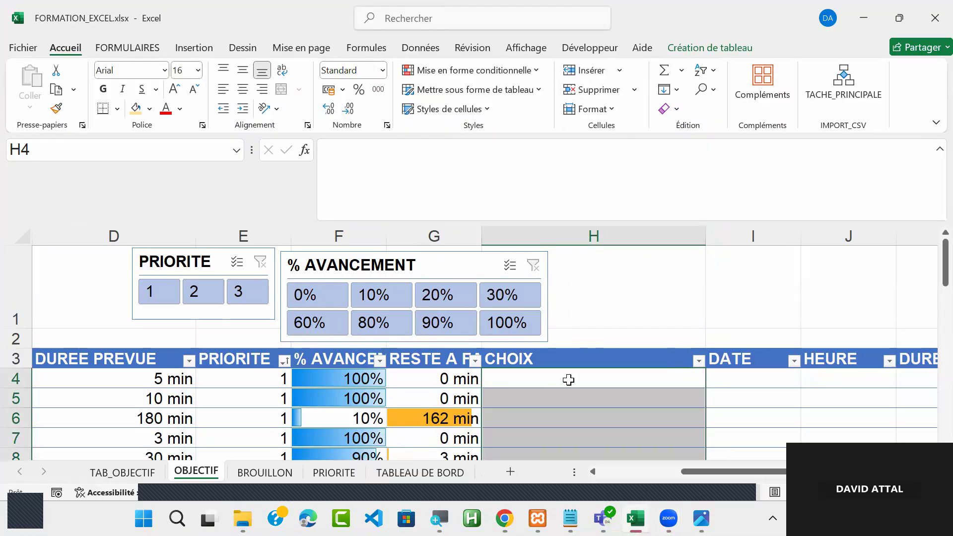
{"action": "left_click", "coordinate": [569, 380]}
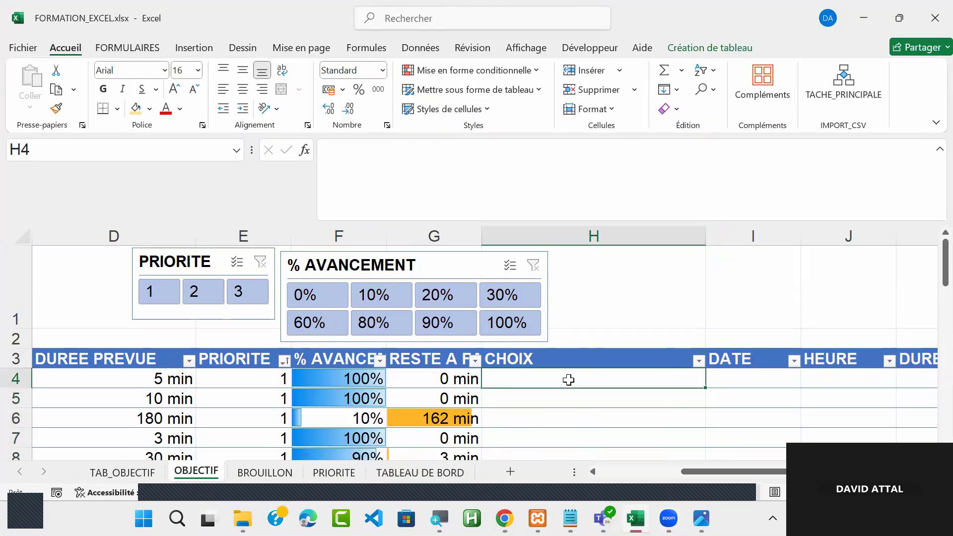
{"action": "left_click", "coordinate": [237, 383]}
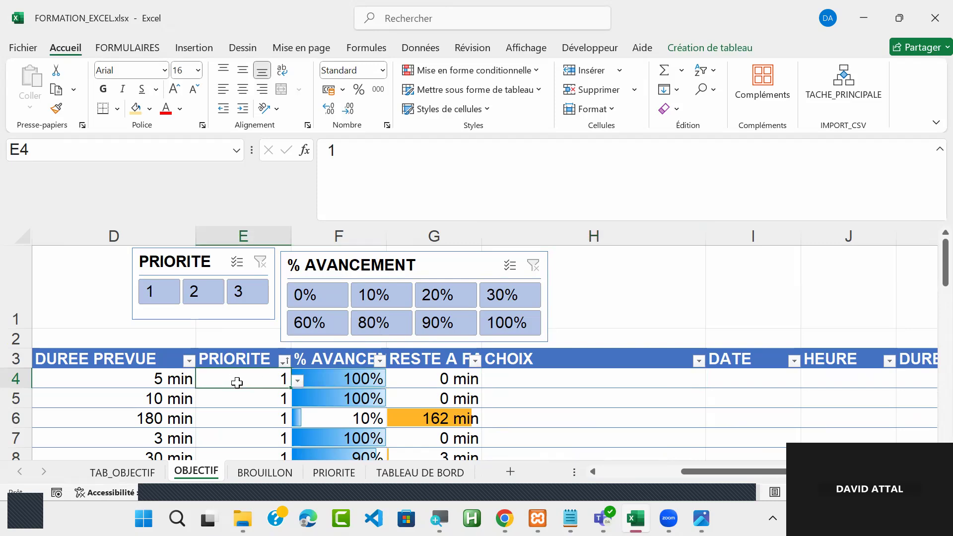
{"action": "left_click", "coordinate": [350, 378]}
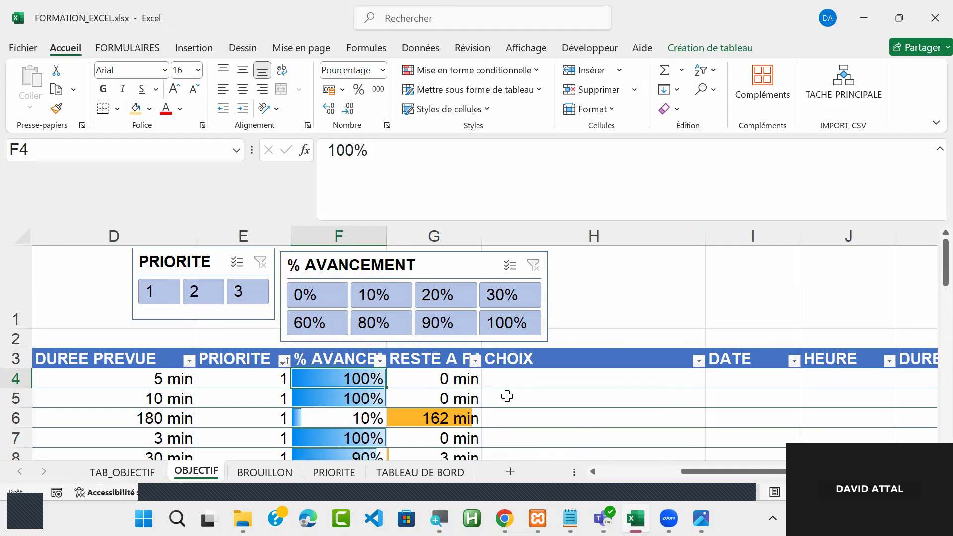
{"action": "left_click", "coordinate": [557, 381]}
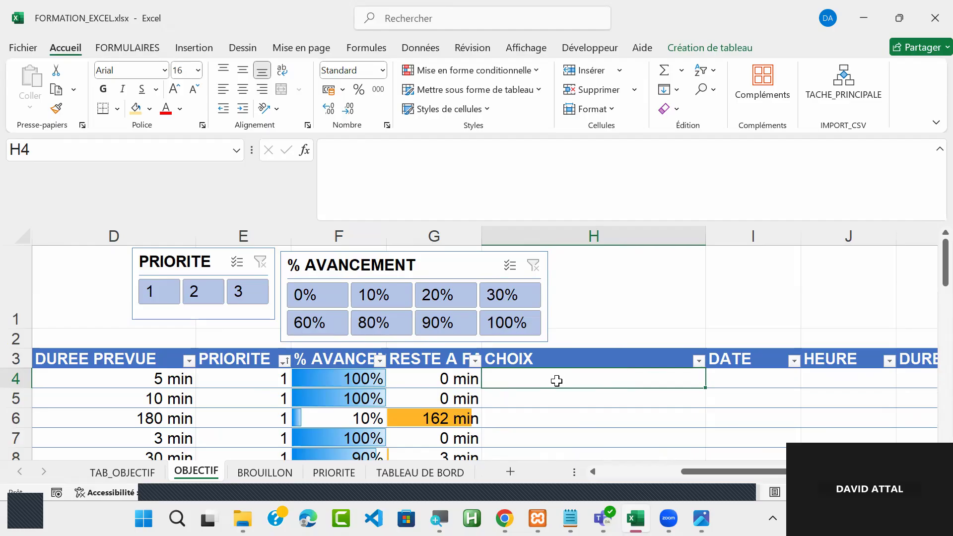
{"action": "type", "text": "="}
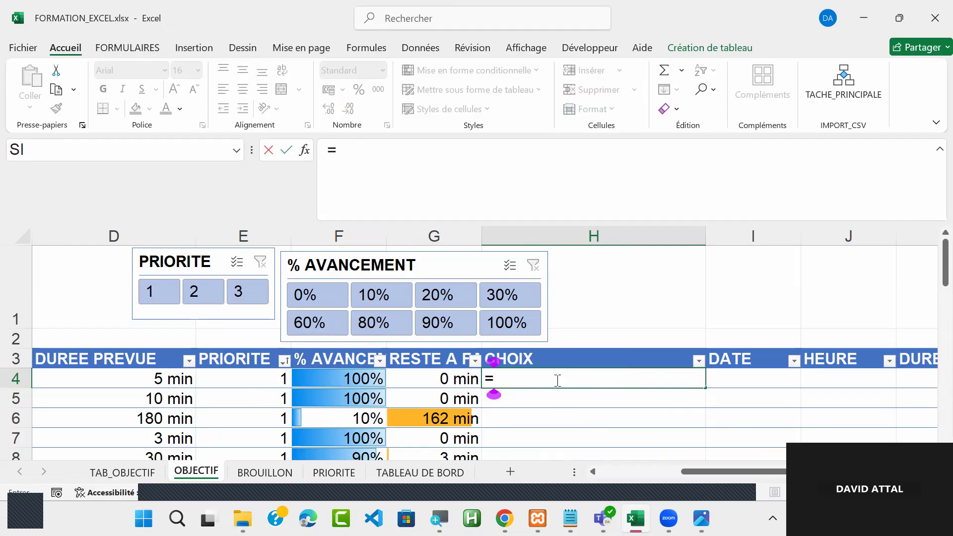
{"action": "type", "text": "ET("}
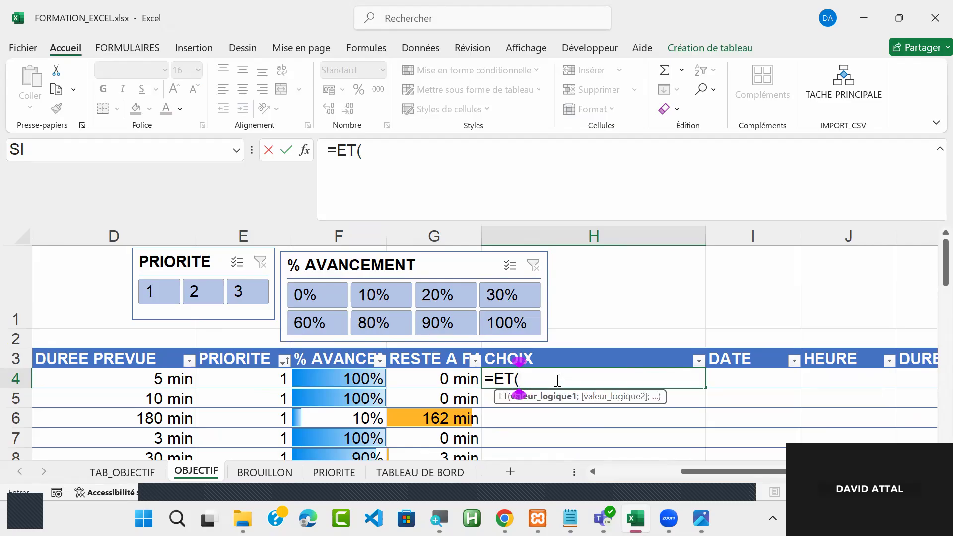
{"action": "left_click", "coordinate": [266, 382]}
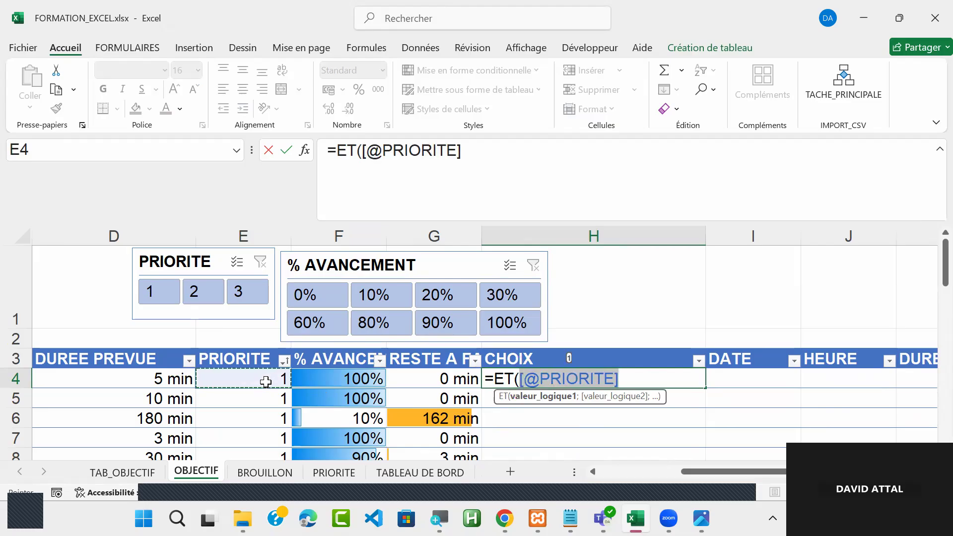
{"action": "type", "text": "+"}
{"action": "key", "text": "BackSpace"}
{"action": "type", "text": "=1"}
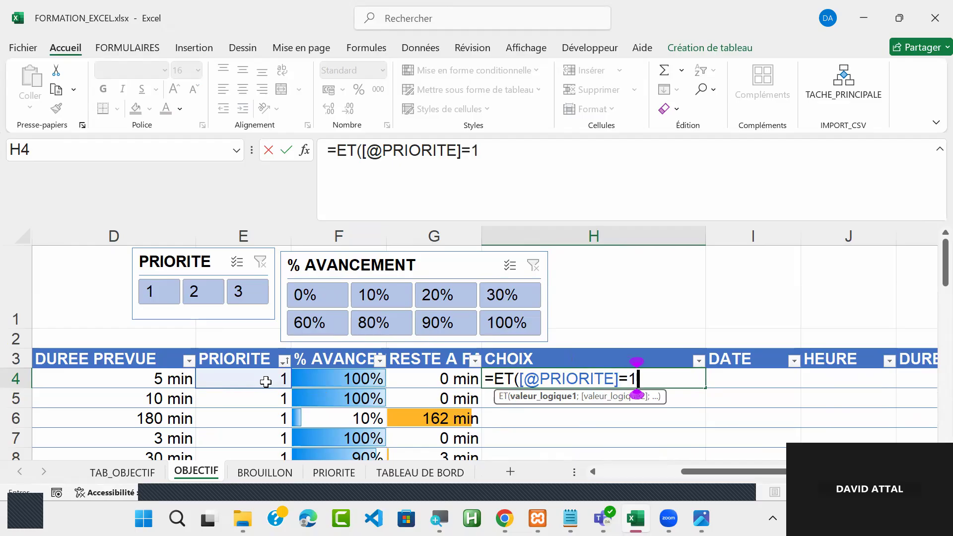
{"action": "type", "text": ";"}
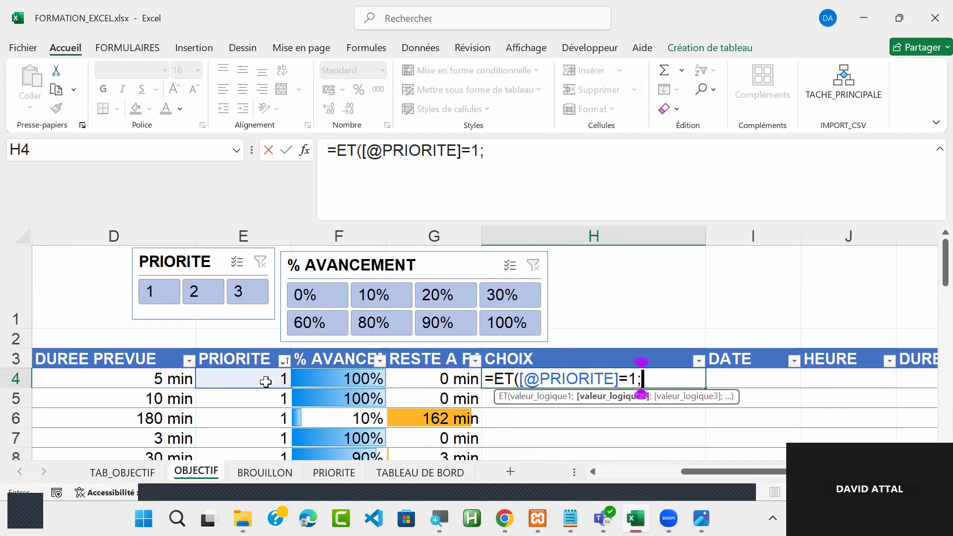
{"action": "left_click", "coordinate": [345, 382]}
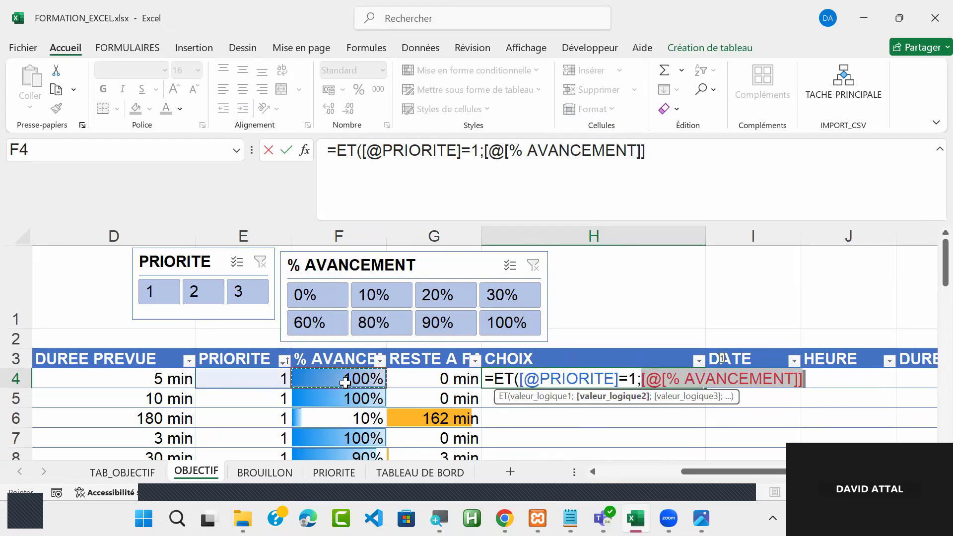
{"action": "type", "text": "<100"}
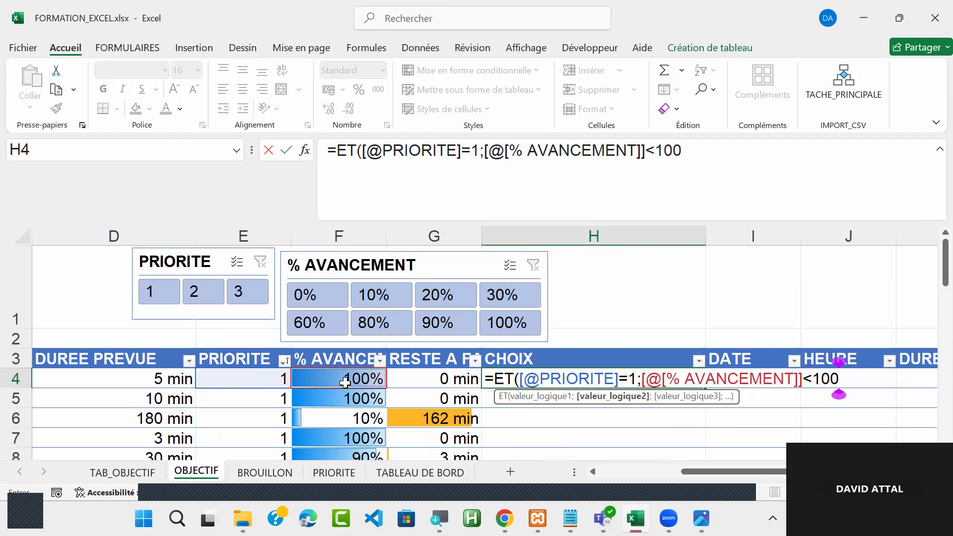
{"action": "type", "text": "%"}
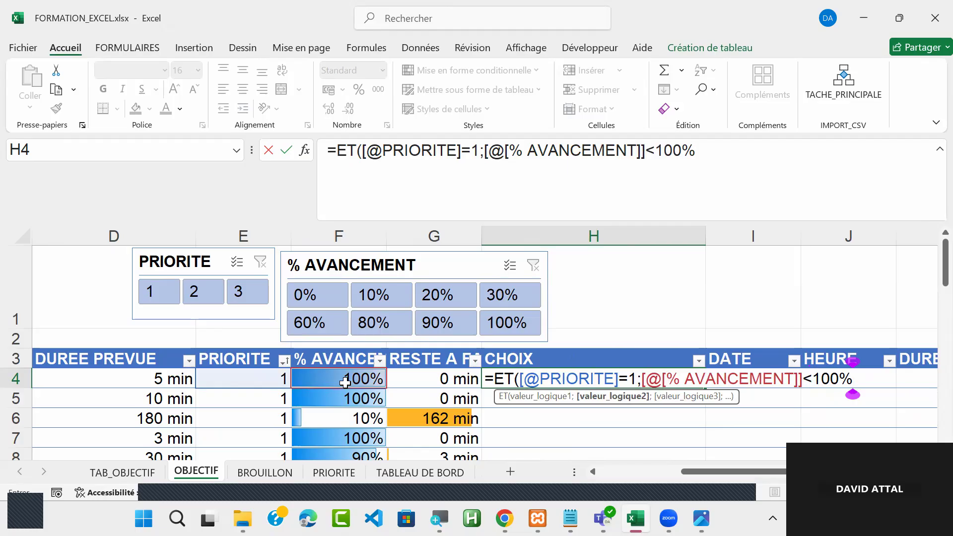
{"action": "type", "text": ")"}
{"action": "key", "text": "Return"}
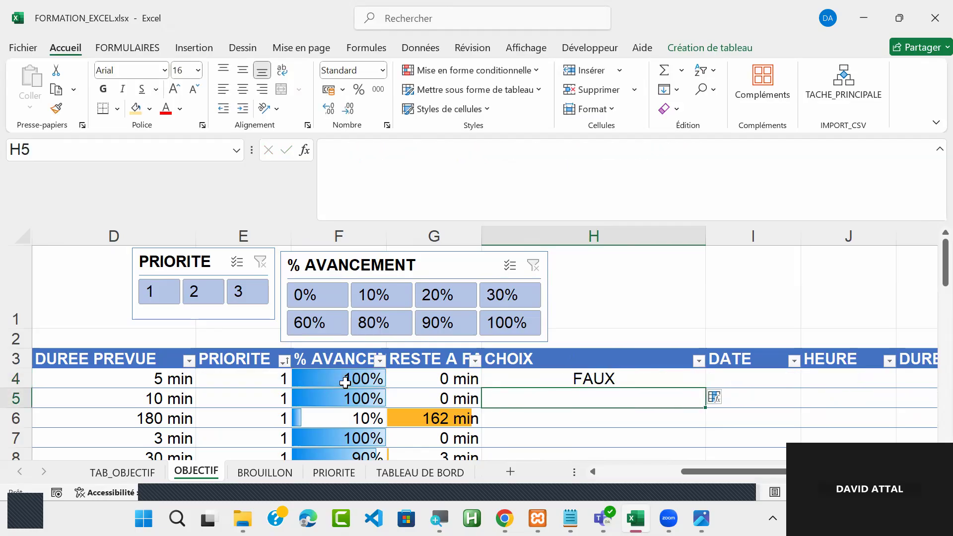
- Fill the whole CHOIX column with the ET formula and check the results against the PRIORITE and % AVANCEMENT values
{"action": "left_click", "coordinate": [728, 402]}
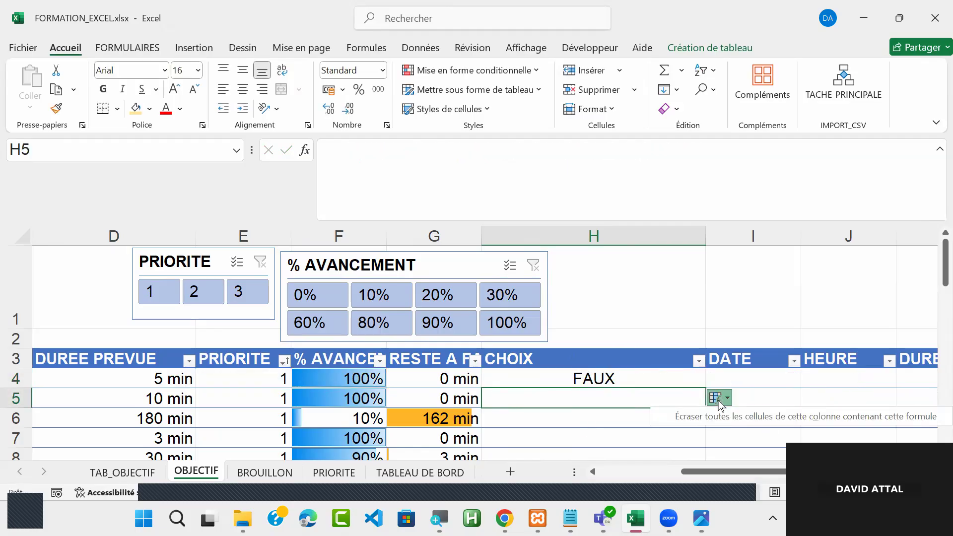
{"action": "left_click", "coordinate": [736, 413]}
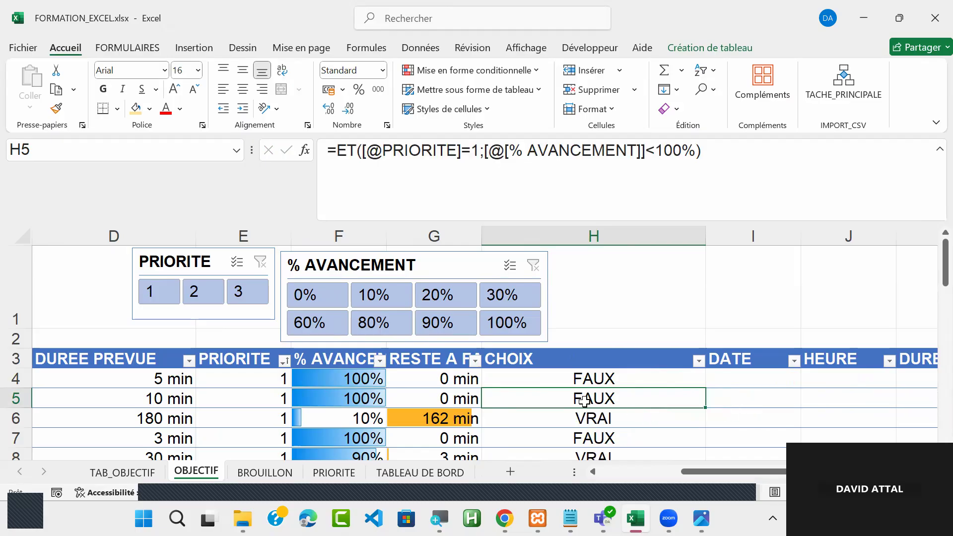
{"action": "left_click", "coordinate": [618, 380]}
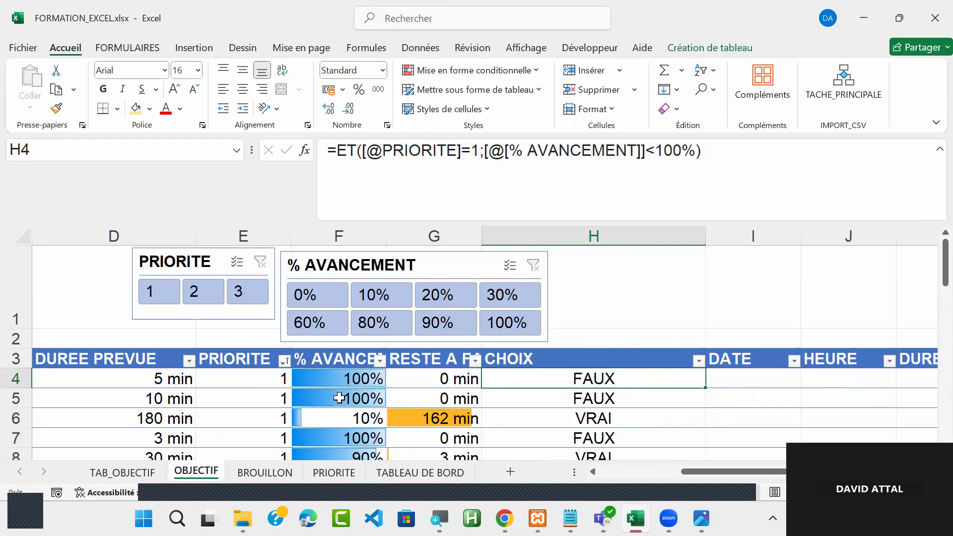
{"action": "left_click", "coordinate": [250, 422]}
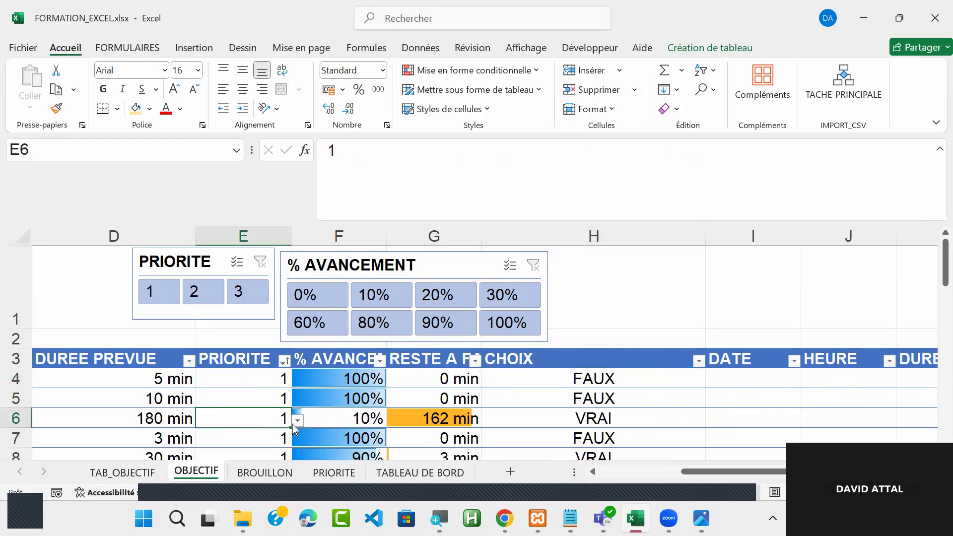
{"action": "left_click", "coordinate": [358, 420]}
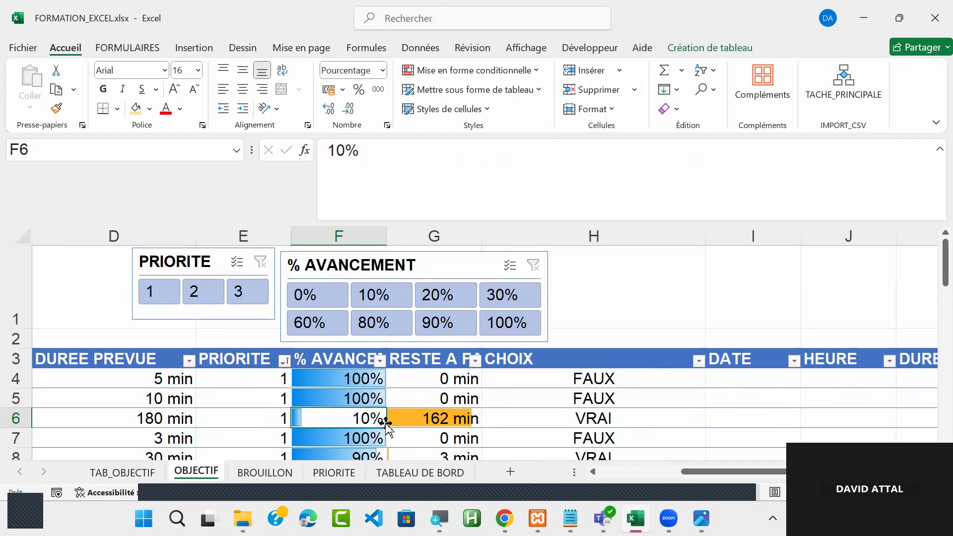
- Wrap the ET condition in cell H7 of the CHOIX column inside an SI function as its logical test
{"action": "left_click", "coordinate": [604, 430]}
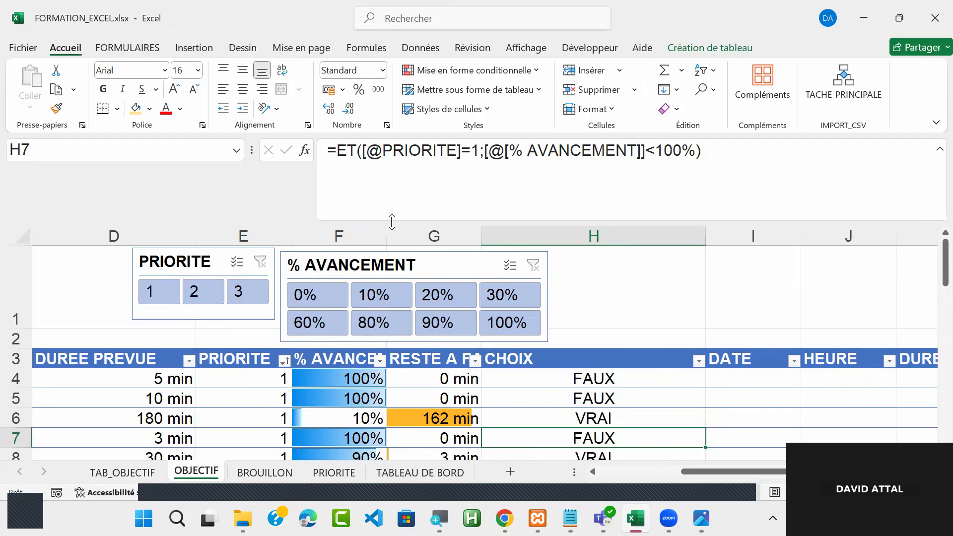
{"action": "left_click", "coordinate": [335, 151]}
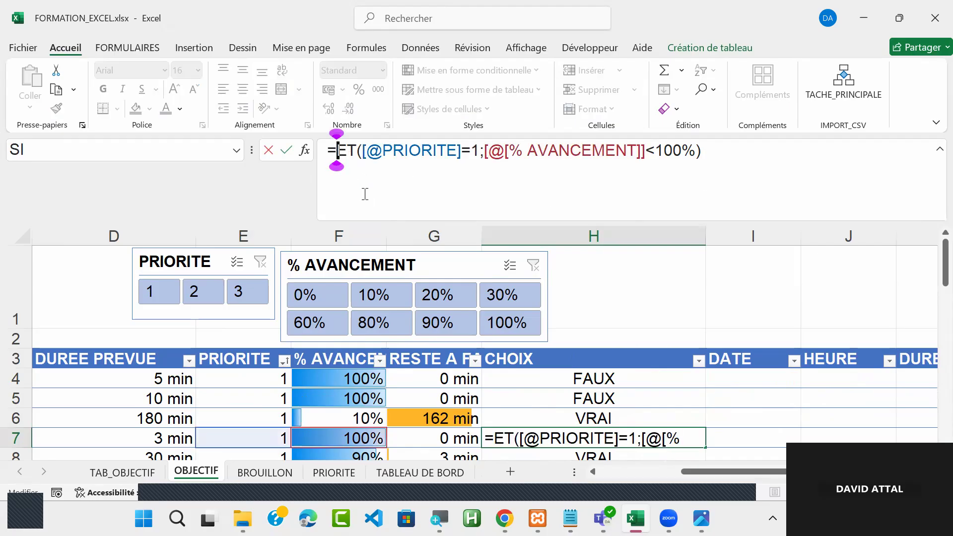
{"action": "type", "text": "SI"}
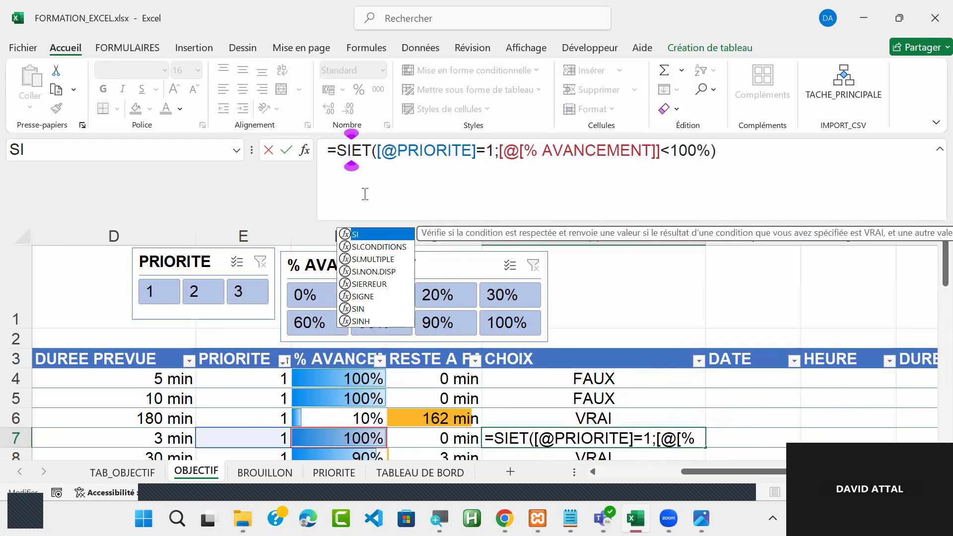
{"action": "type", "text": "("}
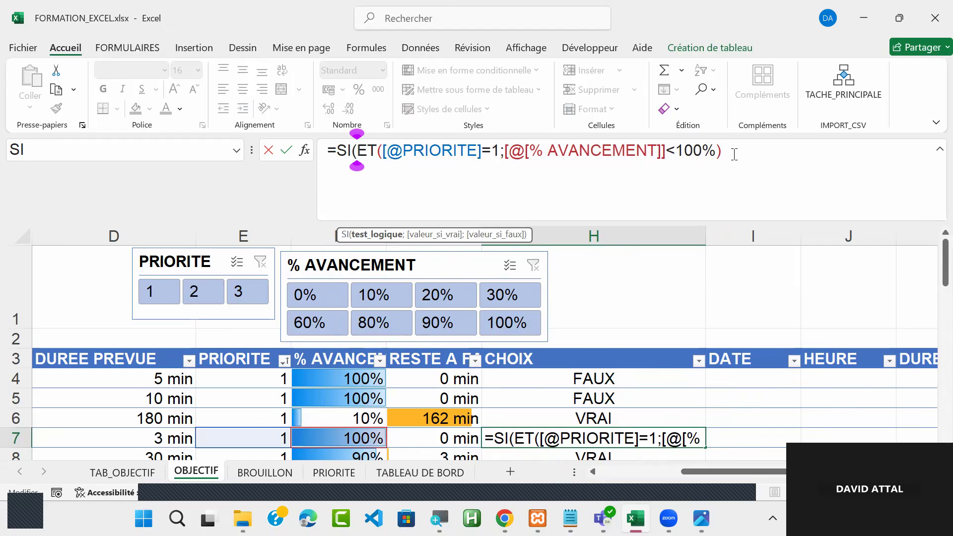
{"action": "left_click_drag", "start_coordinate": [719, 152], "coordinate": [363, 156]}
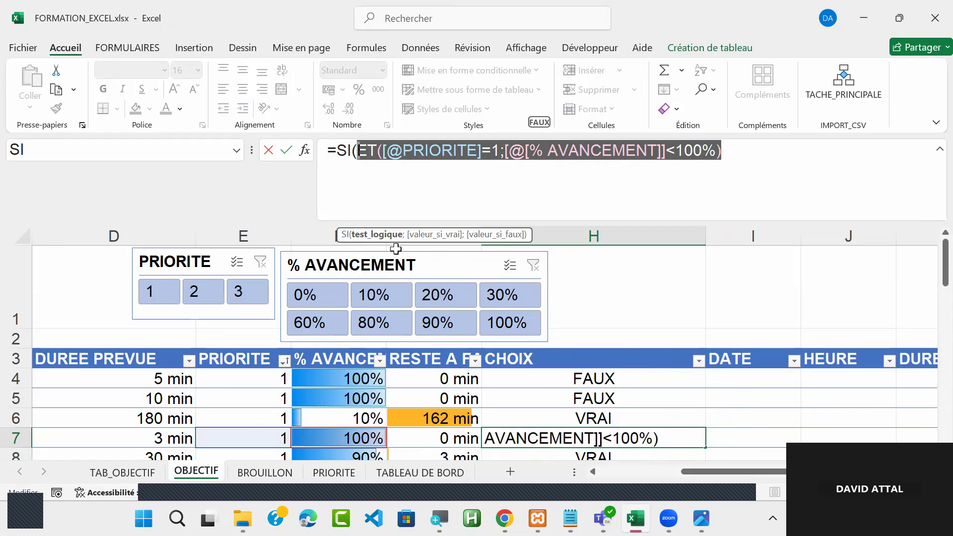
{"action": "left_click", "coordinate": [755, 156]}
{"action": "type", "text": "."}
{"action": "key", "text": "BackSpace"}
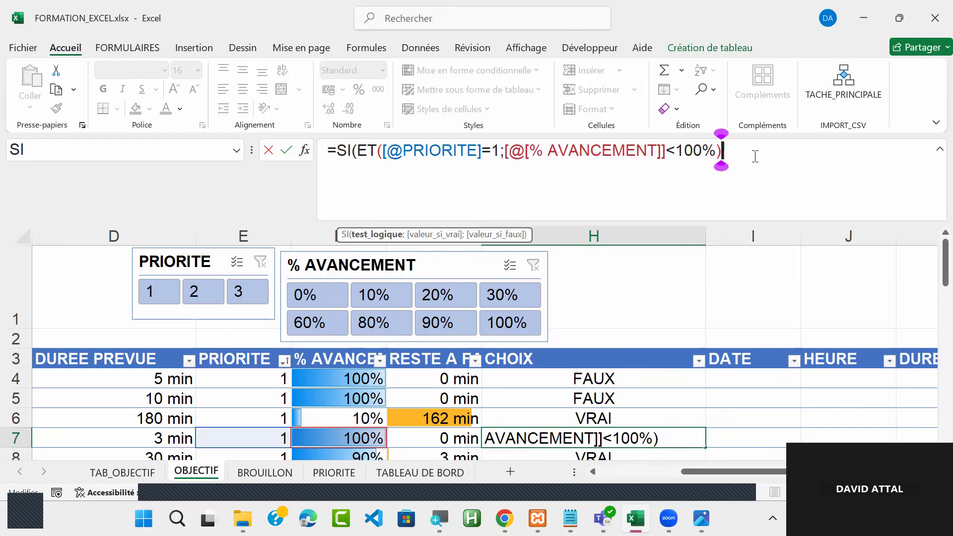
- Complete the SI formula with "OK" if true and "PAS OK" if false, and apply it to the whole CHOIX column
{"action": "type", "text": ";"}
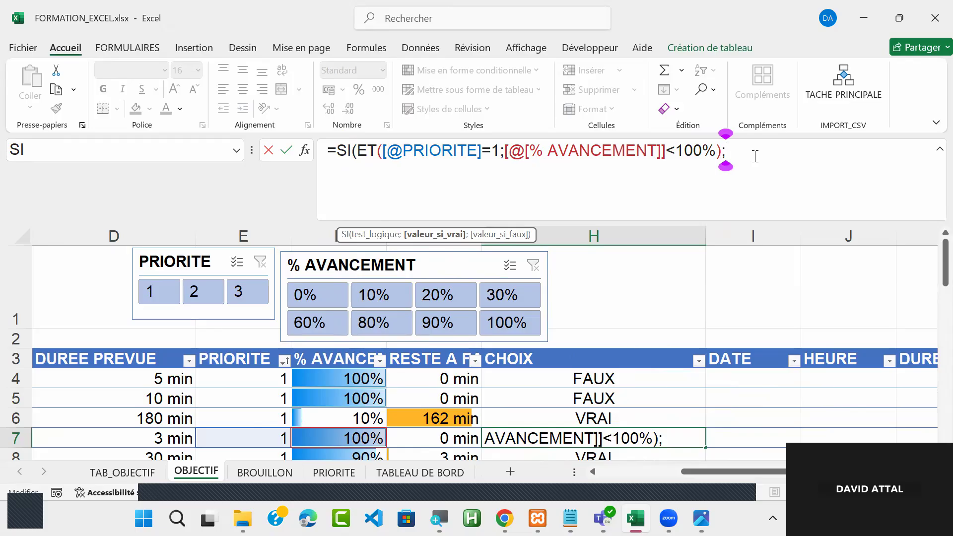
{"action": "type", "text": "\"OK\""}
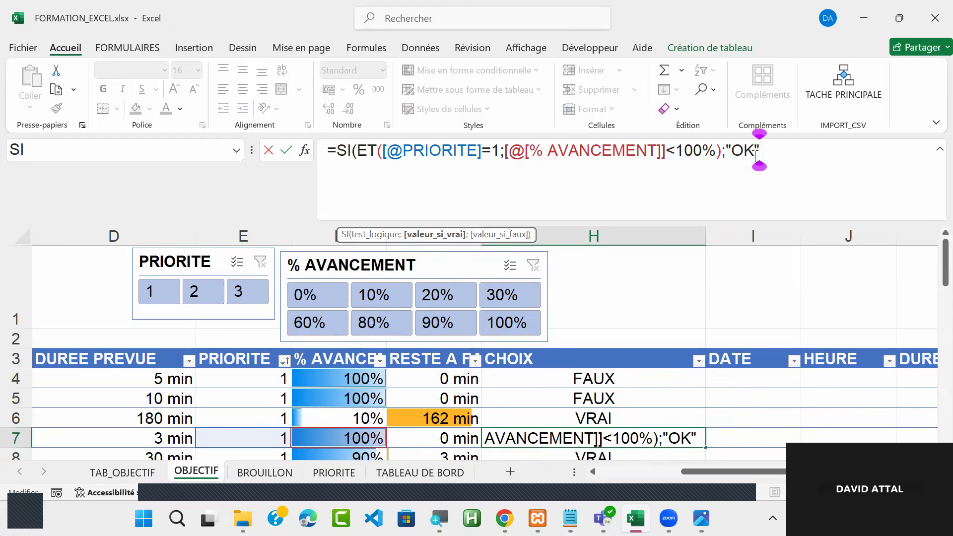
{"action": "type", "text": ";"}
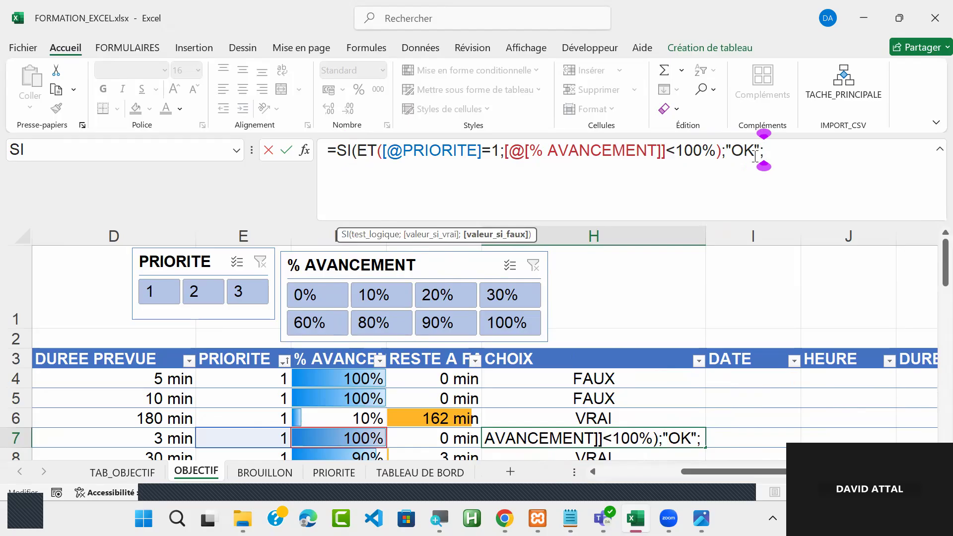
{"action": "type", "text": "\""}
{"action": "type", "text": "P"}
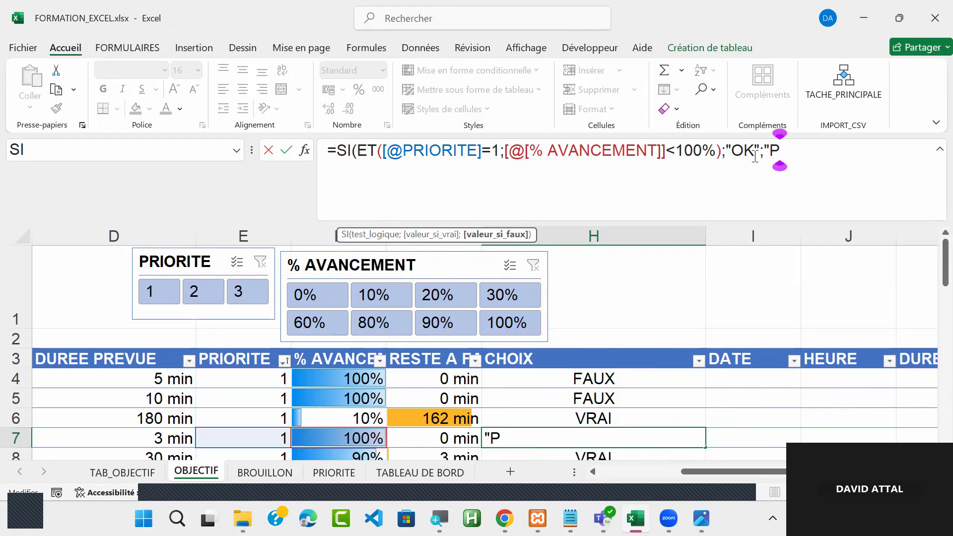
{"action": "type", "text": "AS OK\""}
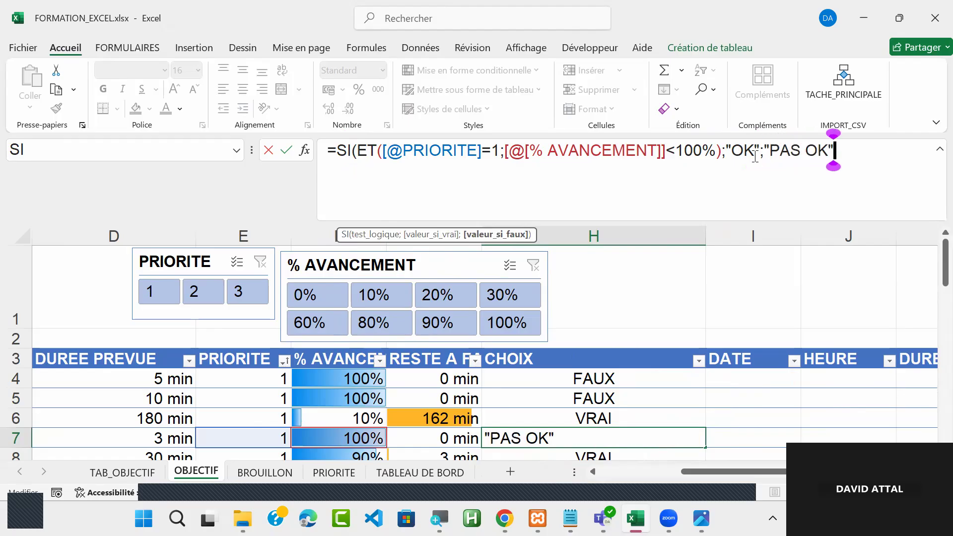
{"action": "type", "text": ")"}
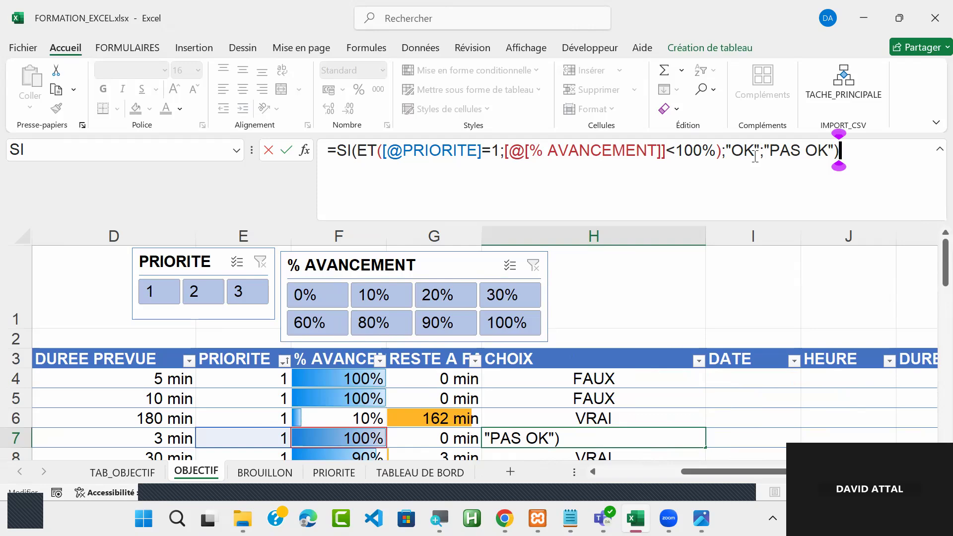
{"action": "key", "text": "Return"}
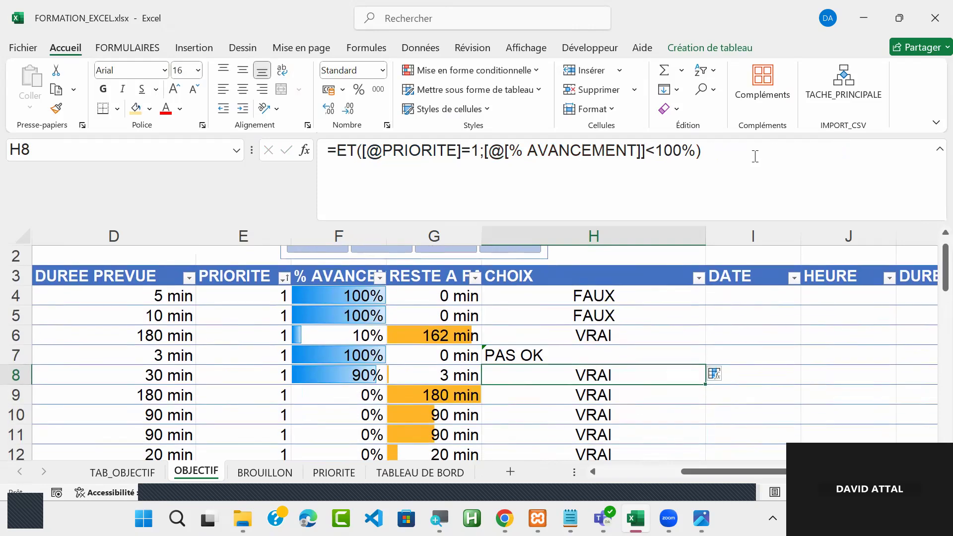
{"action": "left_click", "coordinate": [714, 375]}
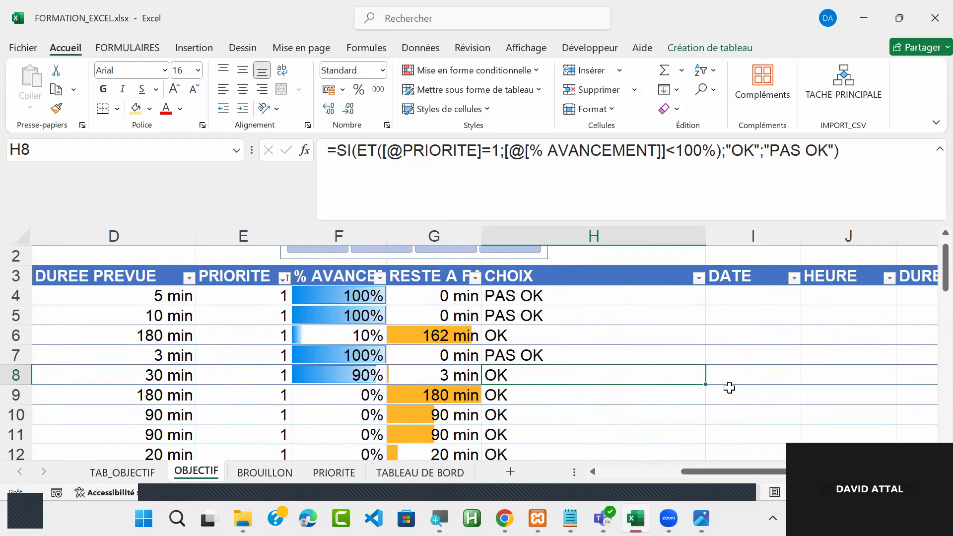
- Compare the CHOIX results with the PRIORITE and % AVANCEMENT values, going down the table to the priority 2 rows
{"action": "left_click", "coordinate": [559, 298]}
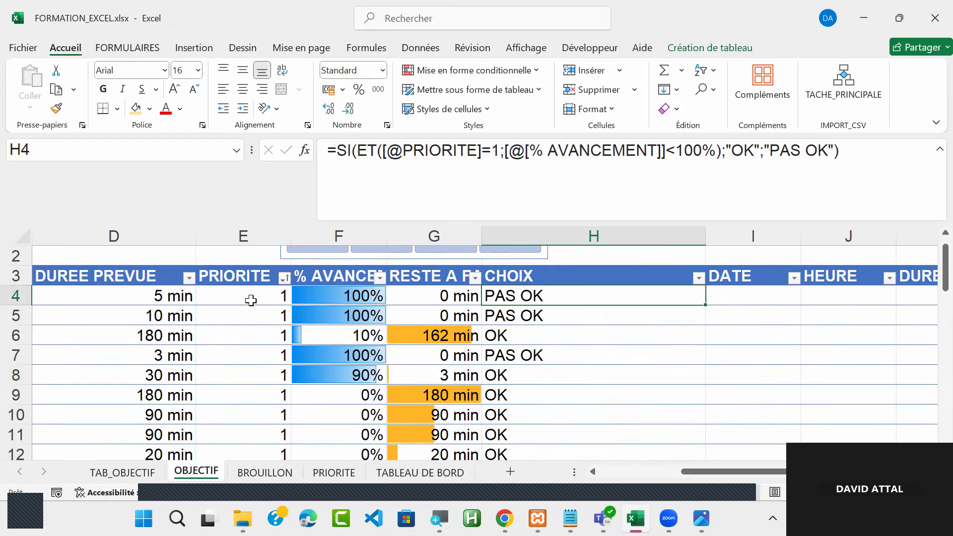
{"action": "left_click", "coordinate": [255, 299]}
{"action": "left_click", "coordinate": [338, 297]}
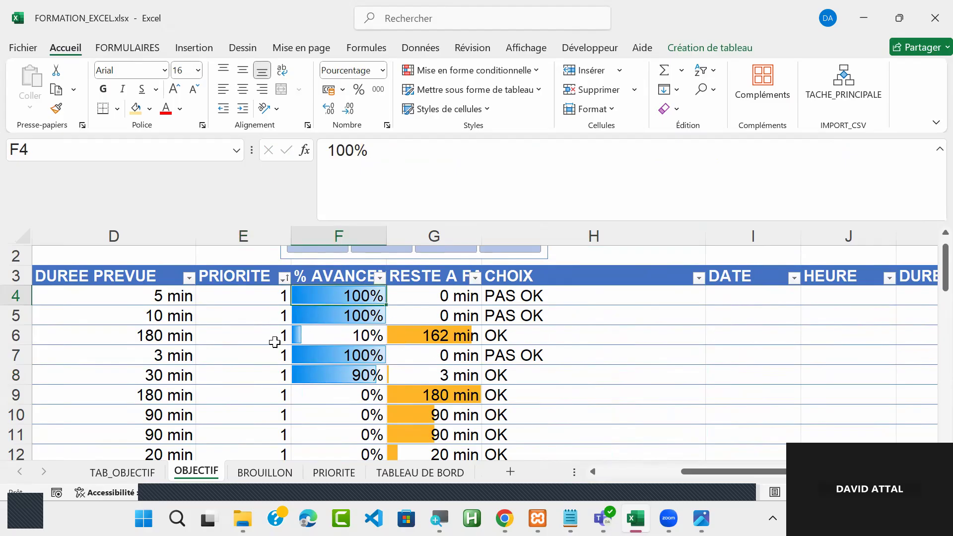
{"action": "left_click", "coordinate": [259, 338]}
{"action": "left_click", "coordinate": [353, 340]}
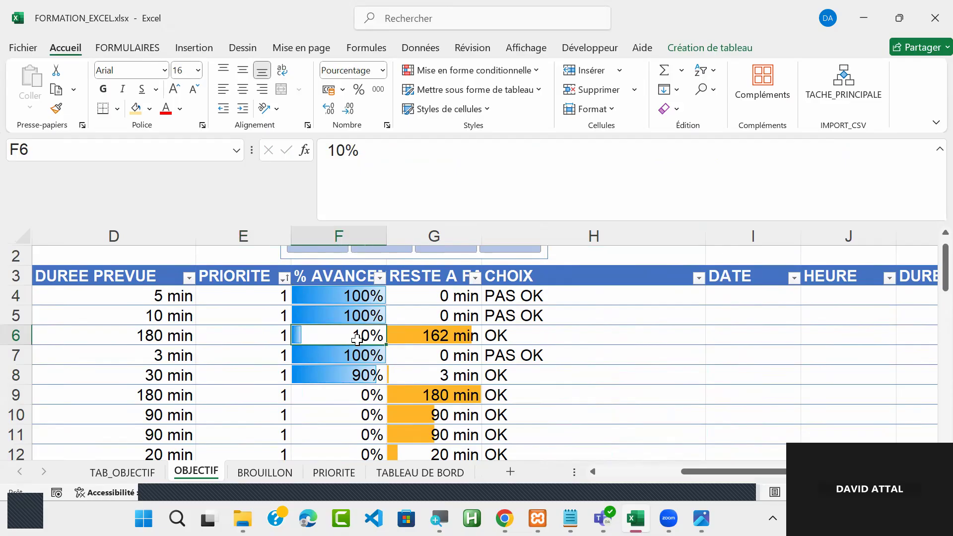
{"action": "left_click", "coordinate": [519, 342]}
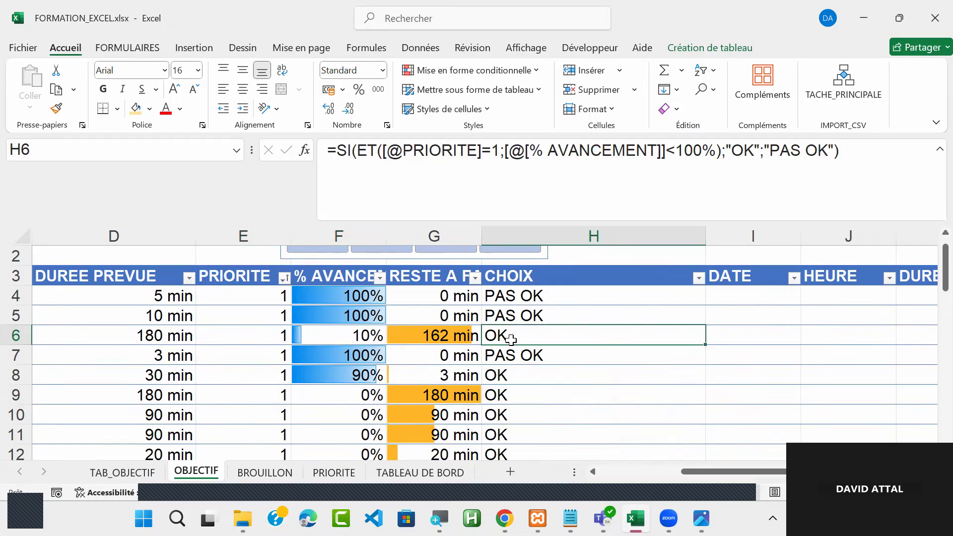
{"action": "key", "text": "Down"}
{"action": "key", "text": "Down"}
{"action": "key", "text": "Down"}
{"action": "key", "text": "Down"}
{"action": "key", "text": "Down"}
{"action": "key", "text": "Down"}
{"action": "key", "text": "Down"}
{"action": "key", "text": "Down"}
{"action": "key", "text": "Down"}
{"action": "key", "text": "Down"}
{"action": "key", "text": "Down"}
{"action": "key", "text": "Down"}
{"action": "key", "text": "Down"}
{"action": "key", "text": "Down"}
{"action": "key", "text": "Down"}
{"action": "key", "text": "Down"}
{"action": "key", "text": "Down"}
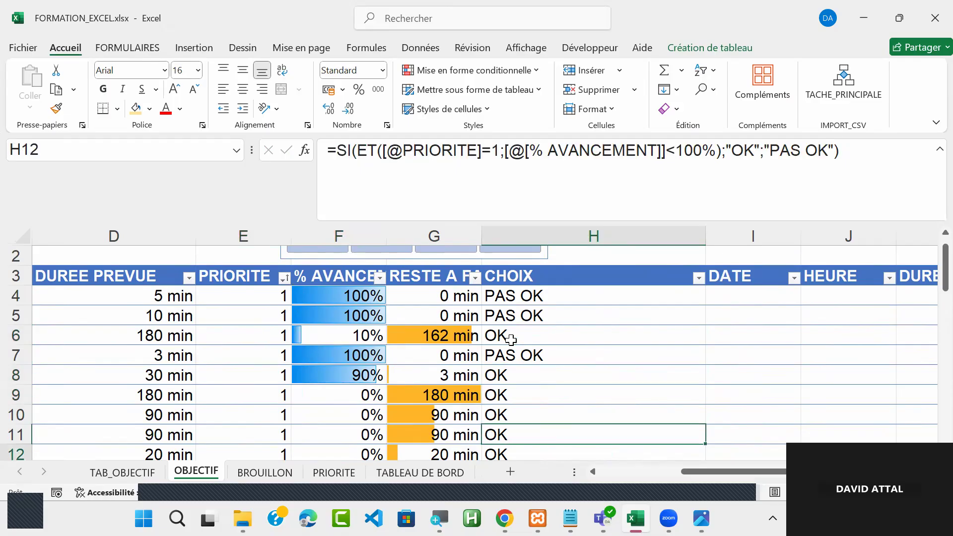
{"action": "key", "text": "Down"}
{"action": "key", "text": "Down"}
{"action": "key", "text": "Down"}
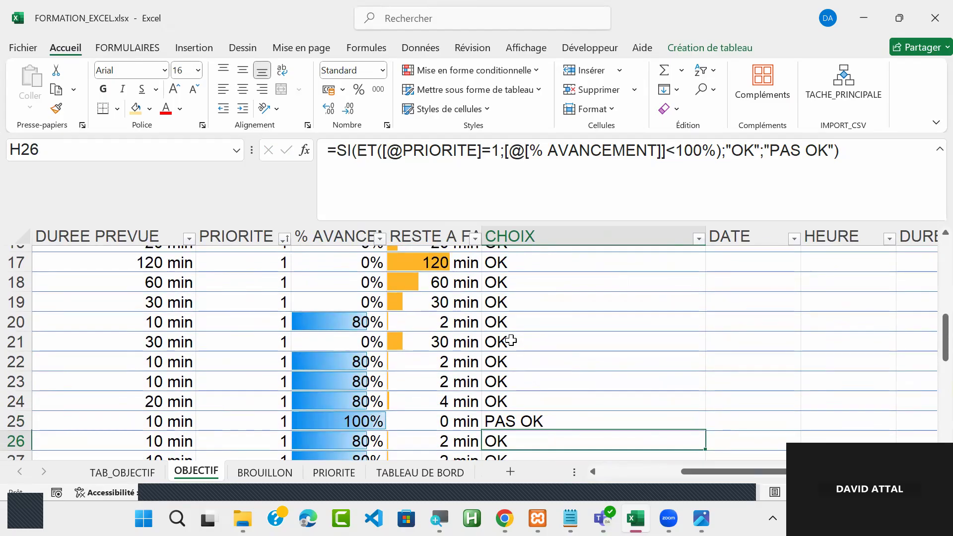
{"action": "key", "text": "Down"}
{"action": "key", "text": "Down"}
{"action": "key", "text": "Down"}
{"action": "key", "text": "Down"}
{"action": "key", "text": "Down"}
{"action": "key", "text": "Down"}
{"action": "key", "text": "Down"}
{"action": "key", "text": "Down"}
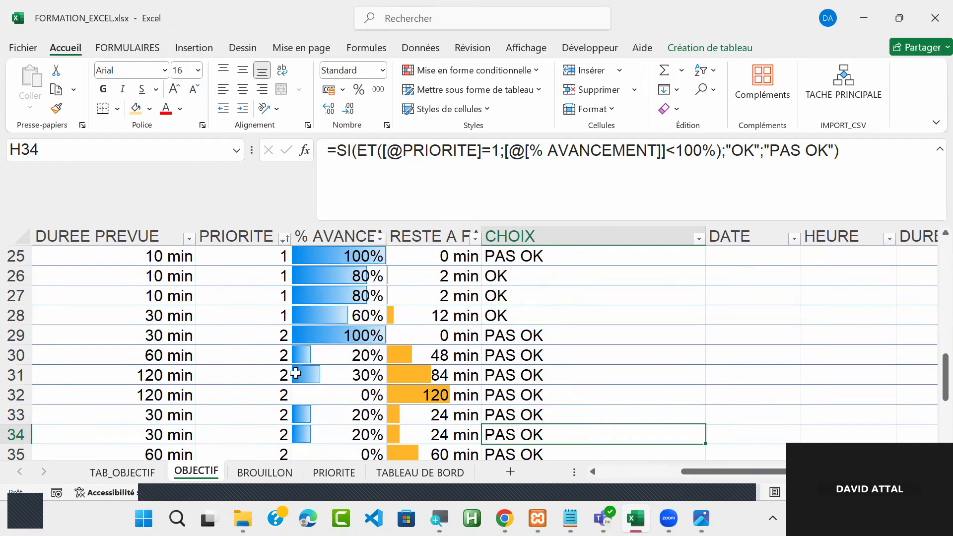
{"action": "left_click", "coordinate": [275, 359]}
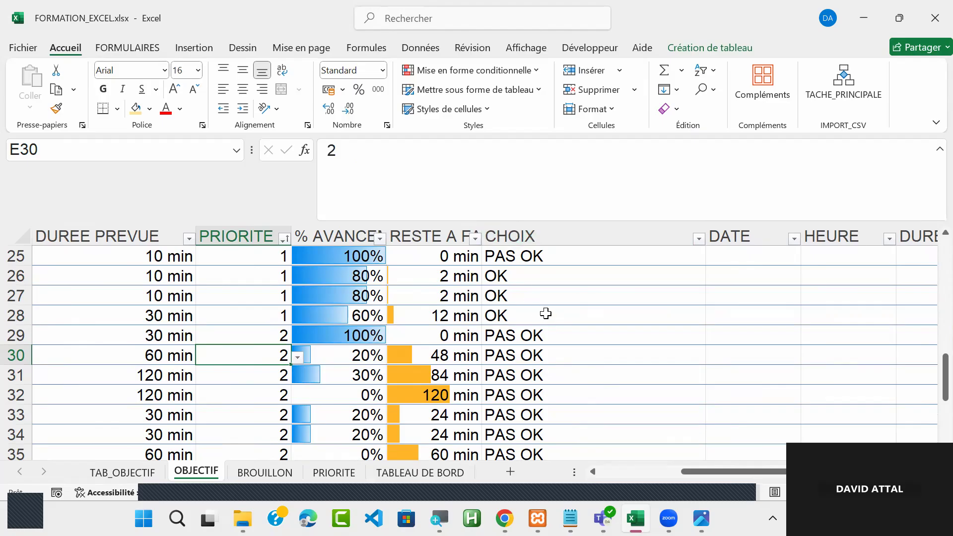
- Review the OK and PAS OK results in the CHOIX column, going back up to the first rows of the table
{"action": "left_click", "coordinate": [552, 297]}
{"action": "key", "text": "Up"}
{"action": "key", "text": "Up"}
{"action": "key", "text": "Up"}
{"action": "key", "text": "Up"}
{"action": "key", "text": "Up"}
{"action": "key", "text": "Up"}
{"action": "key", "text": "Up"}
{"action": "key", "text": "Up"}
{"action": "key", "text": "Up"}
{"action": "key", "text": "Up"}
{"action": "key", "text": "Up"}
{"action": "key", "text": "Up"}
{"action": "key", "text": "Up"}
{"action": "key", "text": "Up"}
{"action": "key", "text": "Up"}
{"action": "key", "text": "Up"}
{"action": "key", "text": "Up"}
{"action": "key", "text": "Up"}
{"action": "key", "text": "Up"}
{"action": "key", "text": "Up"}
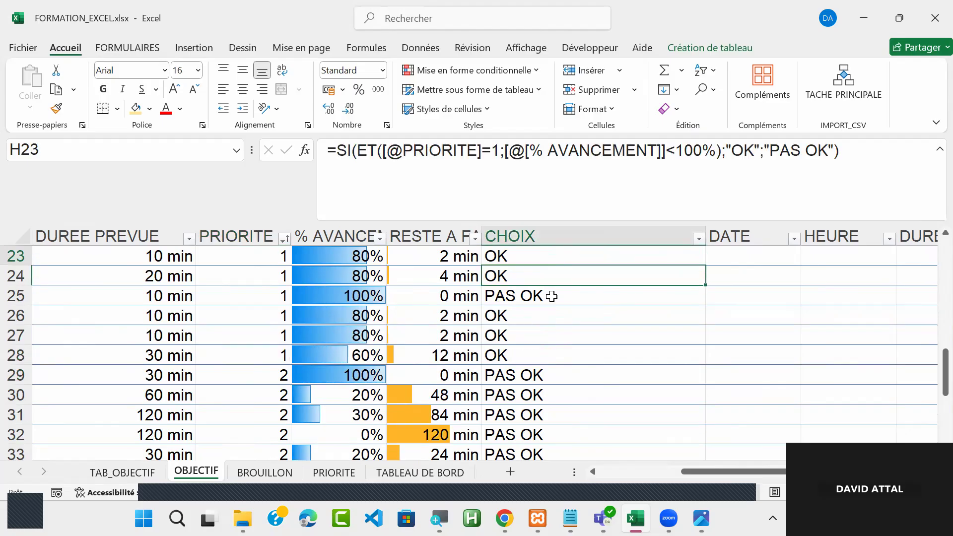
{"action": "key", "text": "Down"}
{"action": "key", "text": "Down"}
{"action": "key", "text": "Down"}
{"action": "key", "text": "Down"}
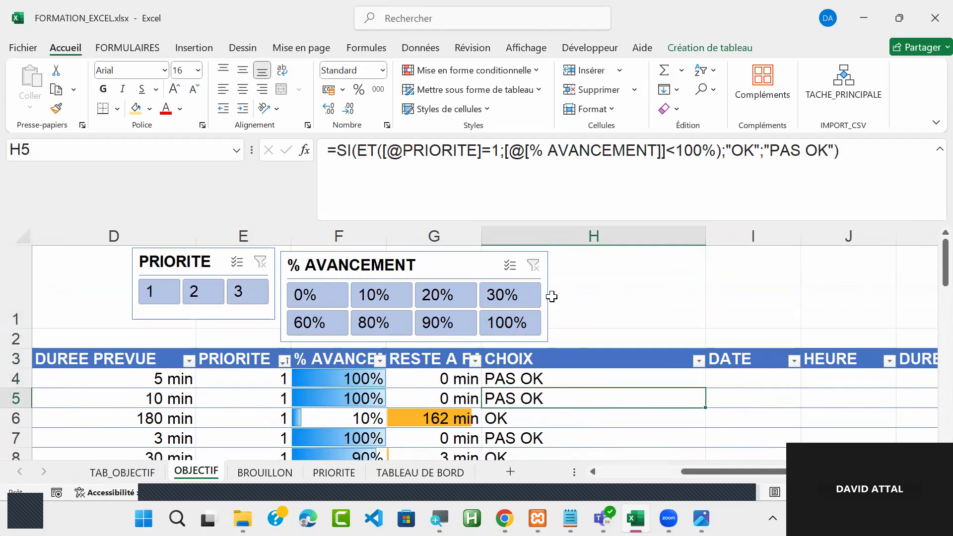
- In the CHOIX formula of cell H4, replace the value if true with "REALISATION"
{"action": "key", "text": "Up"}
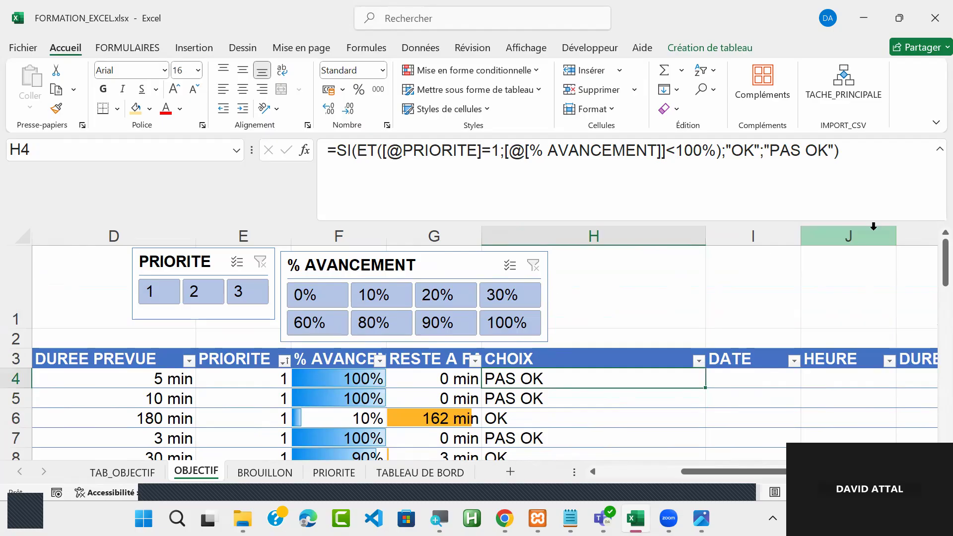
{"action": "left_click", "coordinate": [756, 150]}
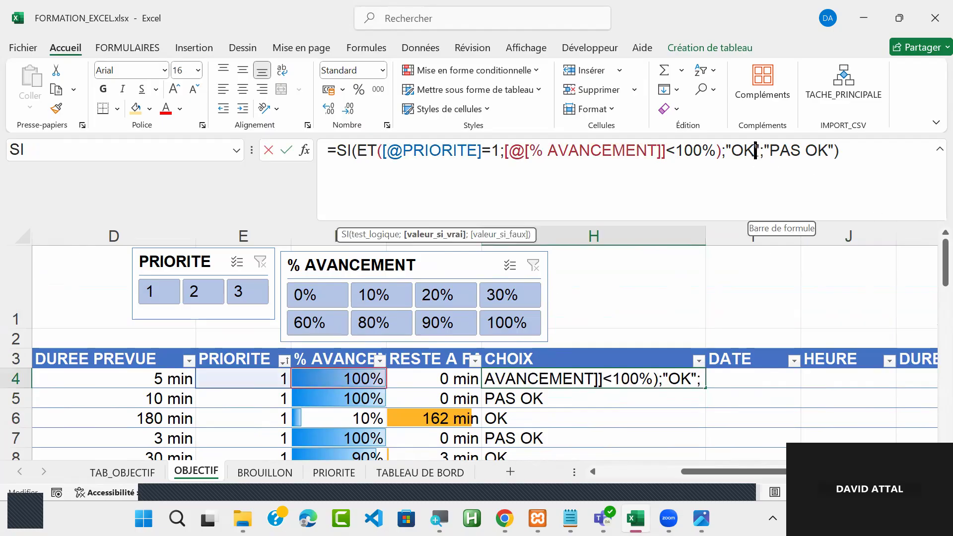
{"action": "key", "text": "BackSpace"}
{"action": "key", "text": "BackSpace"}
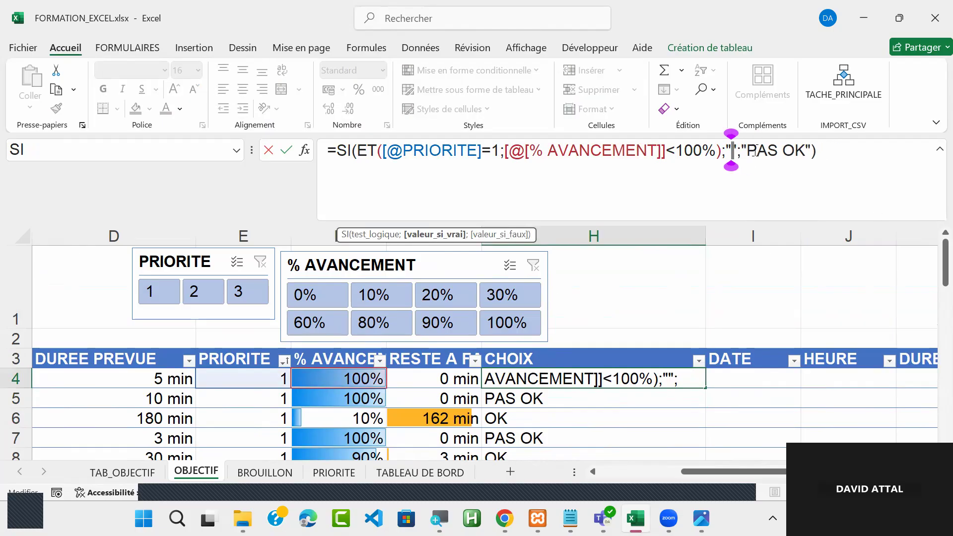
{"action": "type", "text": "REA"}
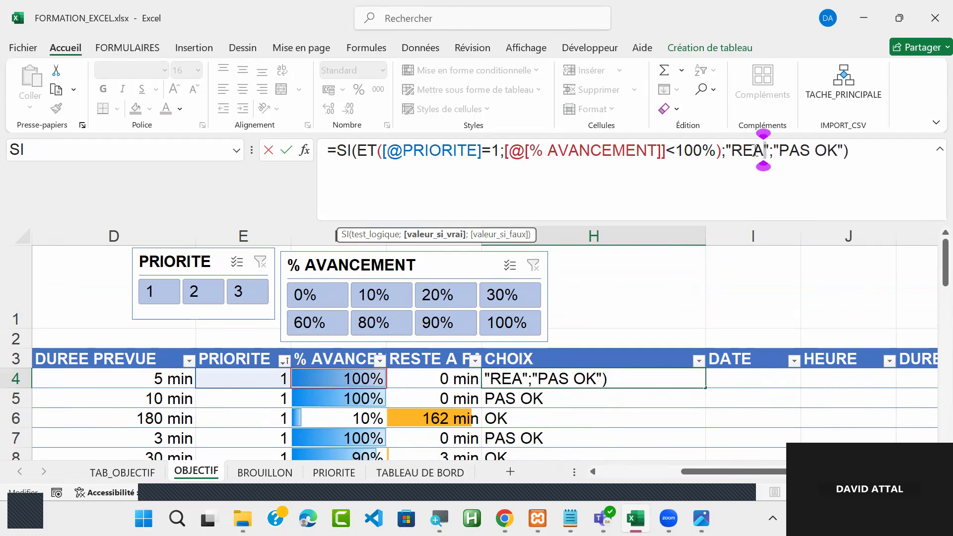
{"action": "type", "text": "LISATION"}
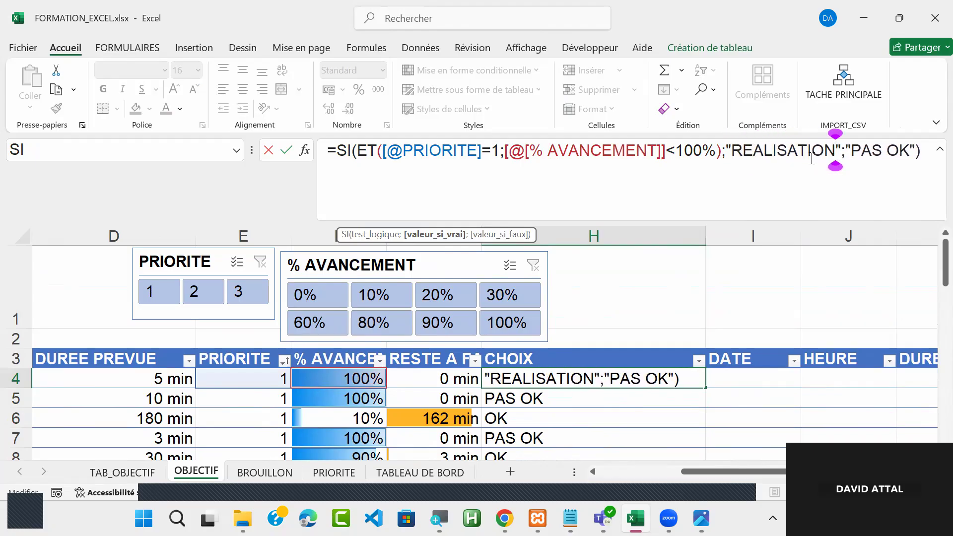
- Replace the value if false in the H4 formula with "EN STAND BY" and apply the formula to the whole CHOIX column
{"action": "left_click", "coordinate": [909, 150]}
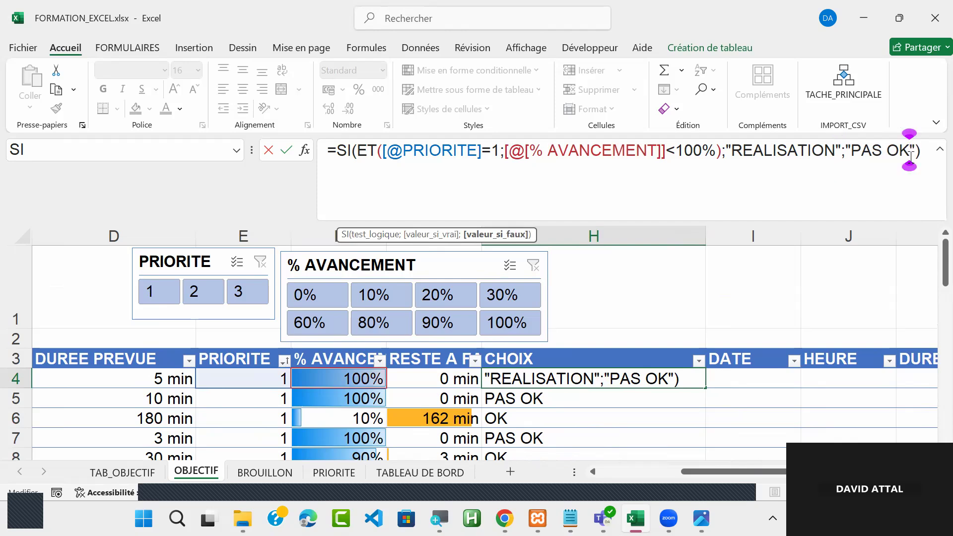
{"action": "key", "text": "BackSpace"}
{"action": "key", "text": "BackSpace"}
{"action": "key", "text": "BackSpace"}
{"action": "key", "text": "BackSpace"}
{"action": "key", "text": "BackSpace"}
{"action": "key", "text": "BackSpace"}
{"action": "type", "text": "EN STAND"}
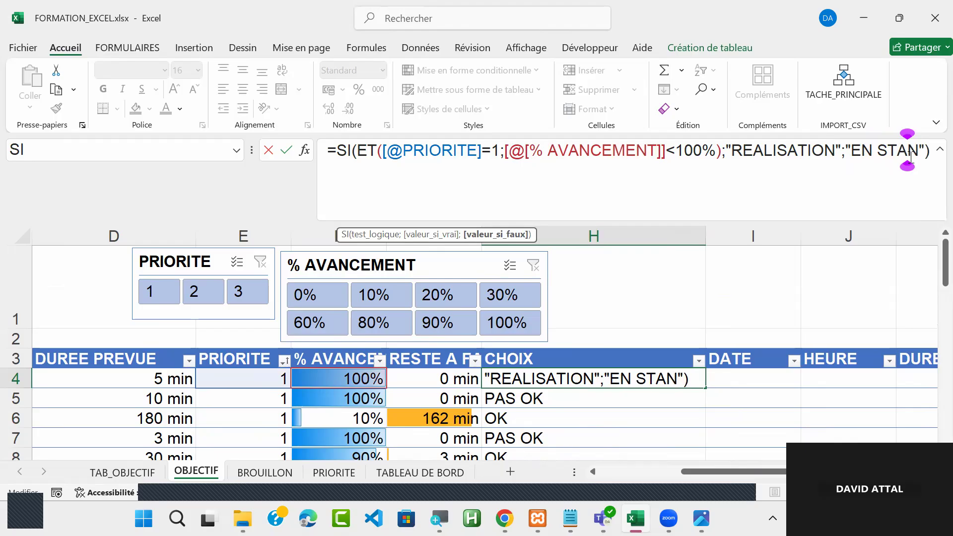
{"action": "type", "text": " BY"}
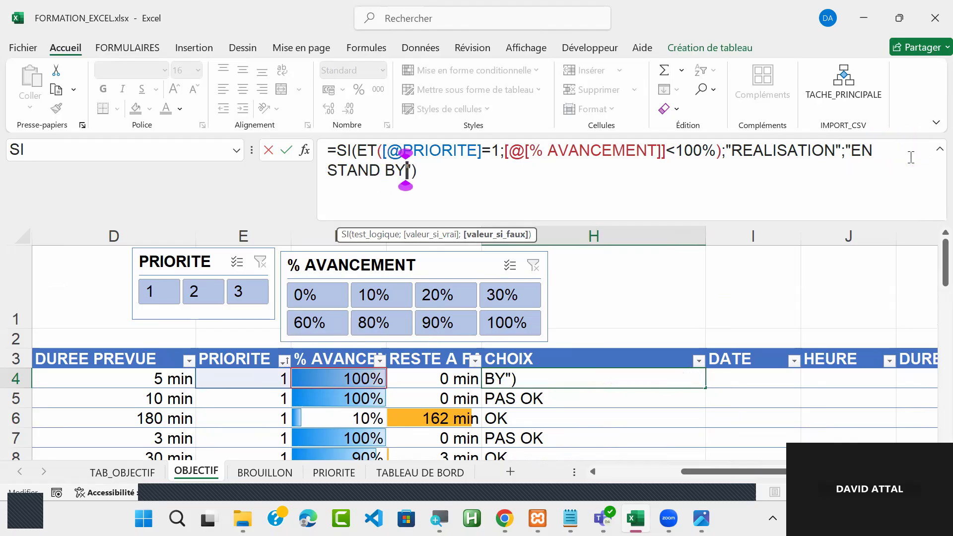
{"action": "key", "text": "Return"}
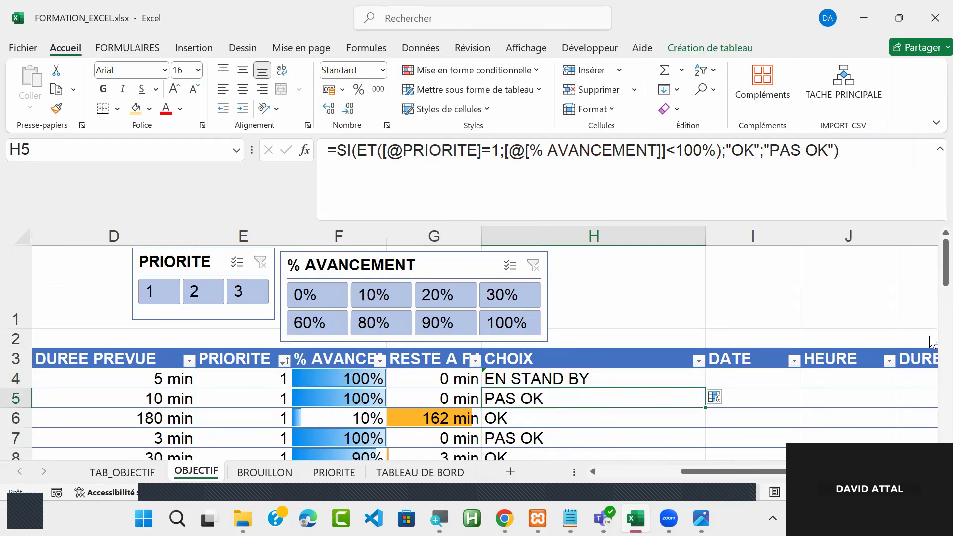
{"action": "left_click", "coordinate": [721, 400]}
{"action": "left_click", "coordinate": [730, 415]}
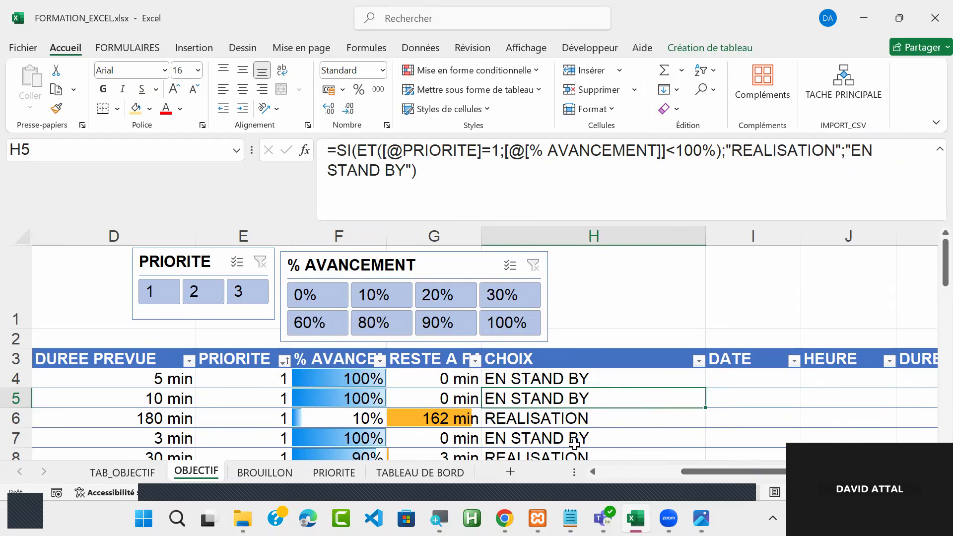
- Compare the new CHOIX labels with PRIORITE and % AVANCEMENT, down to the priority 2 rows and back up to row 4
{"action": "left_click", "coordinate": [592, 439]}
{"action": "key", "text": "Down"}
{"action": "key", "text": "Down"}
{"action": "key", "text": "Down"}
{"action": "key", "text": "Down"}
{"action": "key", "text": "Down"}
{"action": "key", "text": "Down"}
{"action": "key", "text": "Down"}
{"action": "key", "text": "Down"}
{"action": "key", "text": "Down"}
{"action": "key", "text": "Down"}
{"action": "key", "text": "Down"}
{"action": "key", "text": "Down"}
{"action": "key", "text": "Down"}
{"action": "key", "text": "Down"}
{"action": "key", "text": "Down"}
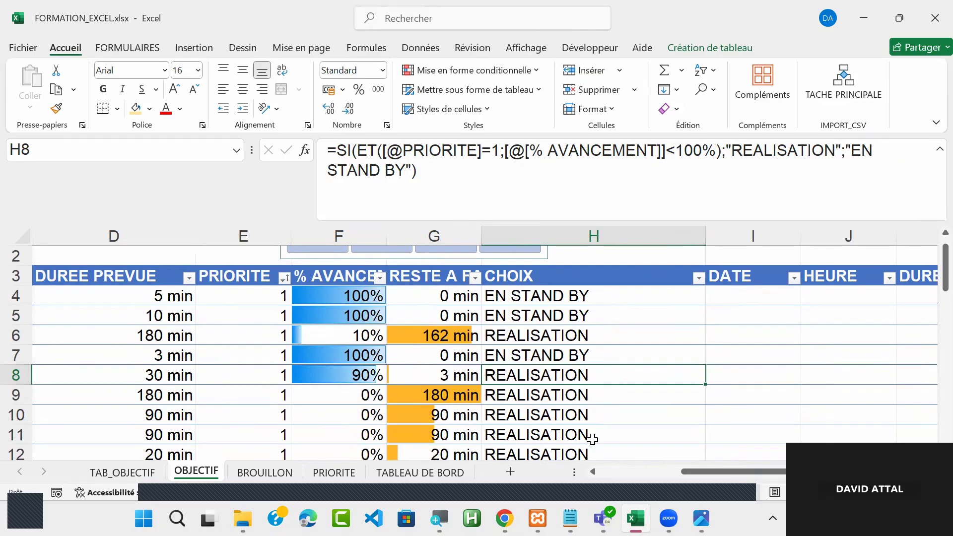
{"action": "key", "text": "Down"}
{"action": "key", "text": "Down"}
{"action": "key", "text": "Down"}
{"action": "key", "text": "Down"}
{"action": "key", "text": "Down"}
{"action": "key", "text": "Down"}
{"action": "key", "text": "Down"}
{"action": "key", "text": "Down"}
{"action": "key", "text": "Down"}
{"action": "key", "text": "Down"}
{"action": "key", "text": "Down"}
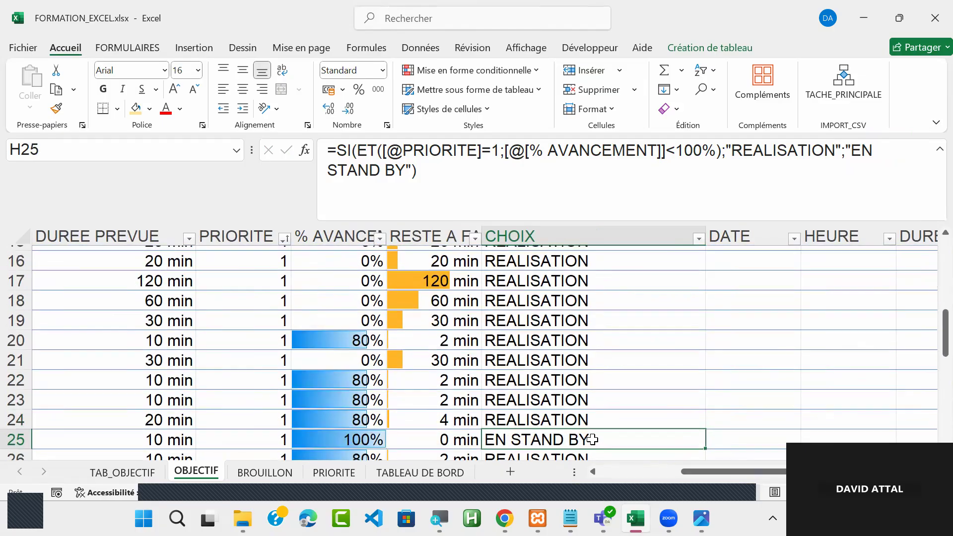
{"action": "key", "text": "Down"}
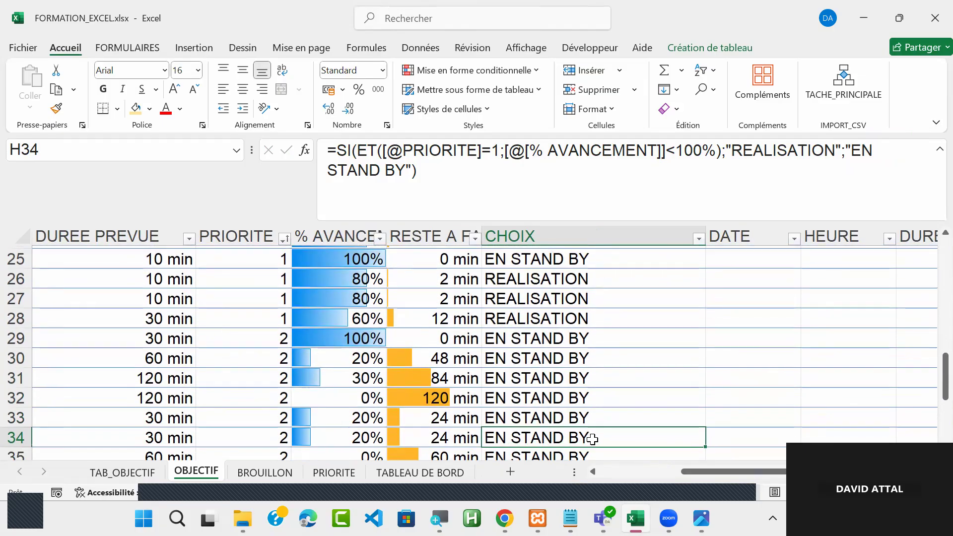
{"action": "key", "text": "Up"}
{"action": "key", "text": "Up"}
{"action": "key", "text": "Up"}
{"action": "key", "text": "Up"}
{"action": "key", "text": "Up"}
{"action": "key", "text": "Up"}
{"action": "key", "text": "Up"}
{"action": "key", "text": "Up"}
{"action": "key", "text": "Up"}
{"action": "key", "text": "Up"}
{"action": "key", "text": "Up"}
{"action": "key", "text": "Up"}
{"action": "key", "text": "Up"}
{"action": "key", "text": "Up"}
{"action": "key", "text": "Up"}
{"action": "key", "text": "Up"}
{"action": "key", "text": "Up"}
{"action": "key", "text": "Up"}
{"action": "key", "text": "Up"}
{"action": "key", "text": "Up"}
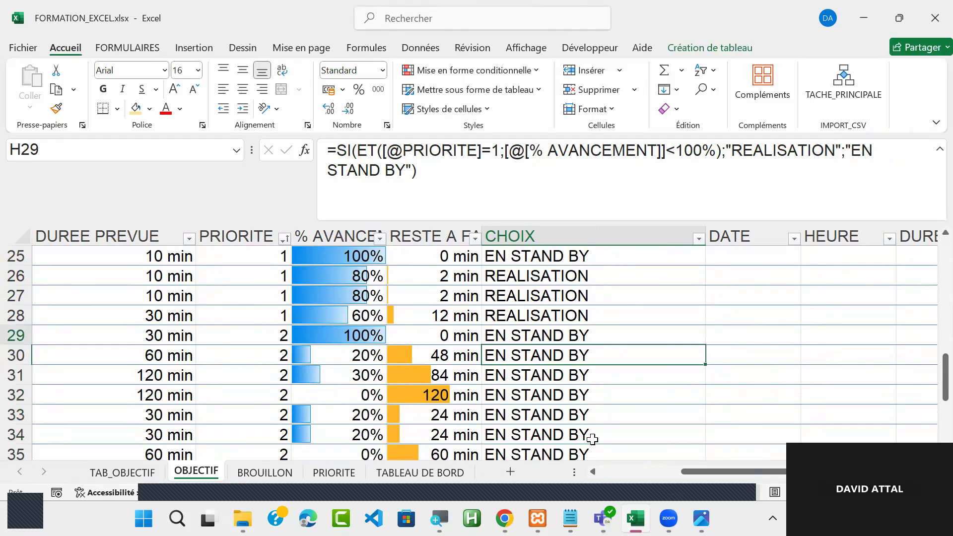
{"action": "key", "text": "Up"}
{"action": "key", "text": "Up"}
{"action": "key", "text": "Up"}
{"action": "key", "text": "Up"}
{"action": "key", "text": "Up"}
{"action": "key", "text": "Up"}
{"action": "key", "text": "Up"}
{"action": "key", "text": "Up"}
{"action": "key", "text": "Up"}
{"action": "key", "text": "Up"}
{"action": "key", "text": "Up"}
{"action": "key", "text": "Up"}
{"action": "key", "text": "Down"}
{"action": "key", "text": "Down"}
{"action": "key", "text": "Down"}
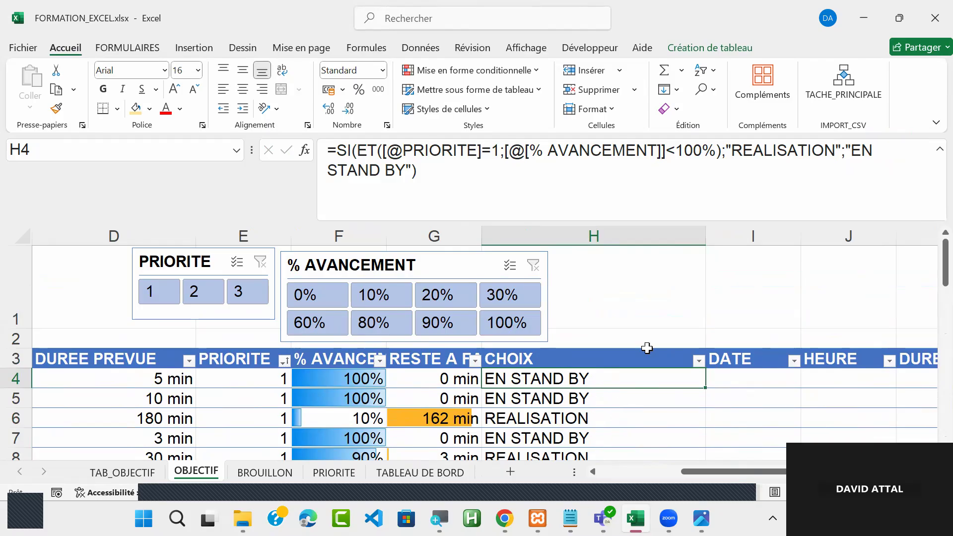
- Insert a slicer for the CHOIX column, place it beside the % AVANCEMENT slicer and shorten it to about 3.49 cm high
{"action": "left_click", "coordinate": [698, 49]}
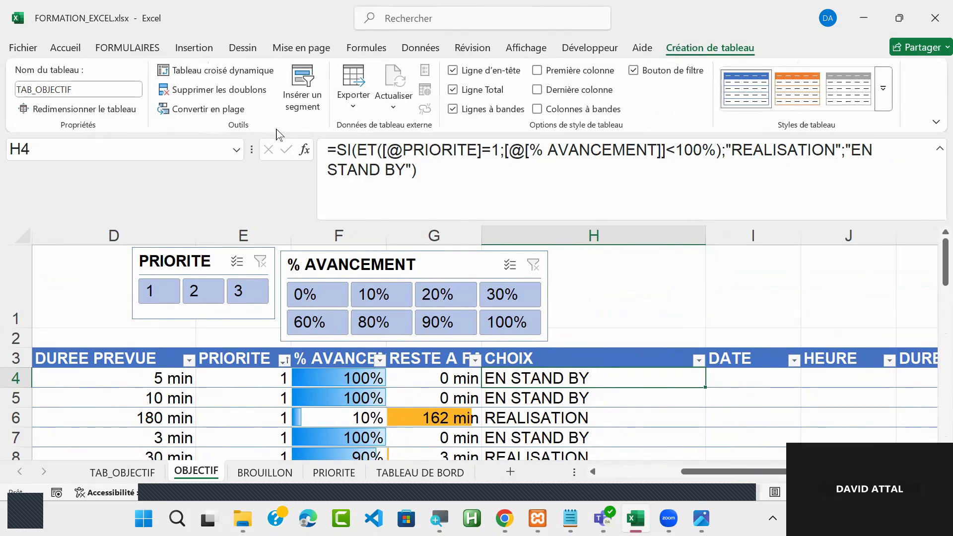
{"action": "left_click", "coordinate": [308, 89]}
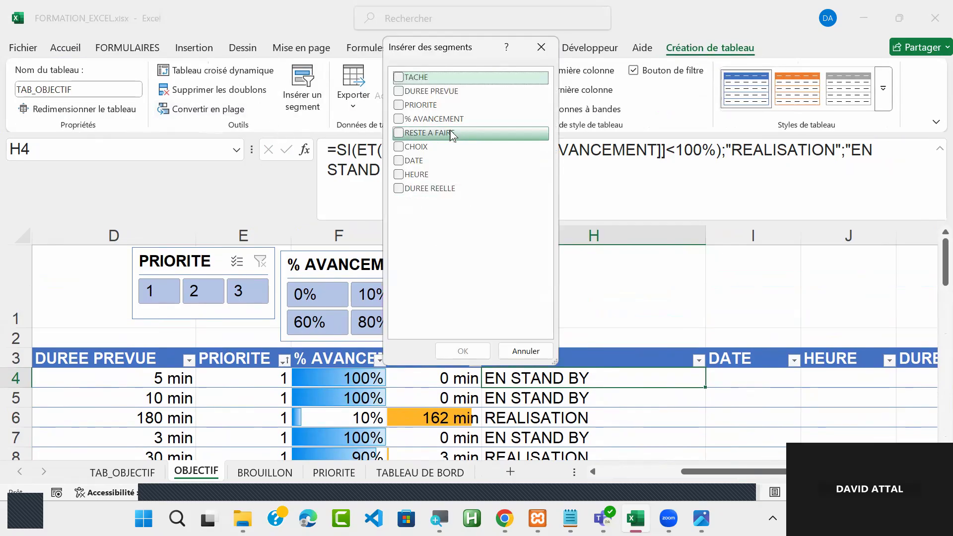
{"action": "left_click", "coordinate": [399, 147]}
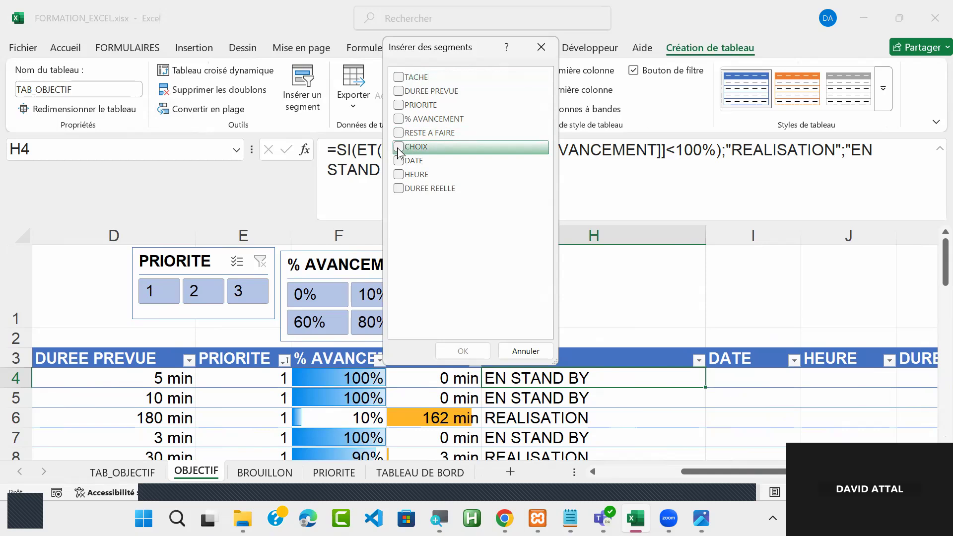
{"action": "left_click", "coordinate": [463, 350]}
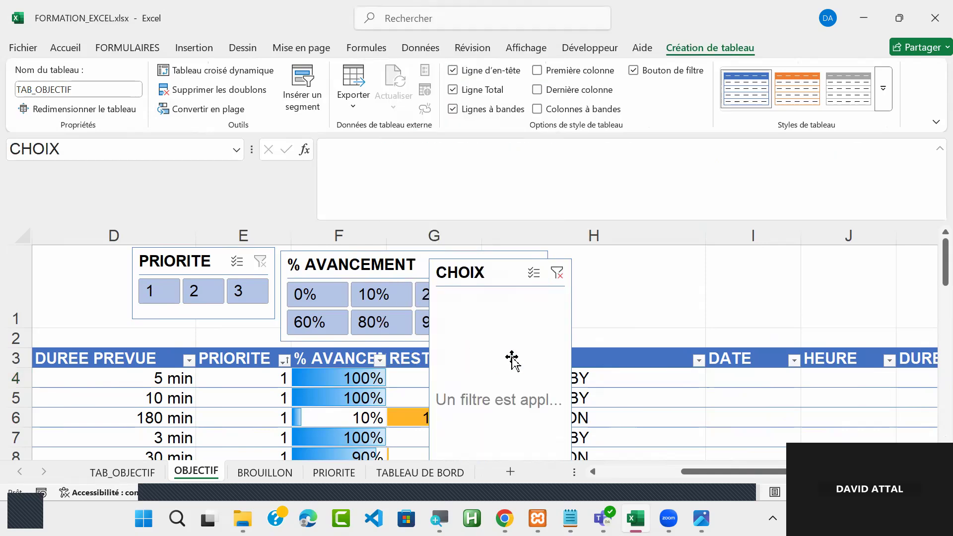
{"action": "left_click_drag", "start_coordinate": [497, 272], "coordinate": [642, 263]}
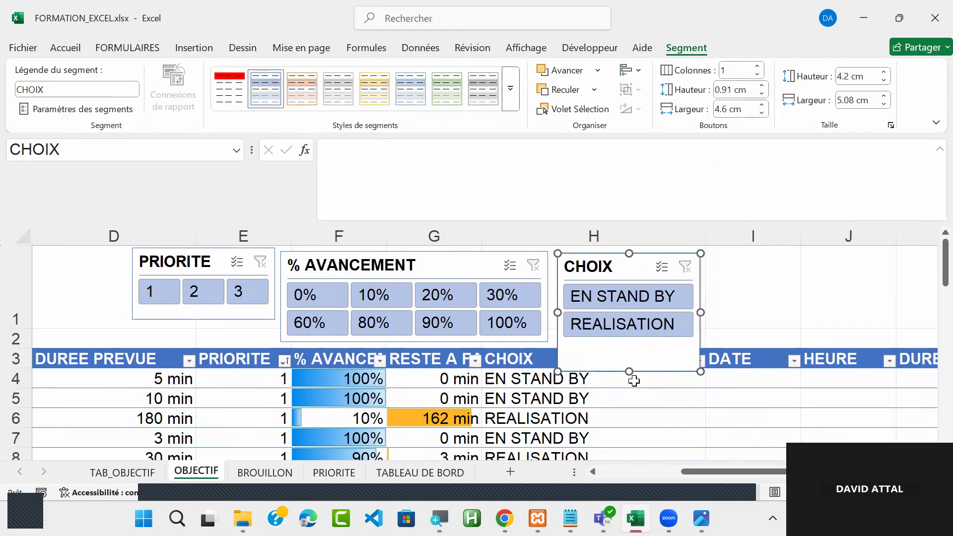
{"action": "left_click_drag", "start_coordinate": [629, 373], "coordinate": [629, 351]}
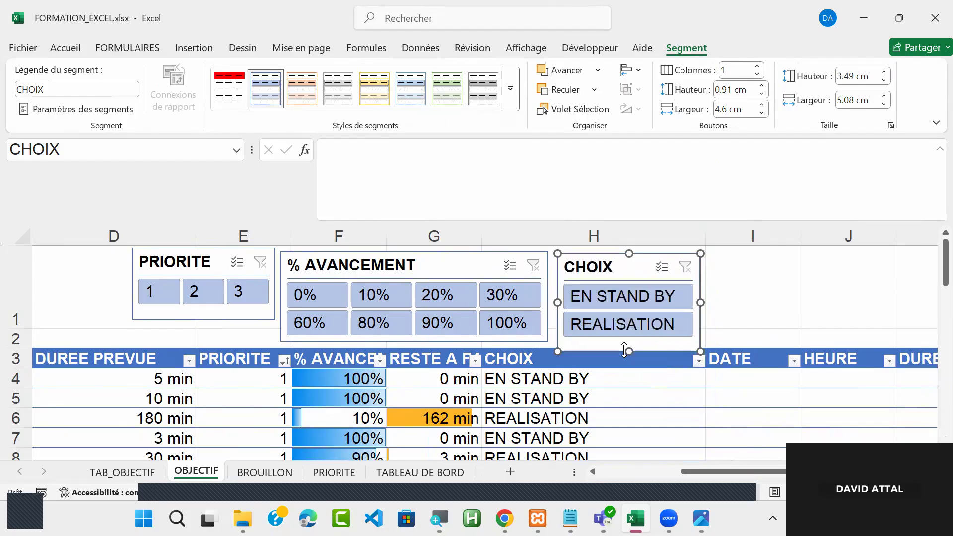
- Filter the table to the REALISATION tasks with the CHOIX slicer to examine the total row, and clear the filter
{"action": "left_click", "coordinate": [630, 325]}
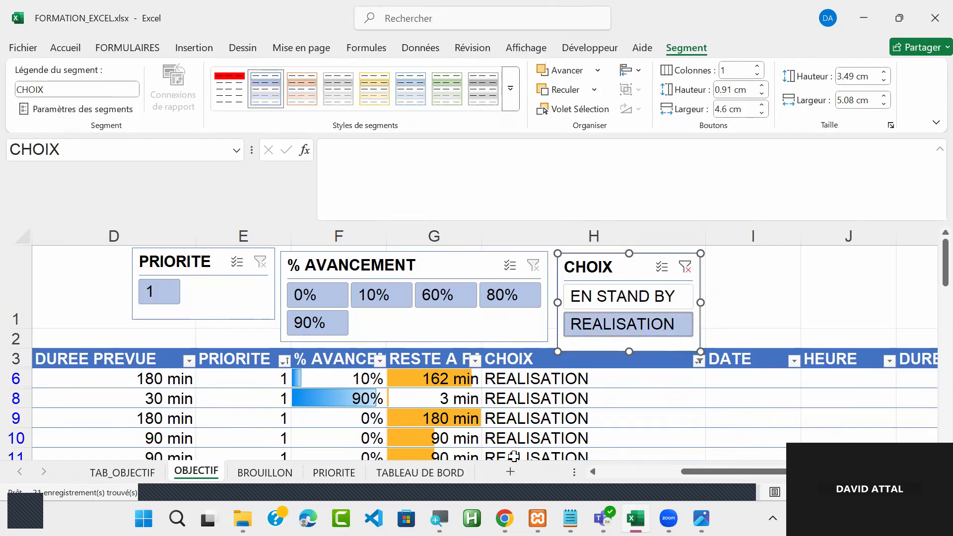
{"action": "left_click_drag", "start_coordinate": [931, 277], "coordinate": [932, 369]}
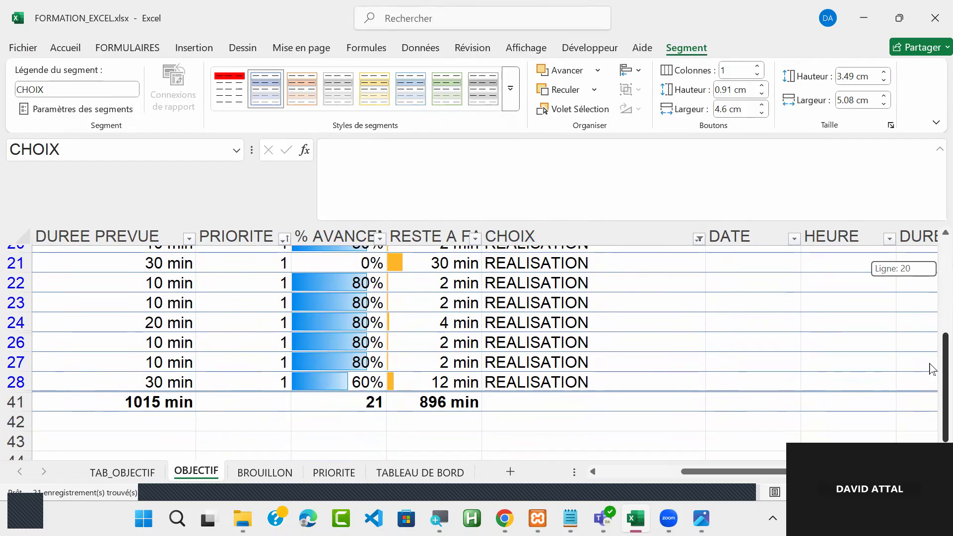
{"action": "left_click_drag", "start_coordinate": [932, 368], "coordinate": [931, 259]}
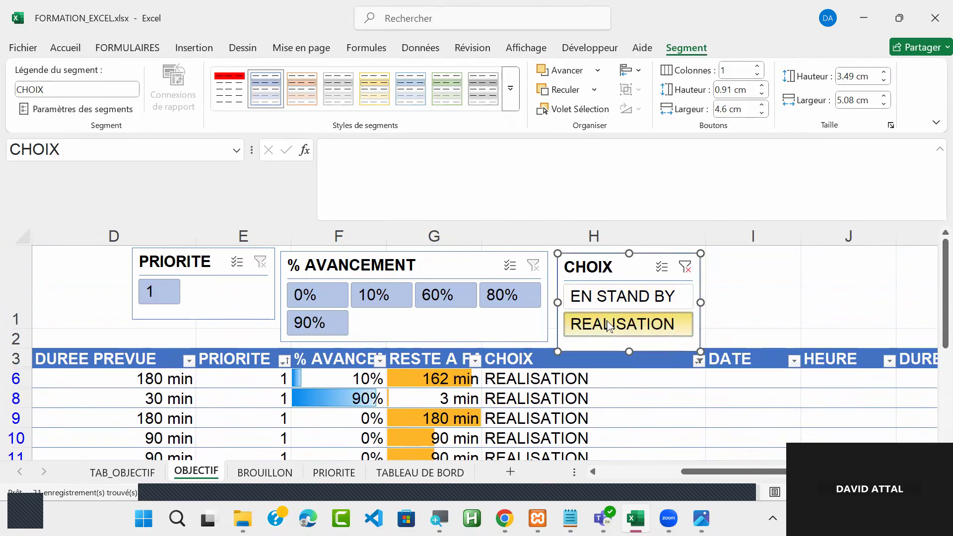
{"action": "left_click", "coordinate": [685, 267]}
{"action": "mouse_move", "coordinate": [931, 283]}
{"action": "left_mouse_down"}
{"action": "mouse_move", "coordinate": [930, 443]}
{"action": "mouse_move", "coordinate": [932, 277]}
{"action": "left_mouse_up"}
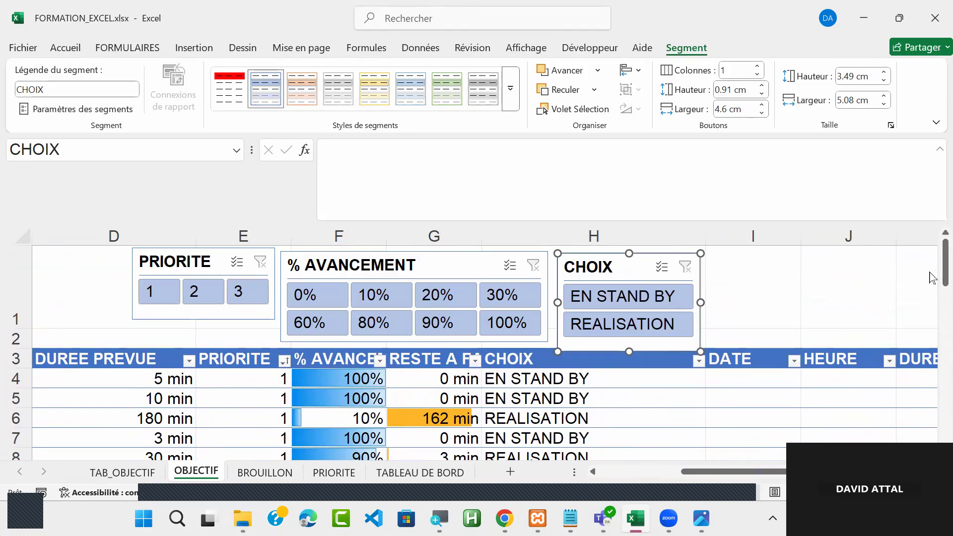
- Filter the table on REALISATION again and examine the RESTE A FAIRE figure on the TABLEAU DE BORD sheet
{"action": "left_click", "coordinate": [630, 324]}
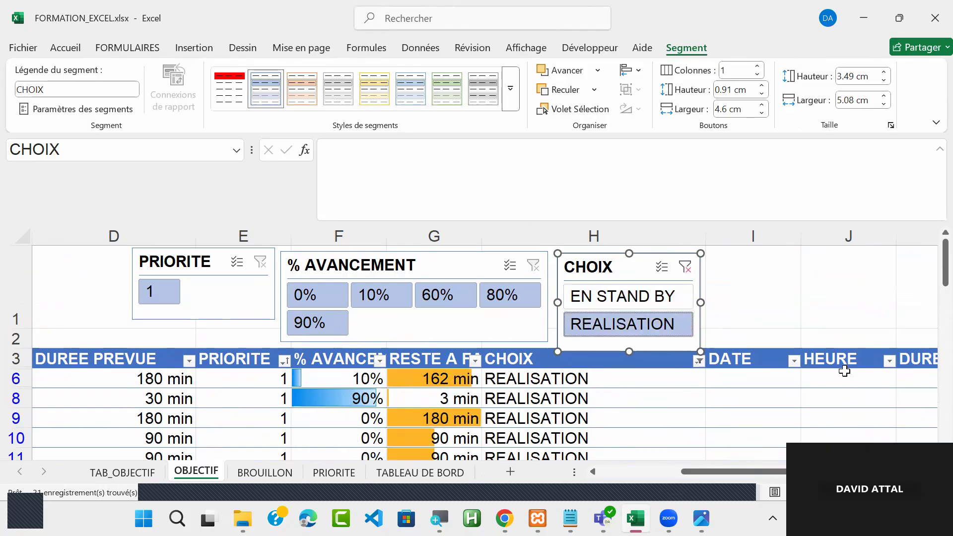
{"action": "left_click_drag", "start_coordinate": [932, 263], "coordinate": [932, 375]}
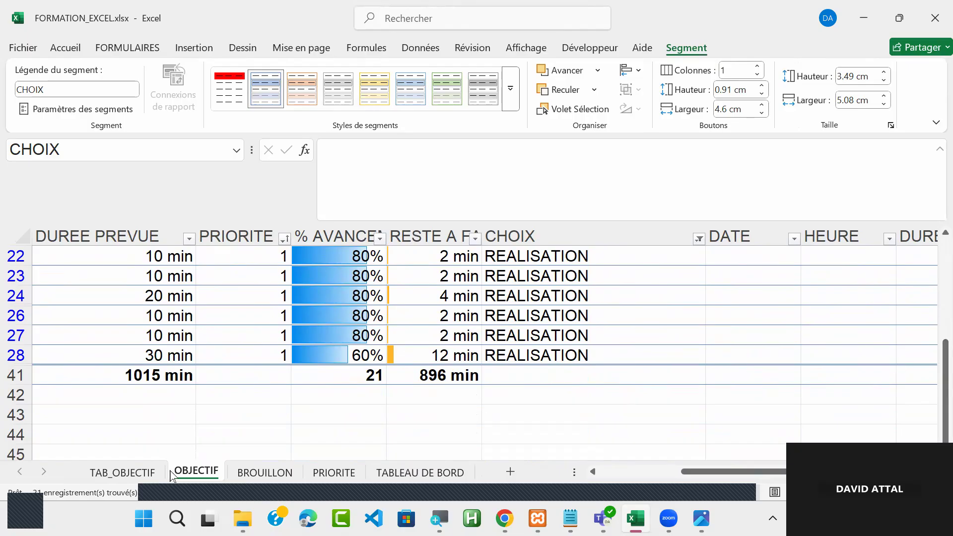
{"action": "left_click", "coordinate": [419, 474]}
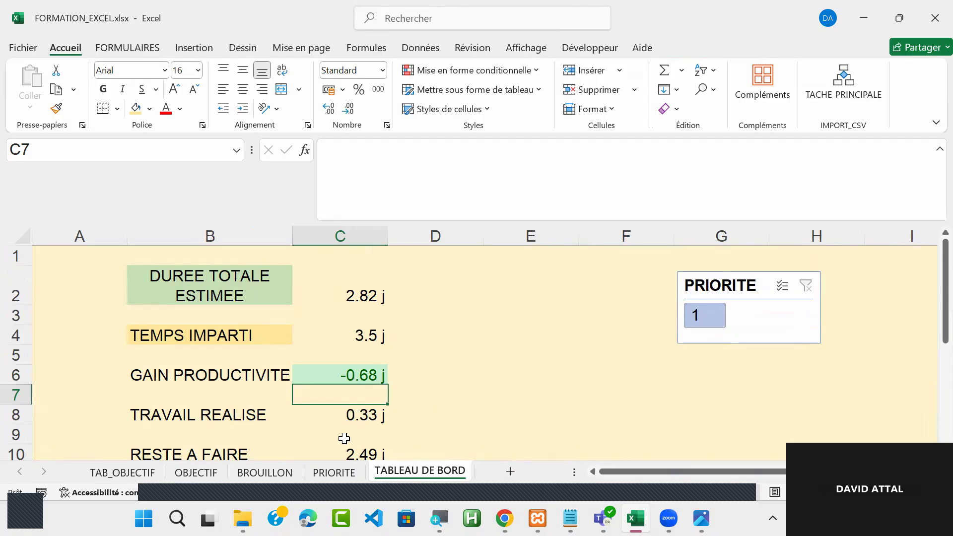
{"action": "left_click", "coordinate": [363, 454]}
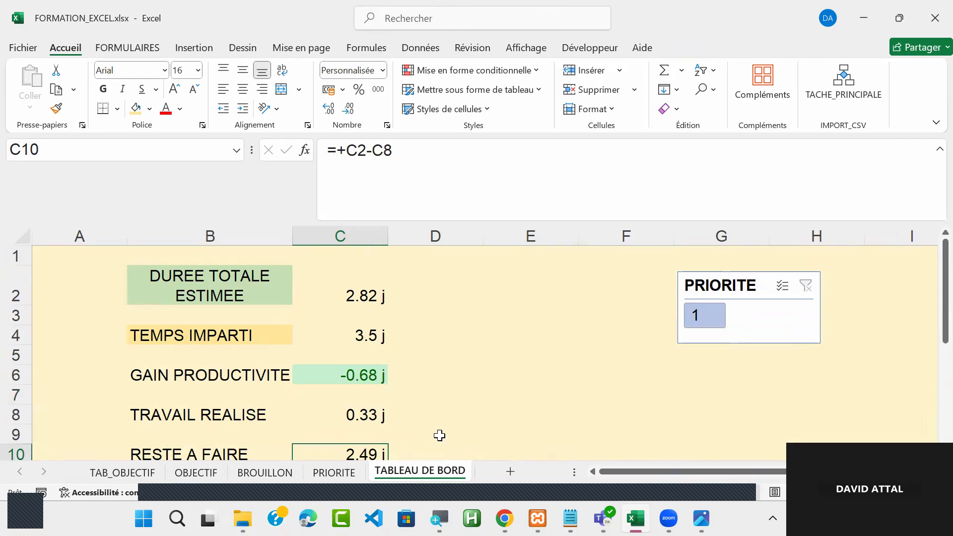
{"action": "key", "text": "Down"}
{"action": "key", "text": "Down"}
{"action": "key", "text": "Up"}
{"action": "key", "text": "Up"}
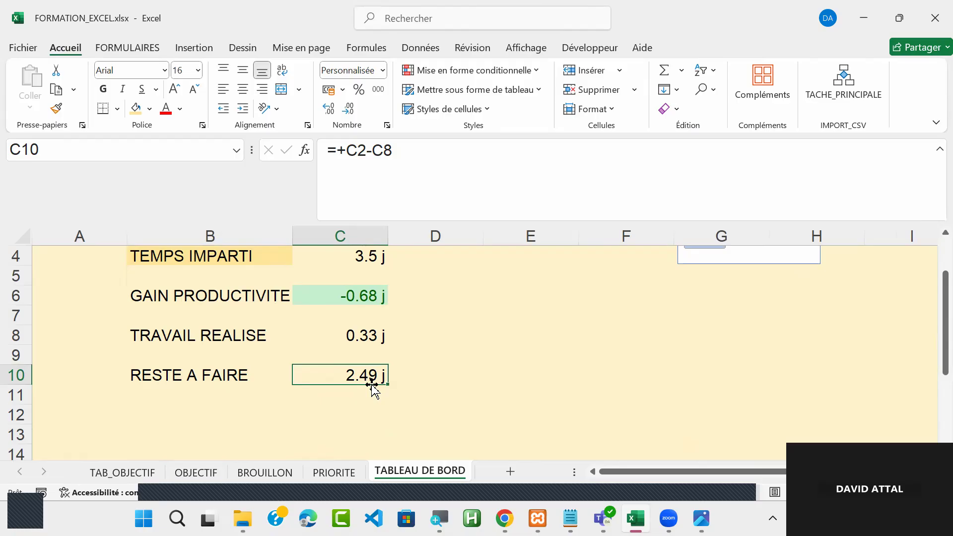
- Return to the OBJECTIF sheet and filter the table to priority 2 with the PRIORITE slicer
{"action": "left_click", "coordinate": [196, 472]}
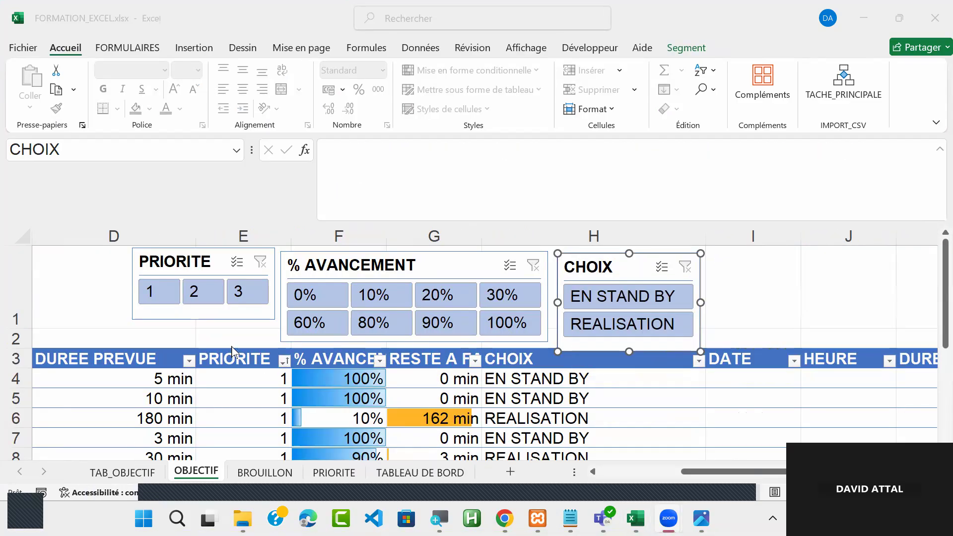
{"action": "left_click", "coordinate": [198, 300]}
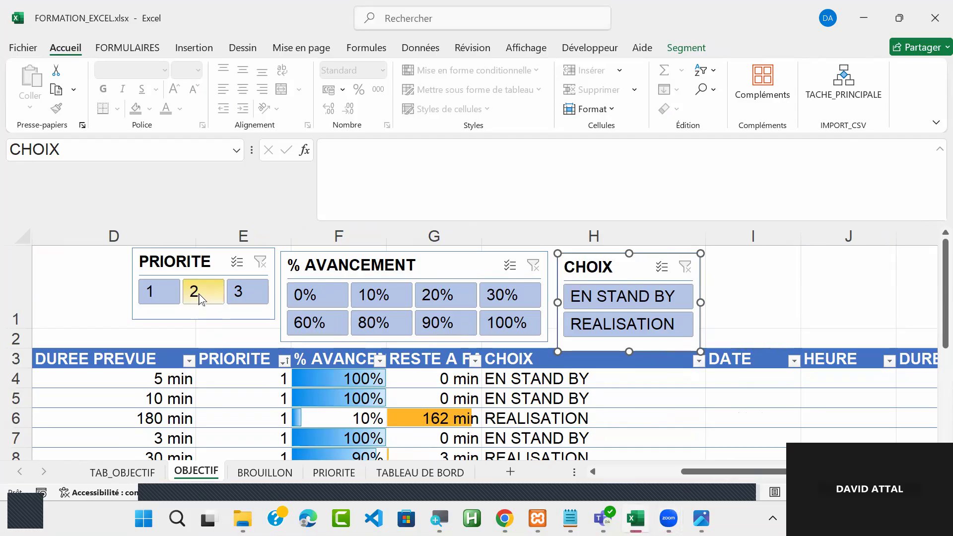
{"action": "left_click", "coordinate": [199, 300]}
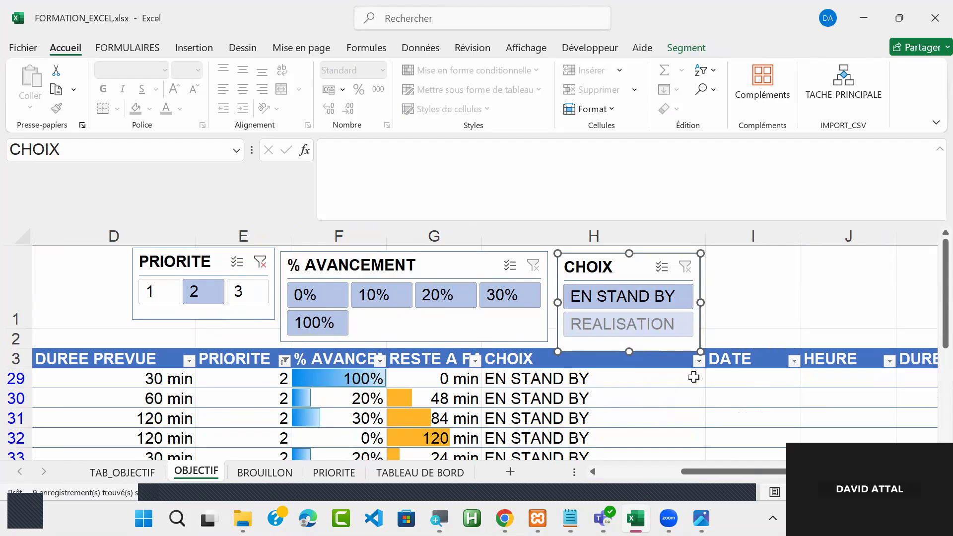
- Set the CHOIX slicer to hide items with no data, and clear the PRIORITE slicer's filter
{"action": "right_click", "coordinate": [634, 265]}
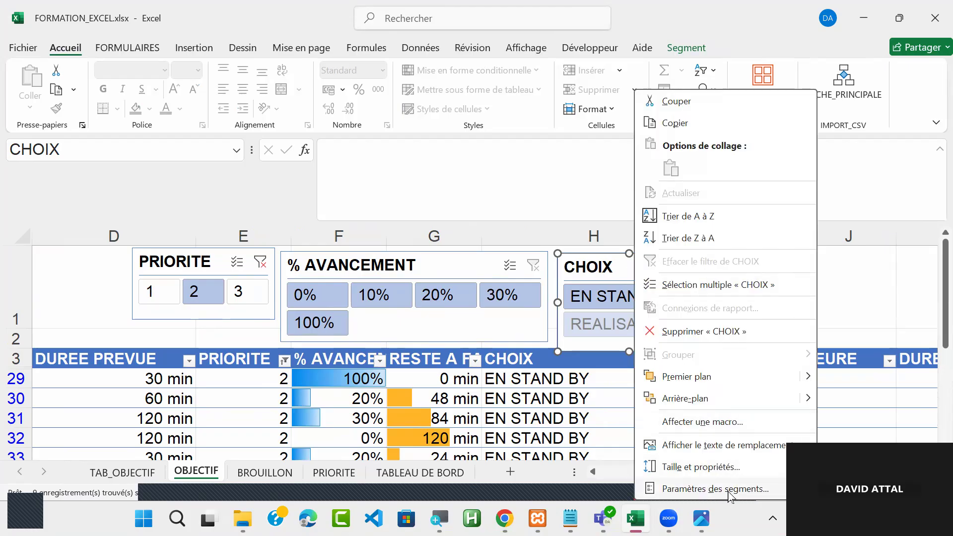
{"action": "left_click", "coordinate": [715, 489]}
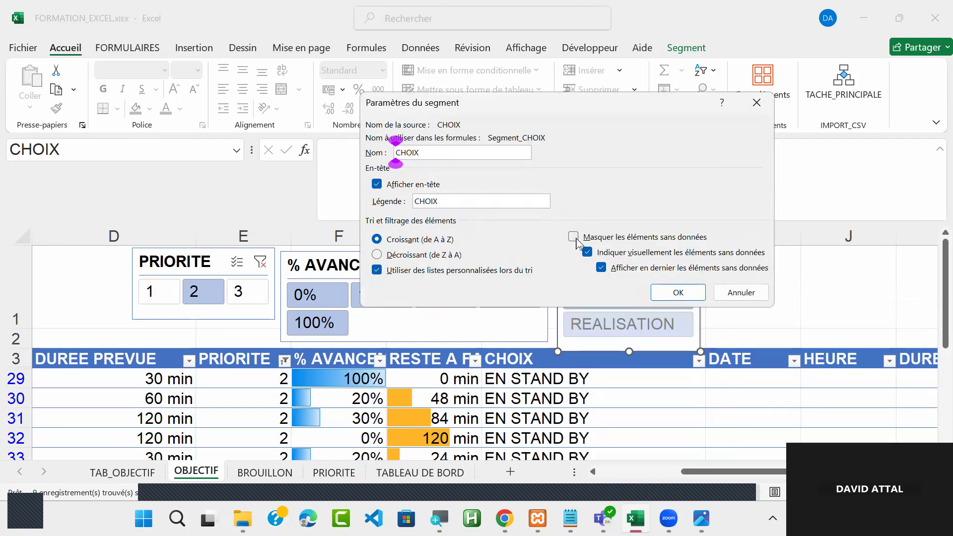
{"action": "left_click", "coordinate": [575, 239]}
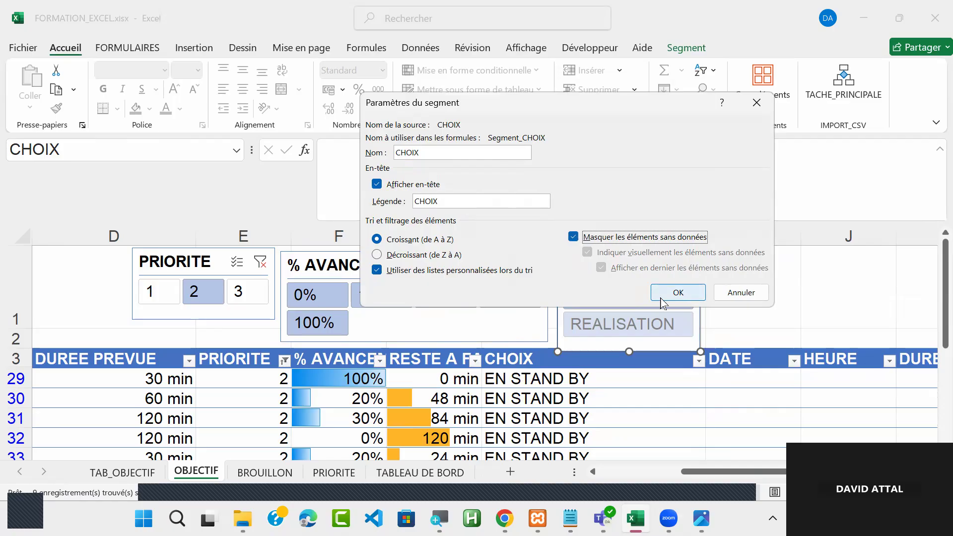
{"action": "left_click", "coordinate": [676, 293]}
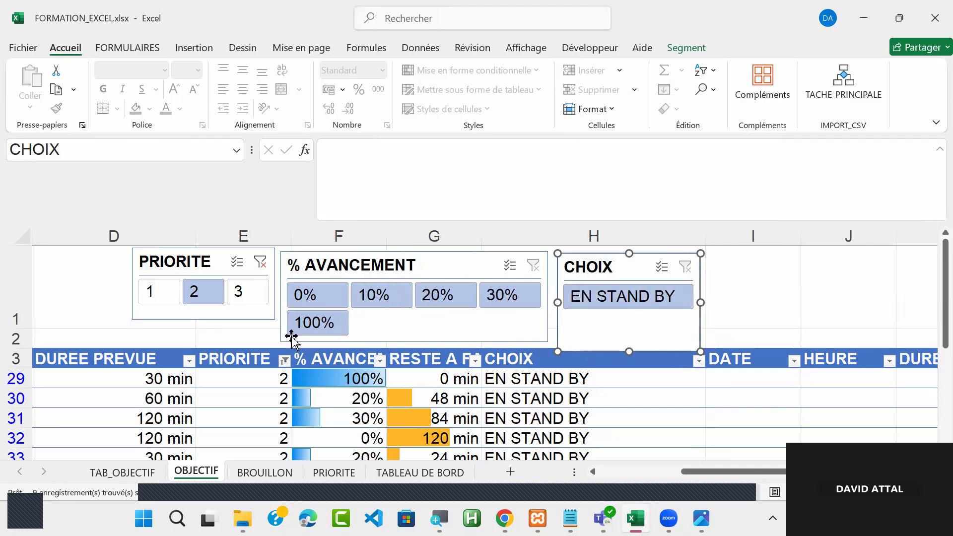
{"action": "left_click", "coordinate": [260, 262]}
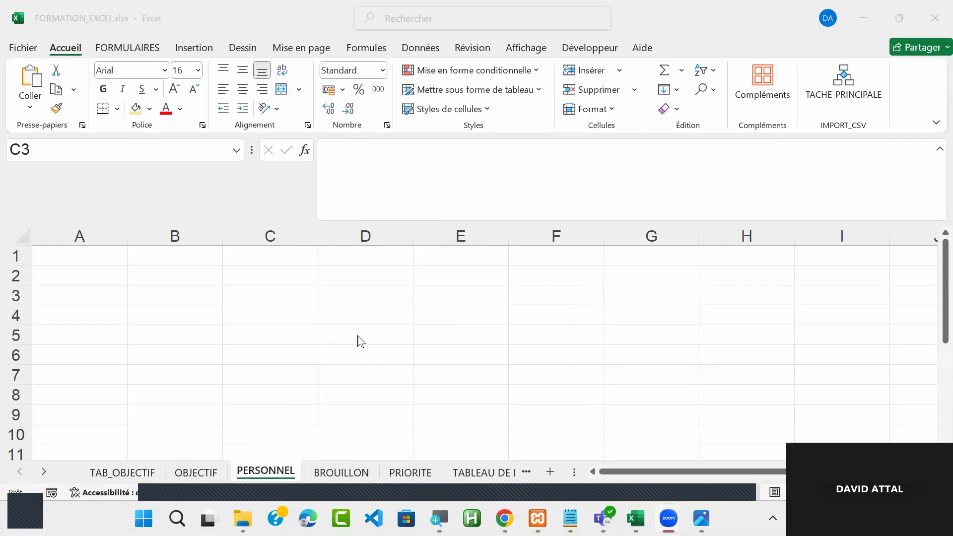
- Copy the PERSONNEL sheet name into cell C3 and format it as a light table with a blue header, using C3 as the header
{"action": "double_click", "coordinate": [261, 472]}
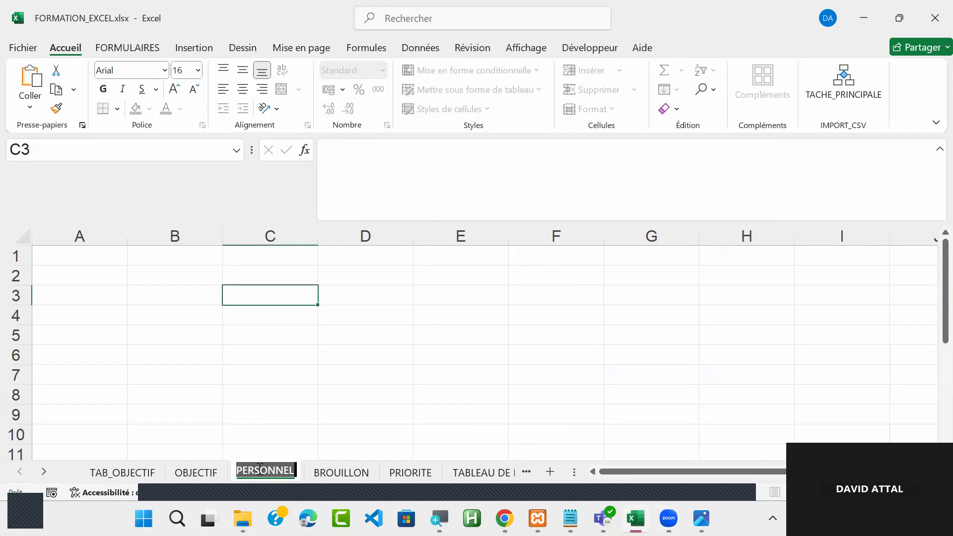
{"action": "key", "text": "Escape"}
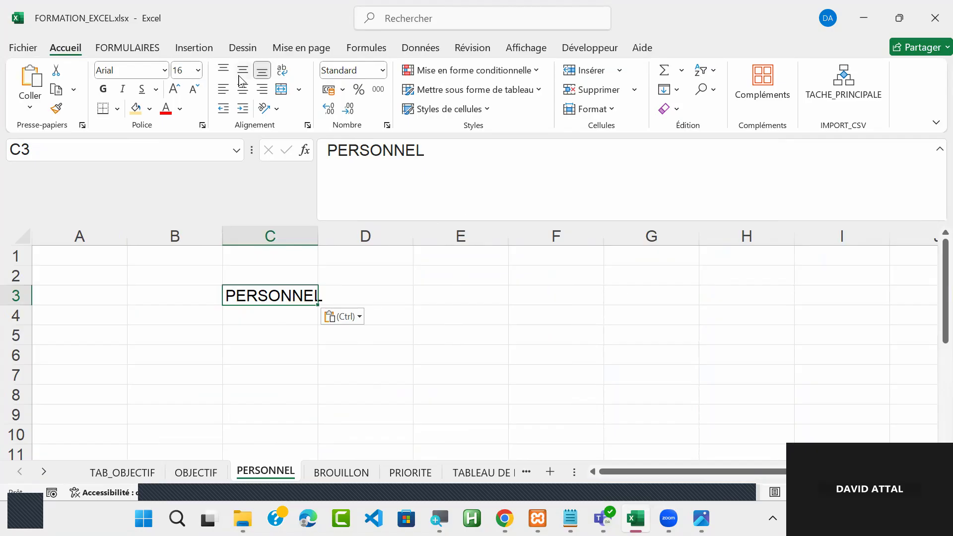
{"action": "left_click", "coordinate": [504, 94]}
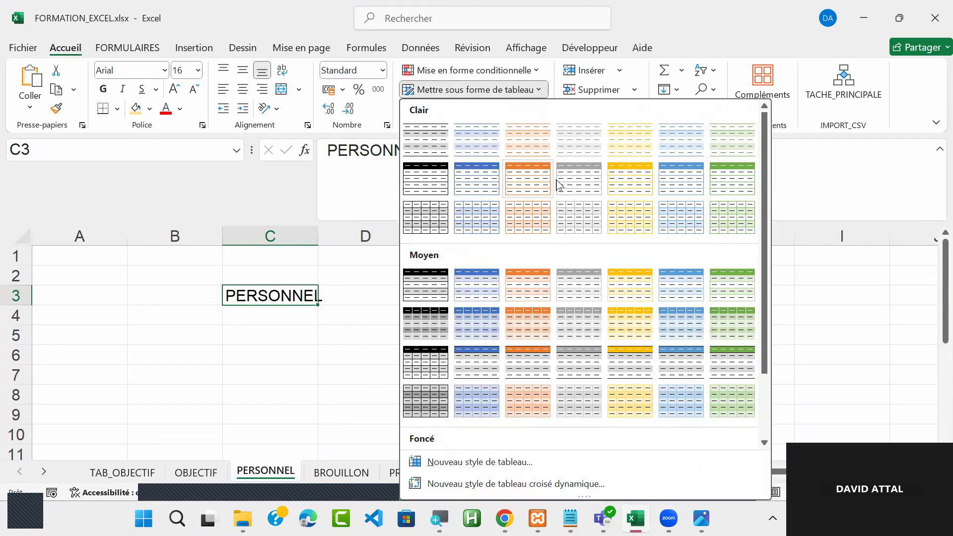
{"action": "left_click", "coordinate": [476, 183]}
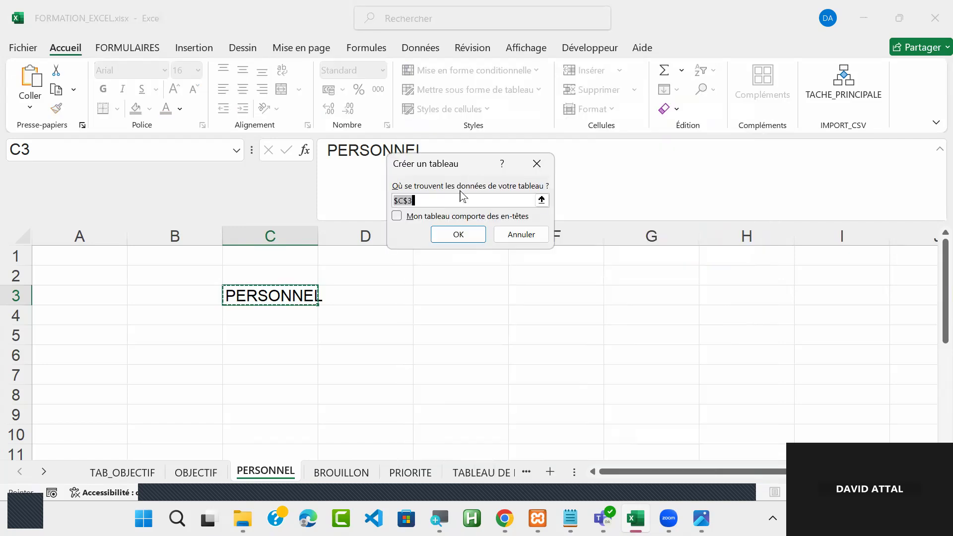
{"action": "left_click", "coordinate": [399, 217]}
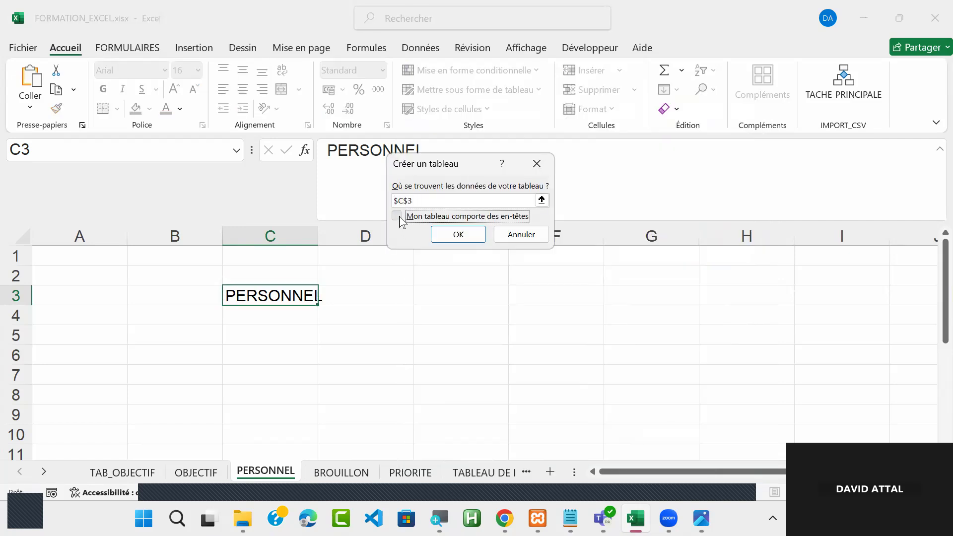
{"action": "left_click", "coordinate": [457, 235]}
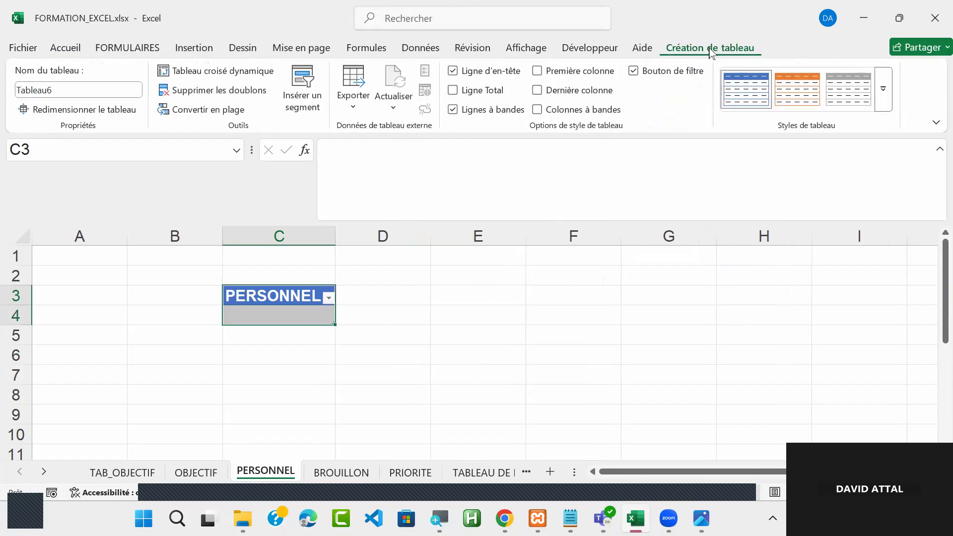
- Rename the new table on the PERSONNEL sheet as TAB_PERSONNEL
{"action": "left_click", "coordinate": [61, 91]}
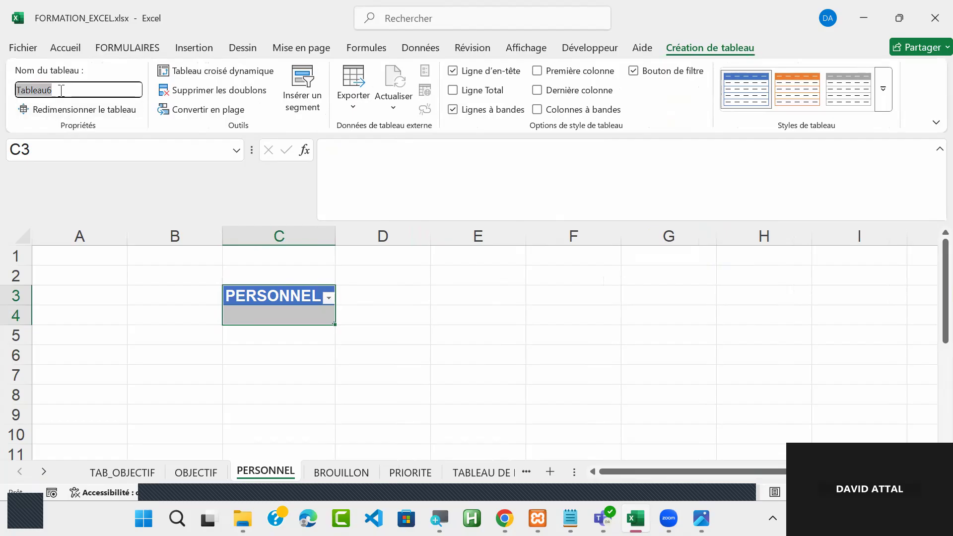
{"action": "key", "text": "BackSpace"}
{"action": "type", "text": "TA"}
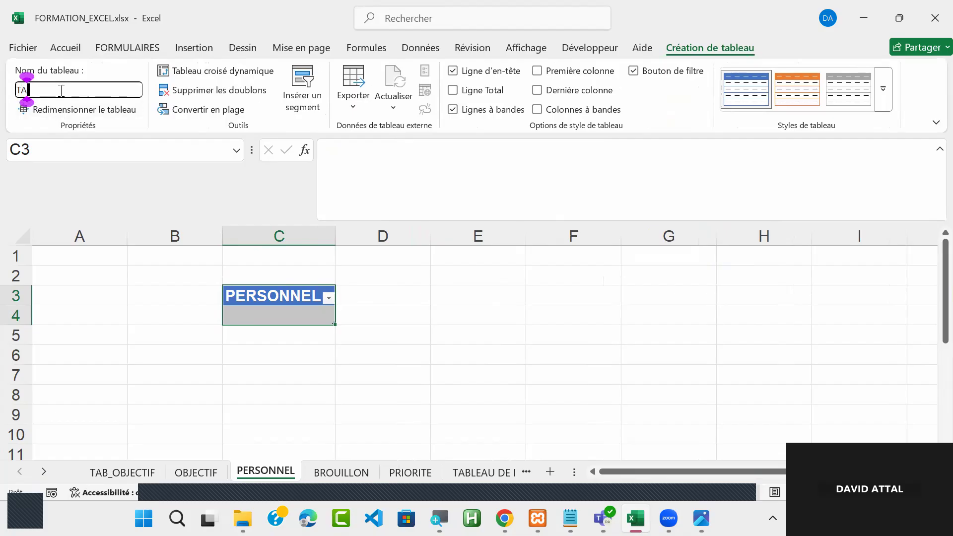
{"action": "type", "text": "B_PERSONNEL"}
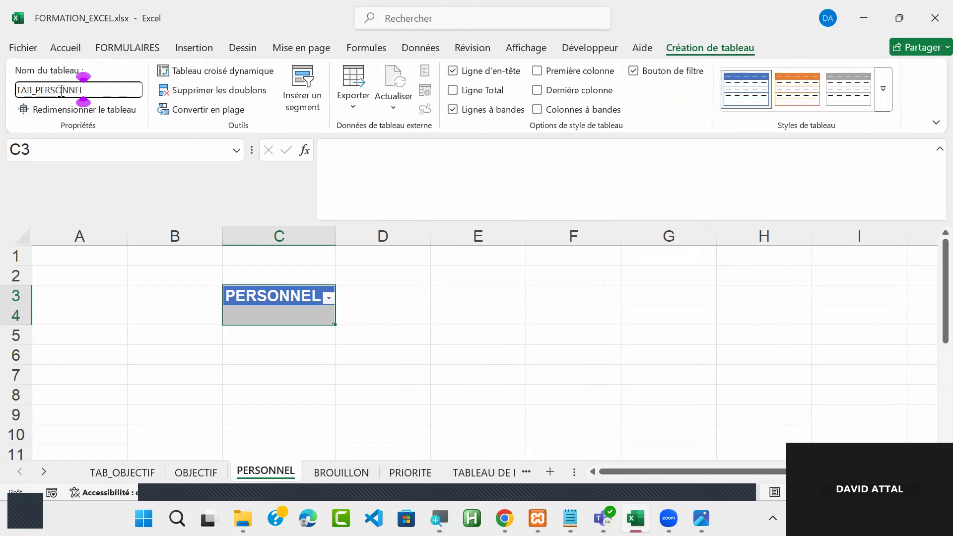
{"action": "key", "text": "Return"}
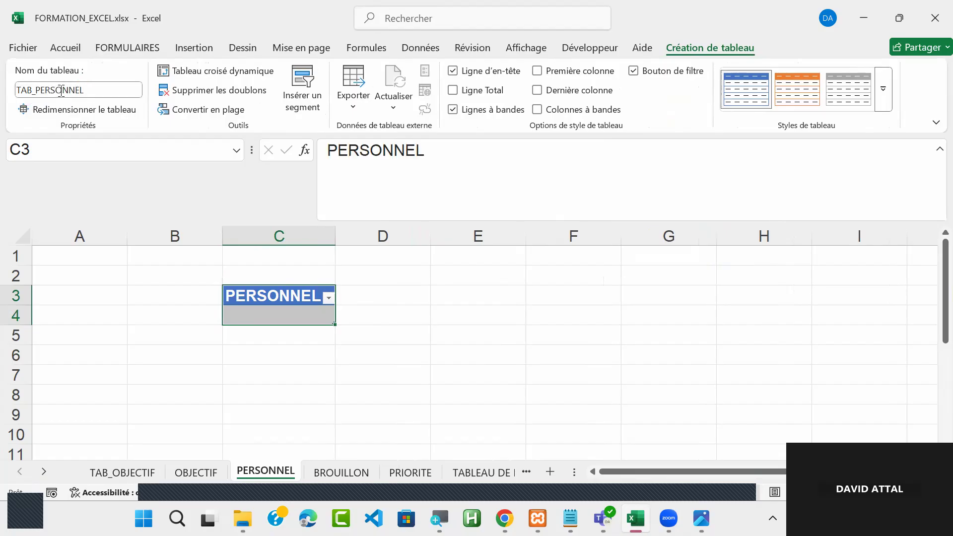
- Define the name REF_PERSONNEL for cell C4, the empty cell under the PERSONNEL header
{"action": "left_click", "coordinate": [294, 317]}
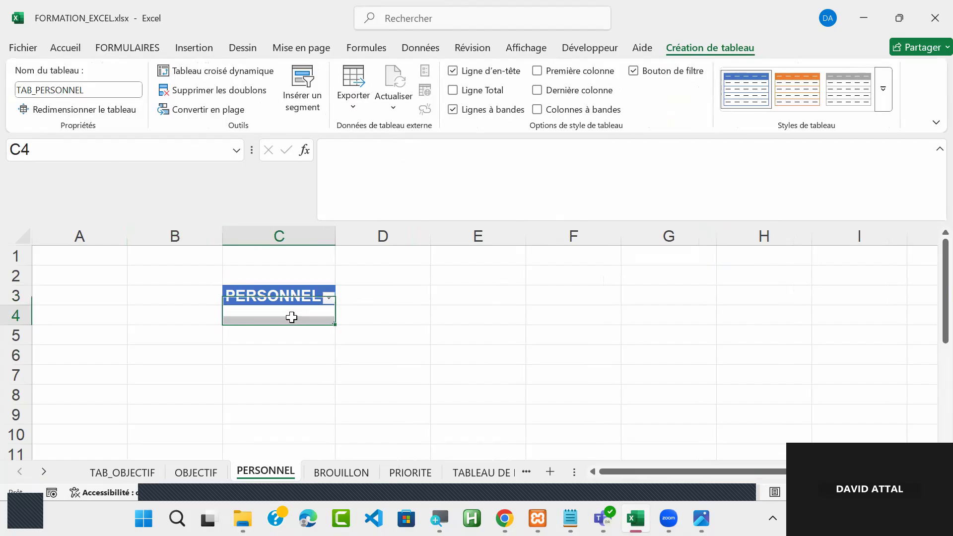
{"action": "left_click", "coordinate": [54, 145]}
{"action": "type", "text": "ref"}
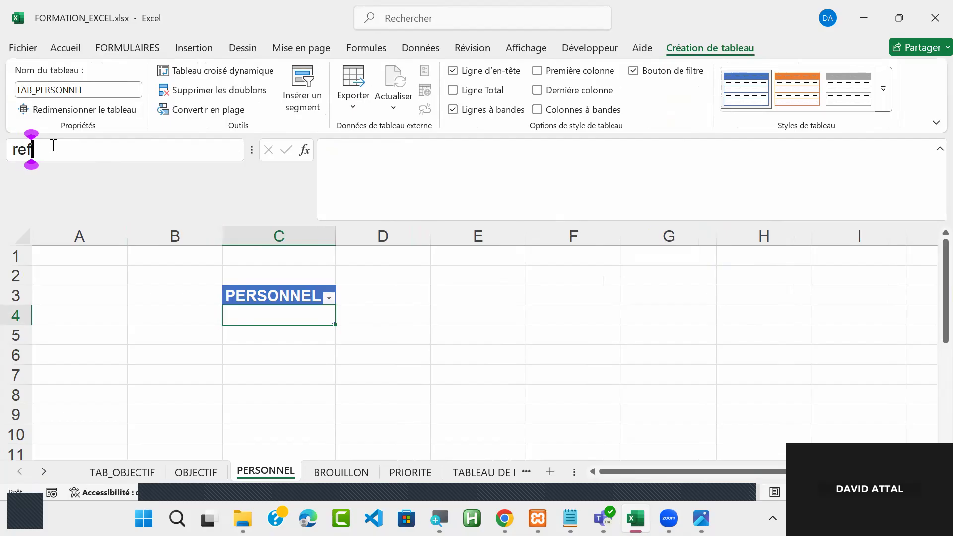
{"action": "key", "text": "BackSpace"}
{"action": "key", "text": "BackSpace"}
{"action": "key", "text": "BackSpace"}
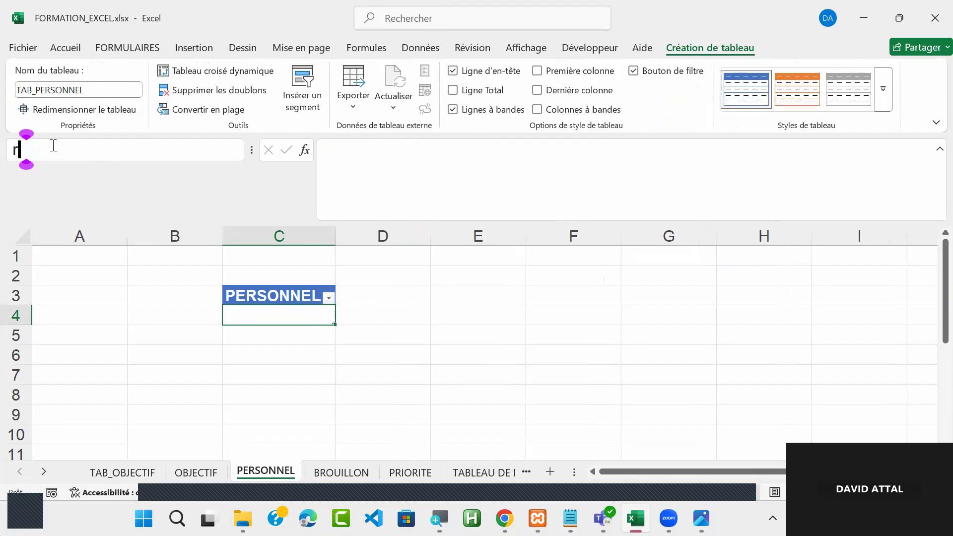
{"action": "type", "text": "ref8"}
{"action": "key", "text": "BackSpace"}
{"action": "key", "text": "BackSpace"}
{"action": "key", "text": "BackSpace"}
{"action": "key", "text": "BackSpace"}
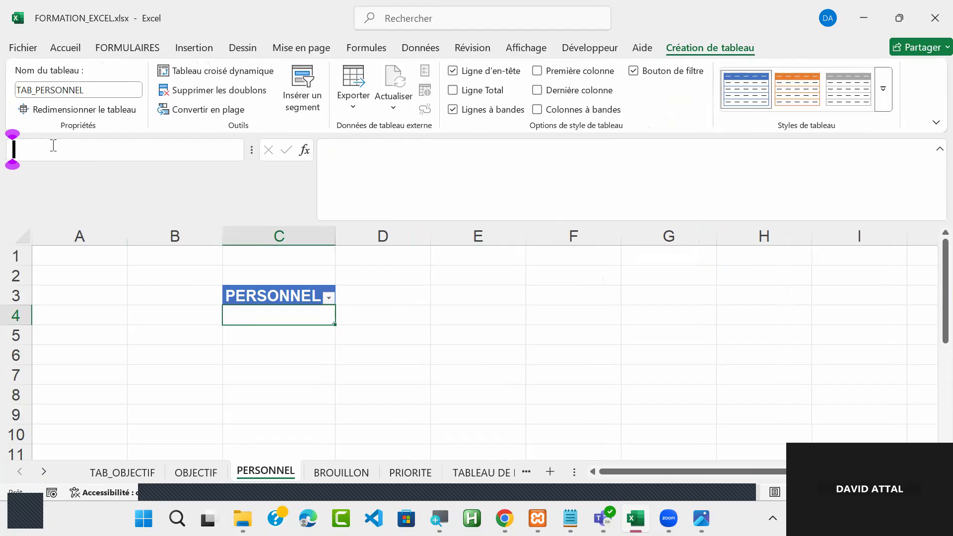
{"action": "type", "text": "REF"}
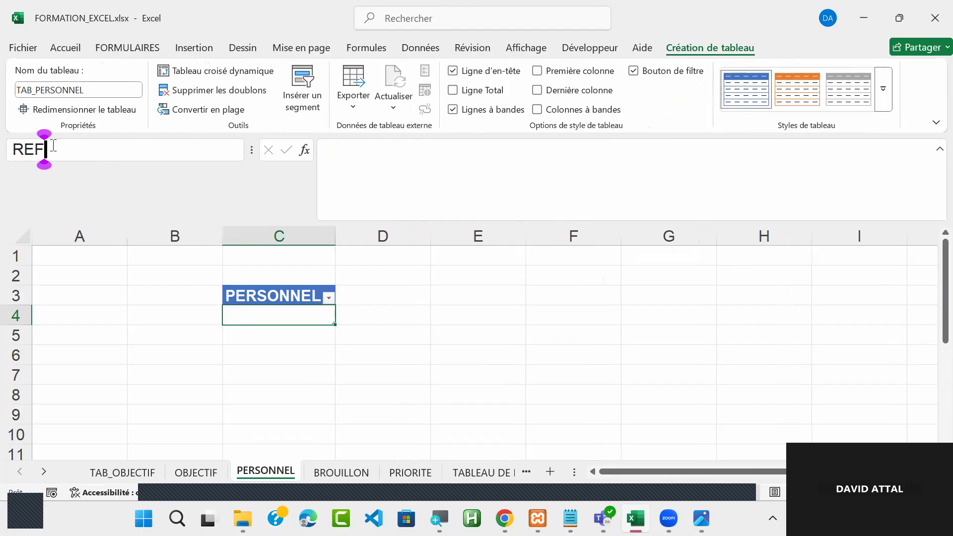
{"action": "type", "text": "_PERSONNEL"}
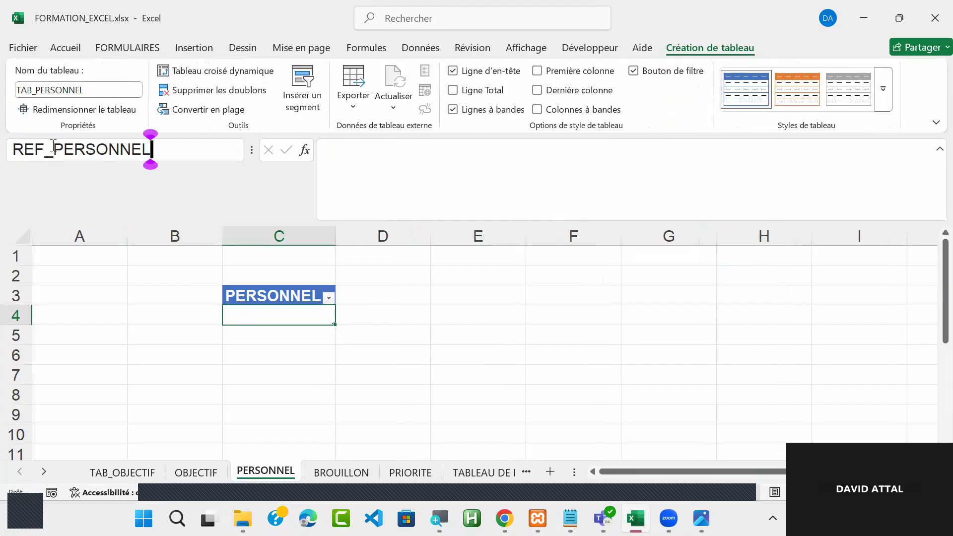
{"action": "key", "text": "Return"}
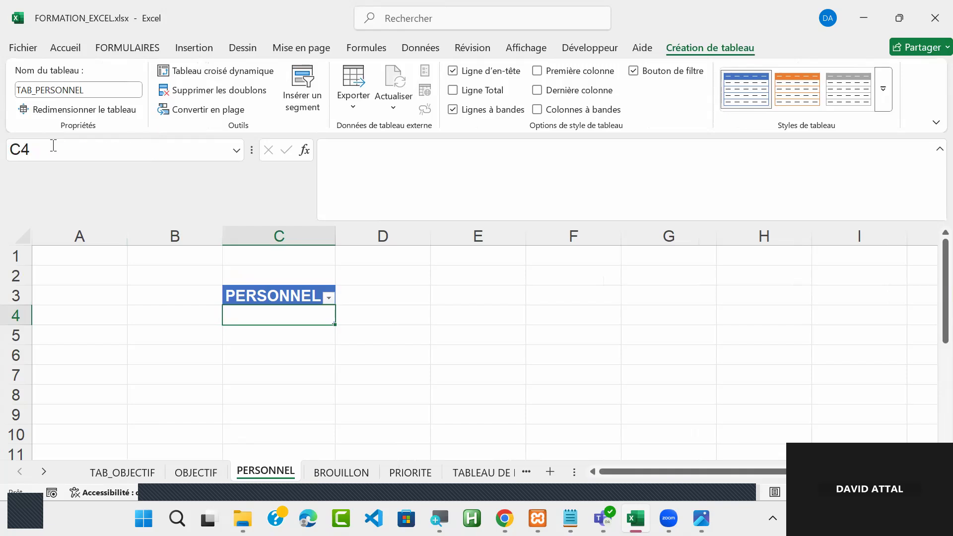
- Check the PERSONNEL table's name, and go to the REF_PERSONNEL range through the list of defined names
{"action": "left_click", "coordinate": [490, 350]}
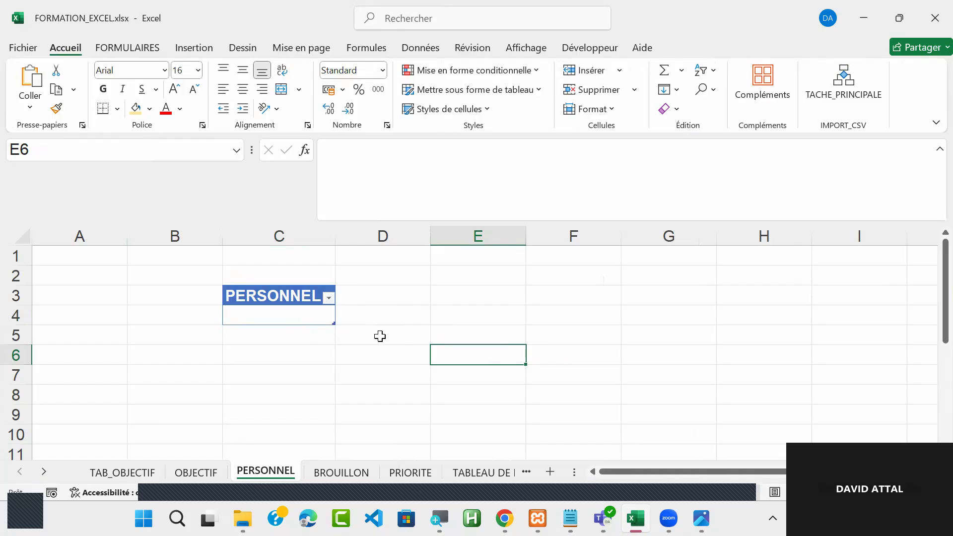
{"action": "left_click", "coordinate": [274, 309]}
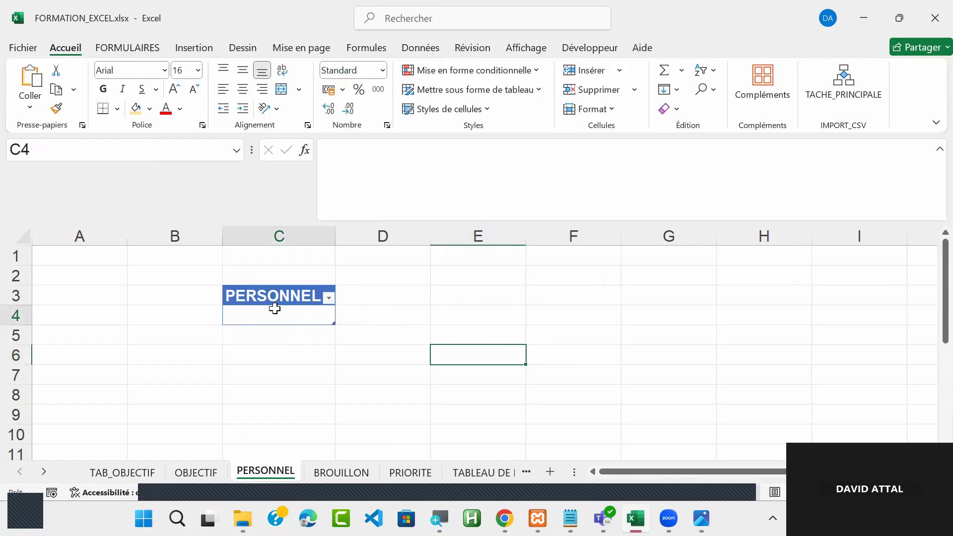
{"action": "left_click", "coordinate": [707, 49]}
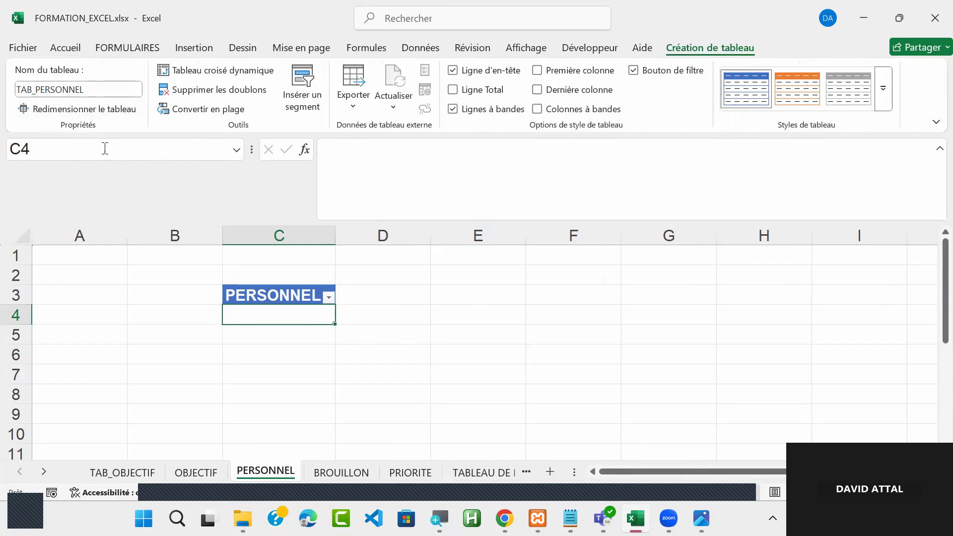
{"action": "left_click", "coordinate": [668, 392]}
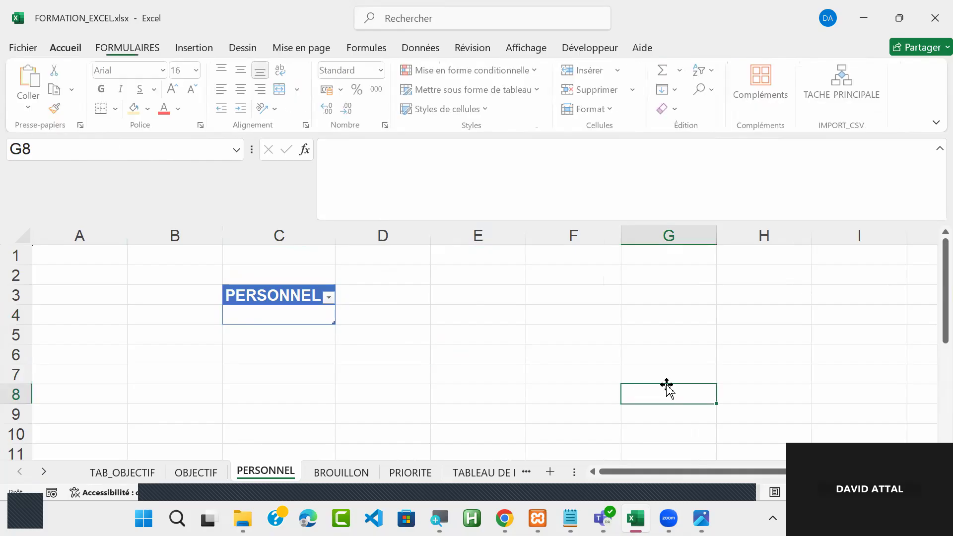
{"action": "left_click", "coordinate": [238, 152]}
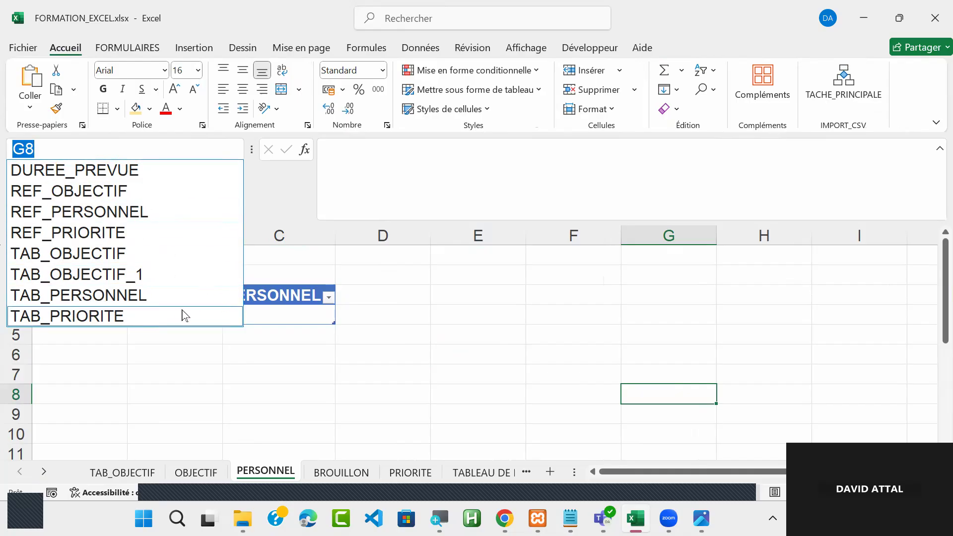
{"action": "left_click", "coordinate": [105, 217]}
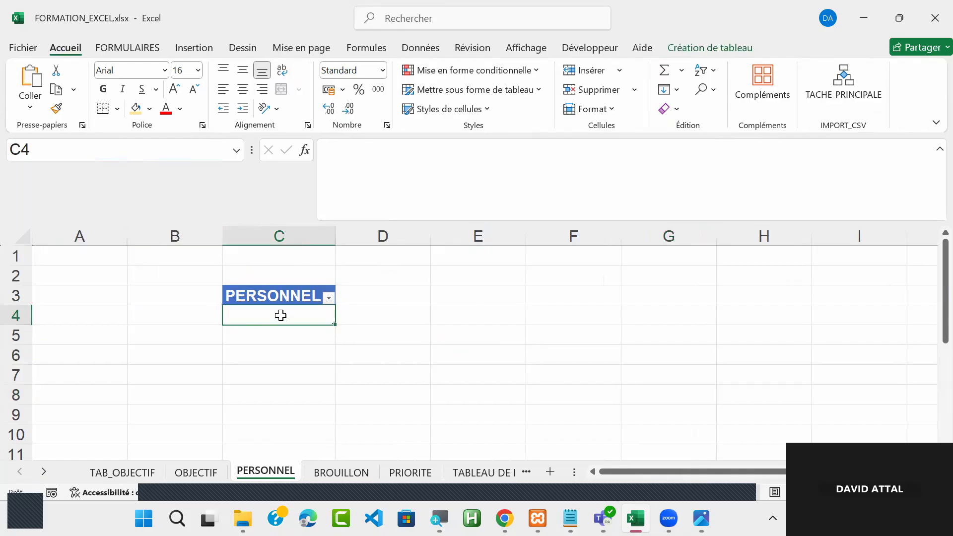